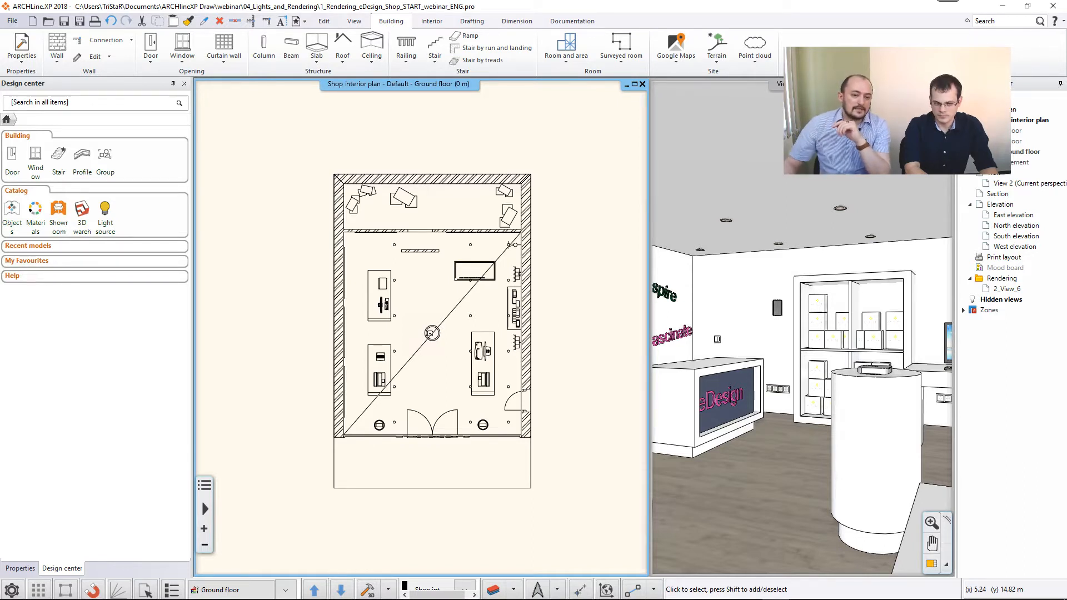
Make the 3D view the larger main window beside the plan and cycle through the saved perspective views back to 2_View_2
{"action": "left_click", "coordinate": [751, 240]}
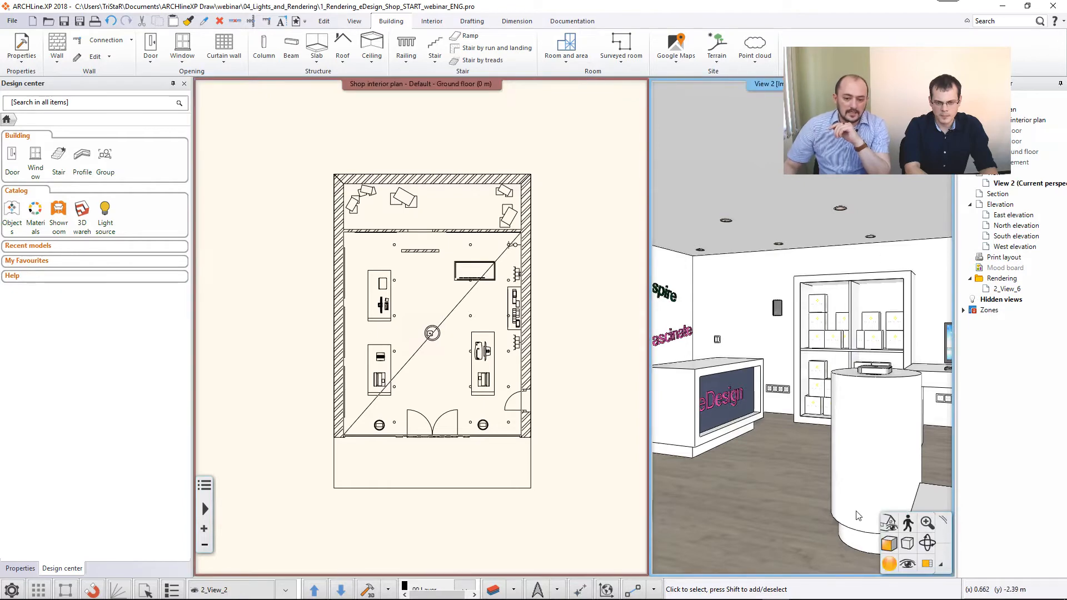
{"action": "left_click", "coordinate": [926, 565]}
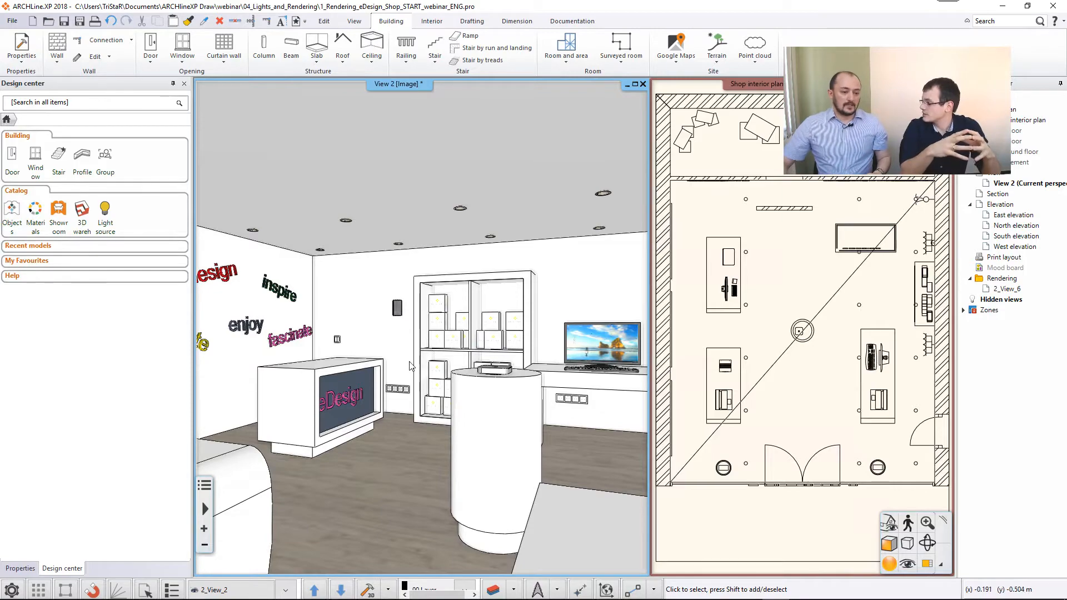
{"action": "left_click", "coordinate": [315, 590]}
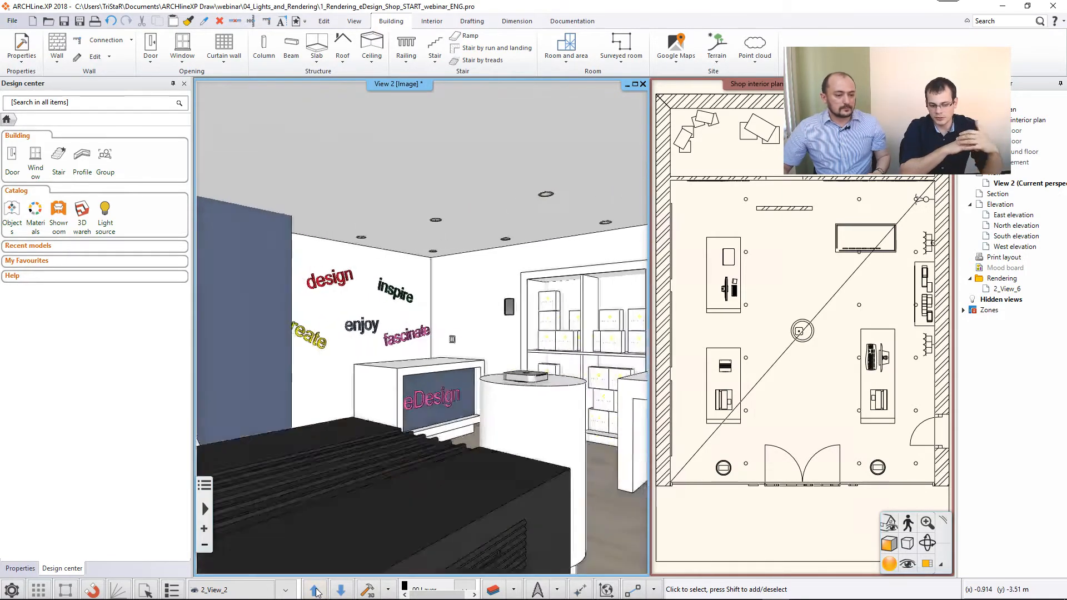
{"action": "left_click", "coordinate": [315, 590]}
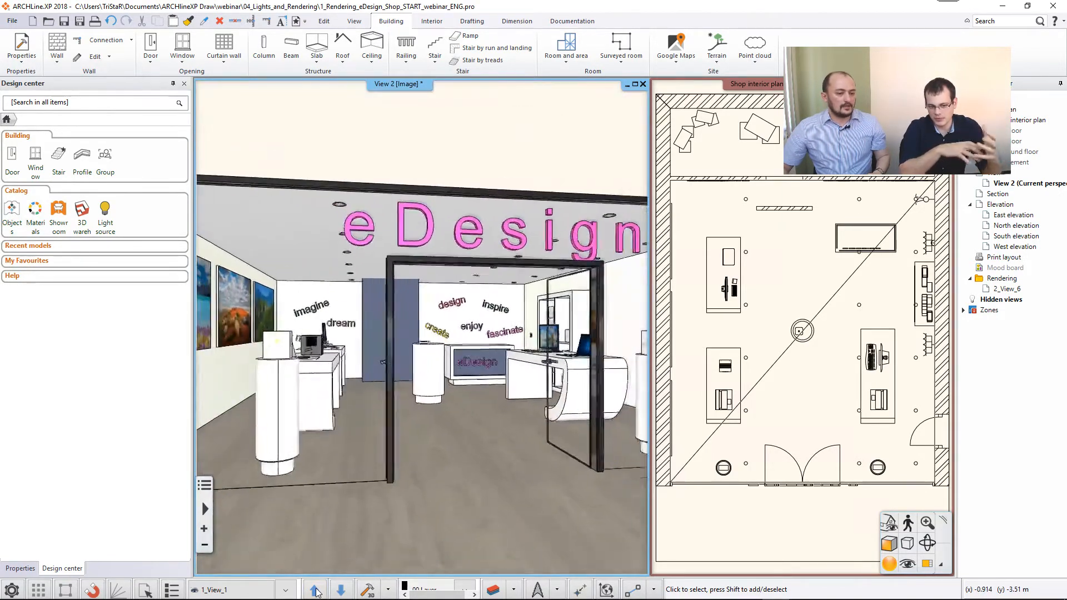
{"action": "left_click", "coordinate": [315, 590]}
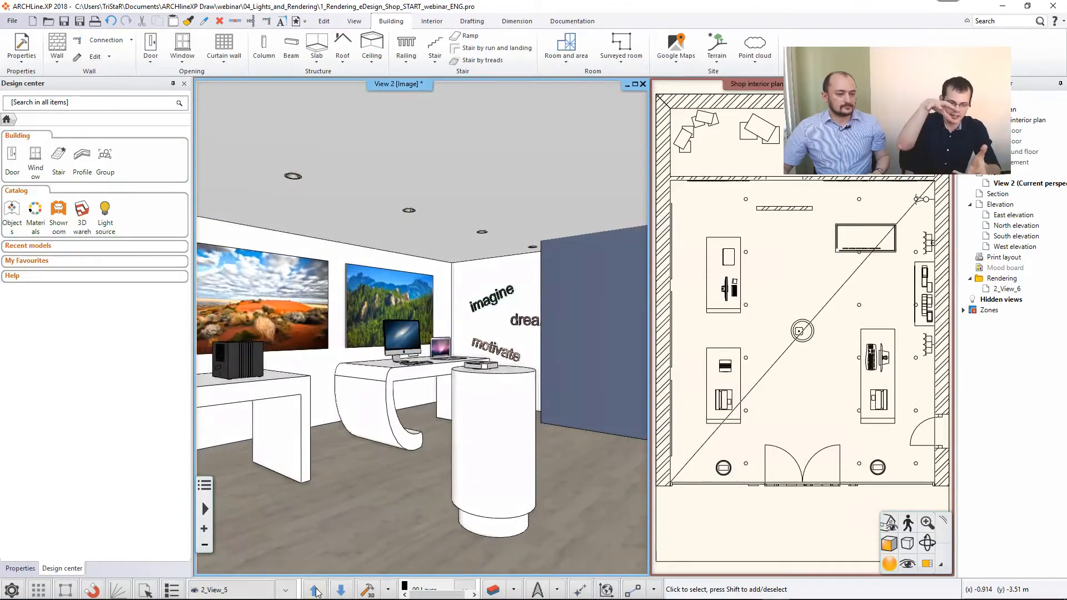
{"action": "left_click", "coordinate": [315, 590]}
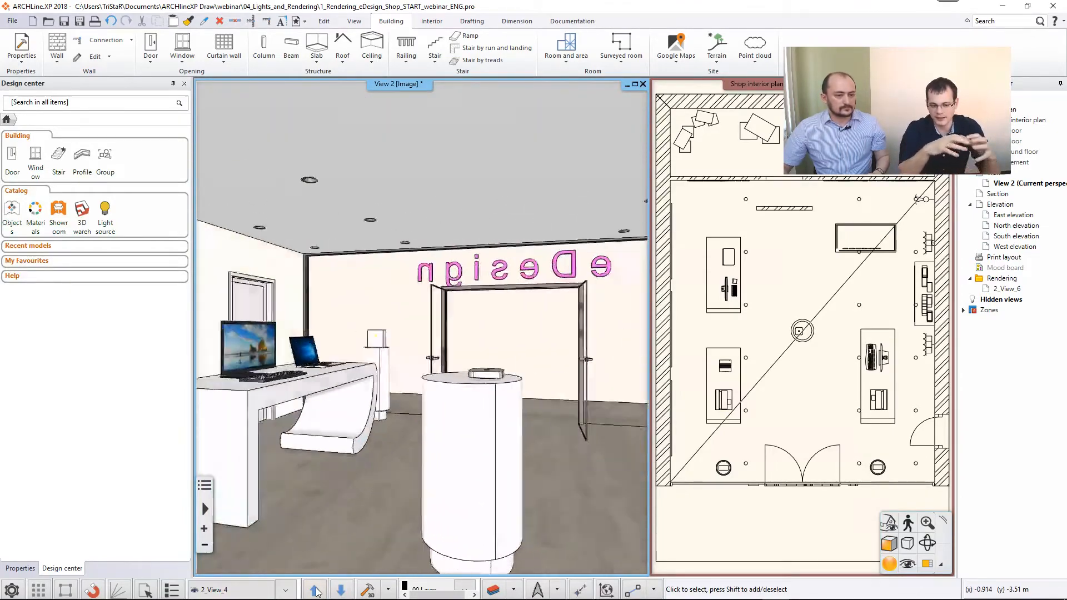
{"action": "left_click", "coordinate": [315, 591]}
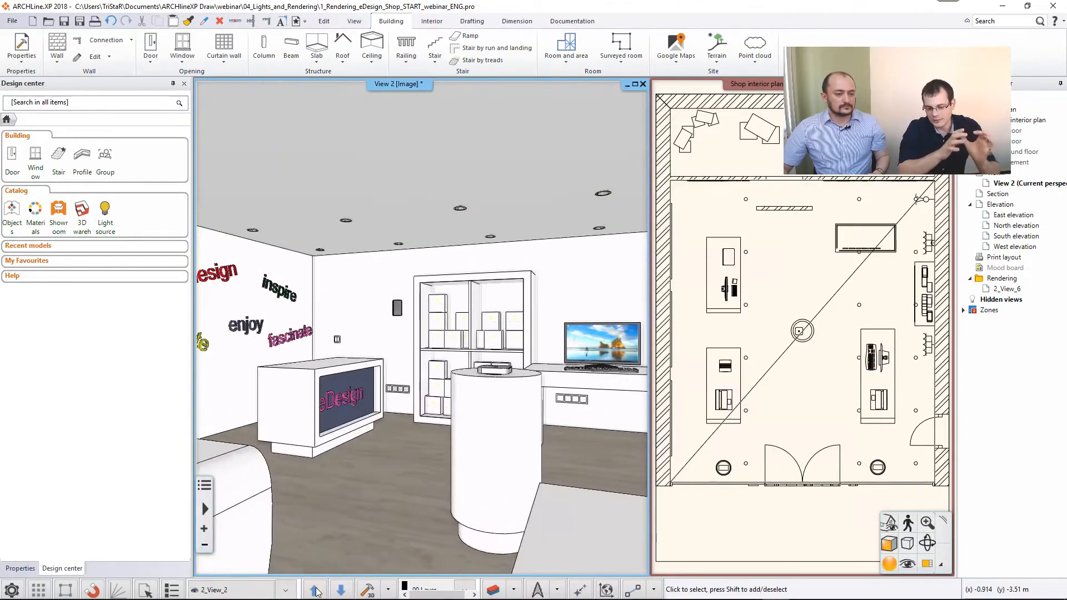
Try repositioning the camera and target points in the perspective settings and narrowing the viewing angle to about 52°39'
{"action": "left_click", "coordinate": [908, 563]}
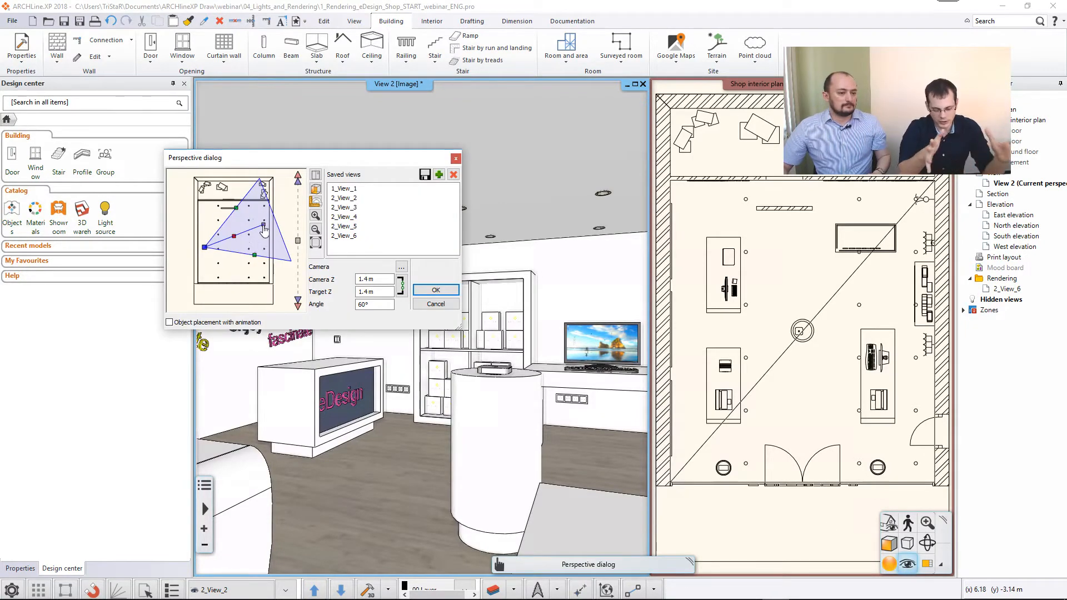
{"action": "left_click_drag", "start_coordinate": [264, 230], "coordinate": [270, 225]}
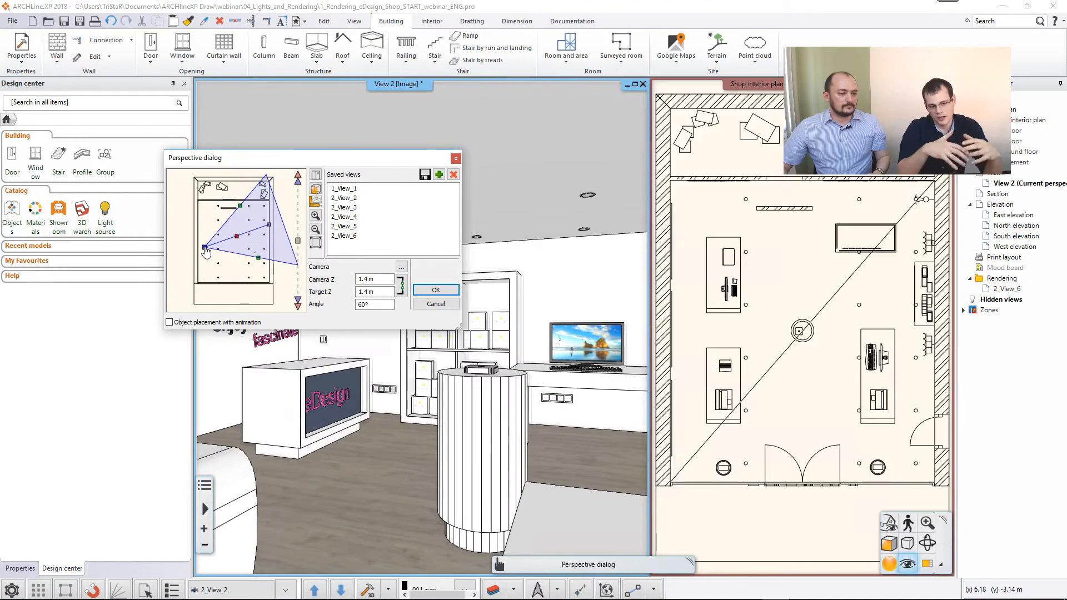
{"action": "mouse_move", "coordinate": [205, 249]}
{"action": "left_mouse_down"}
{"action": "mouse_move", "coordinate": [239, 245]}
{"action": "mouse_move", "coordinate": [201, 254]}
{"action": "left_mouse_up"}
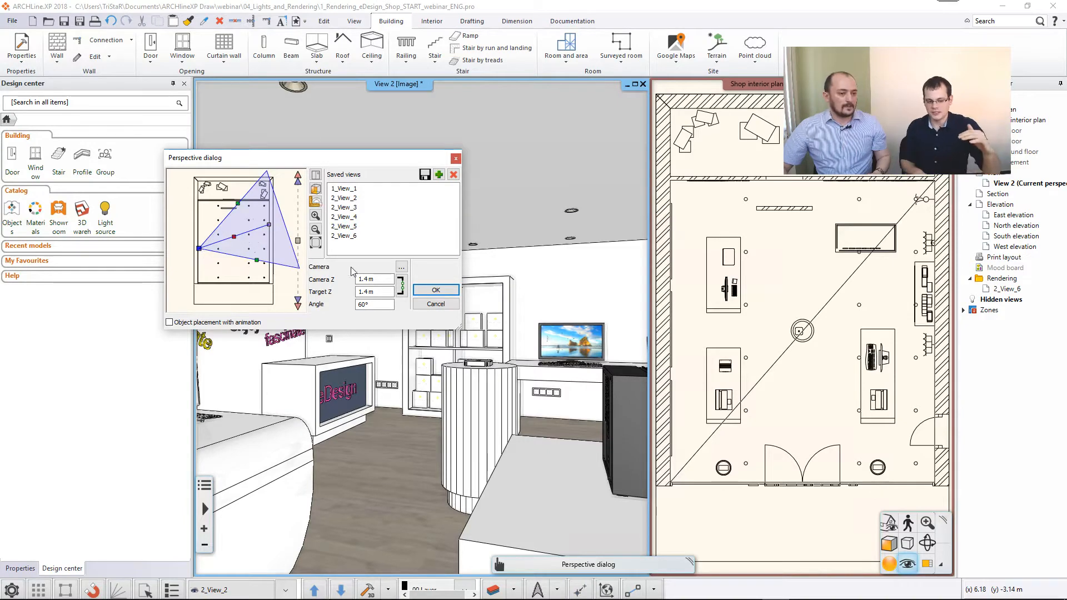
{"action": "left_click", "coordinate": [375, 279]}
{"action": "left_click", "coordinate": [375, 291]}
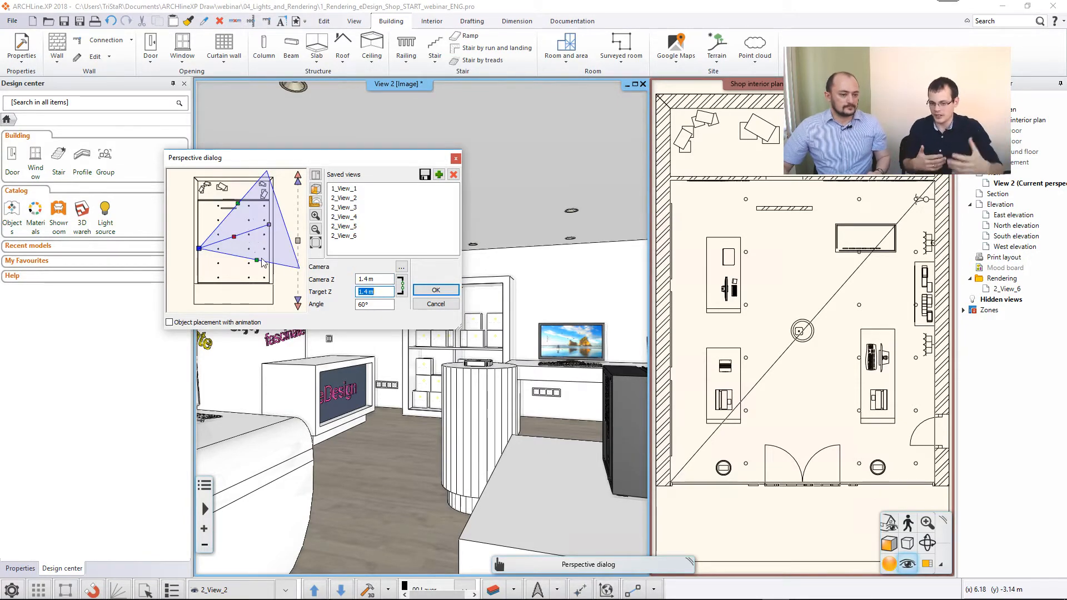
{"action": "left_click_drag", "start_coordinate": [257, 260], "coordinate": [258, 257]}
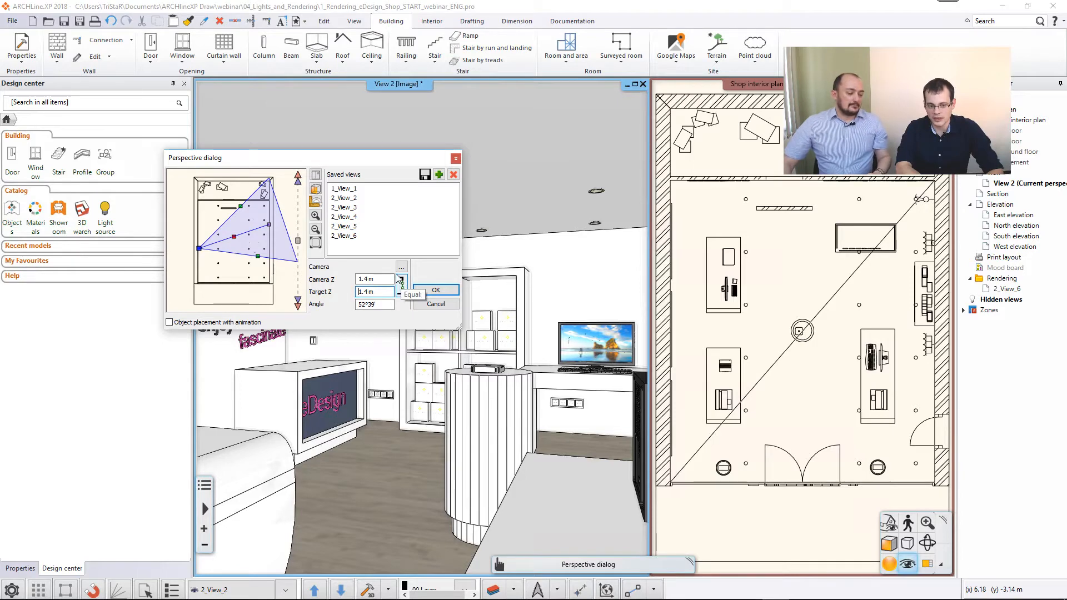
Preview the saved perspectives 1_View_1, 2_View_2 and 2_View_3
{"action": "left_click", "coordinate": [346, 189]}
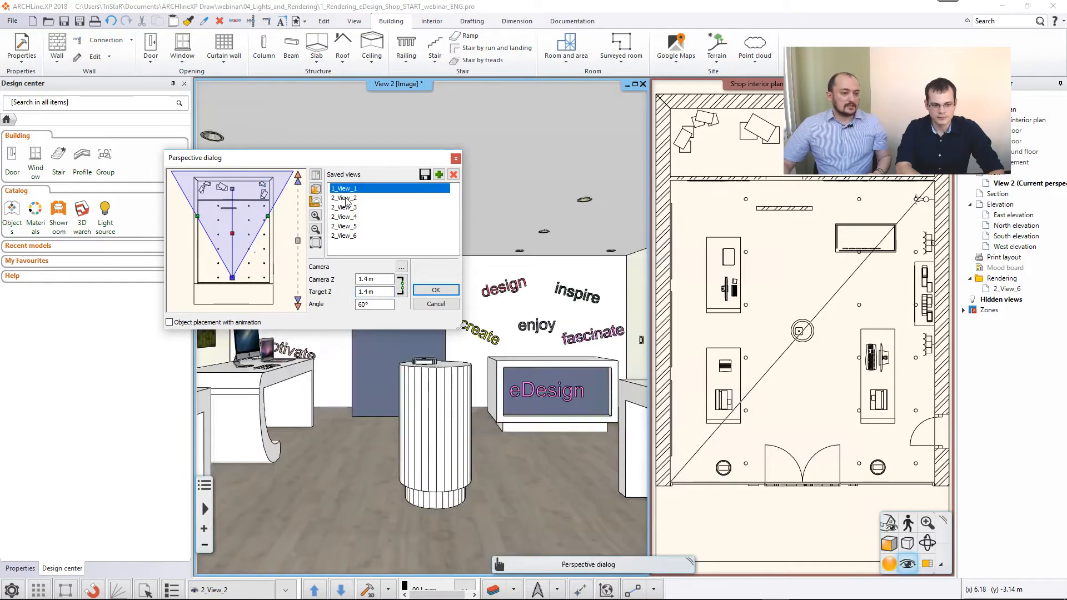
{"action": "left_click", "coordinate": [345, 198]}
{"action": "left_click", "coordinate": [347, 207]}
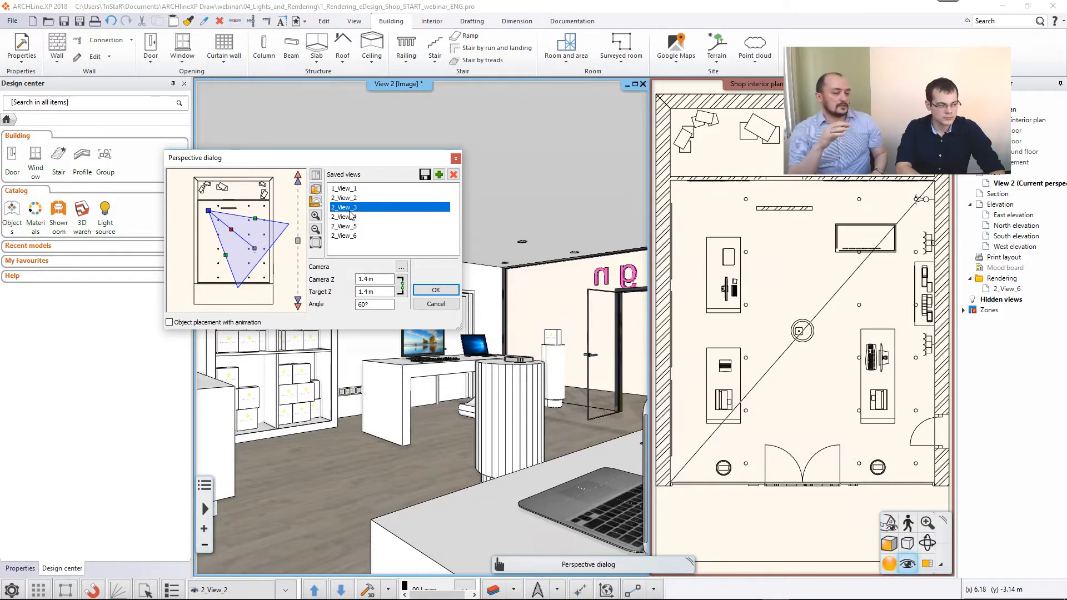
Rename the saved view 1_View_1 as "1_View_from door" and close the perspective settings
{"action": "left_click", "coordinate": [352, 189]}
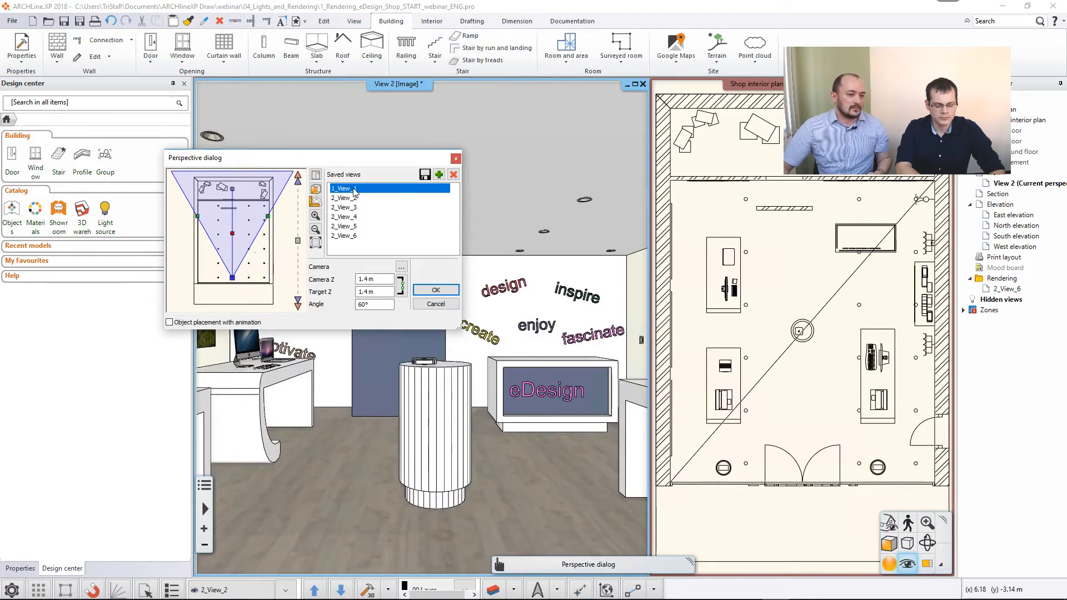
{"action": "double_click", "coordinate": [353, 191]}
{"action": "left_click_drag", "start_coordinate": [256, 197], "coordinate": [297, 197]}
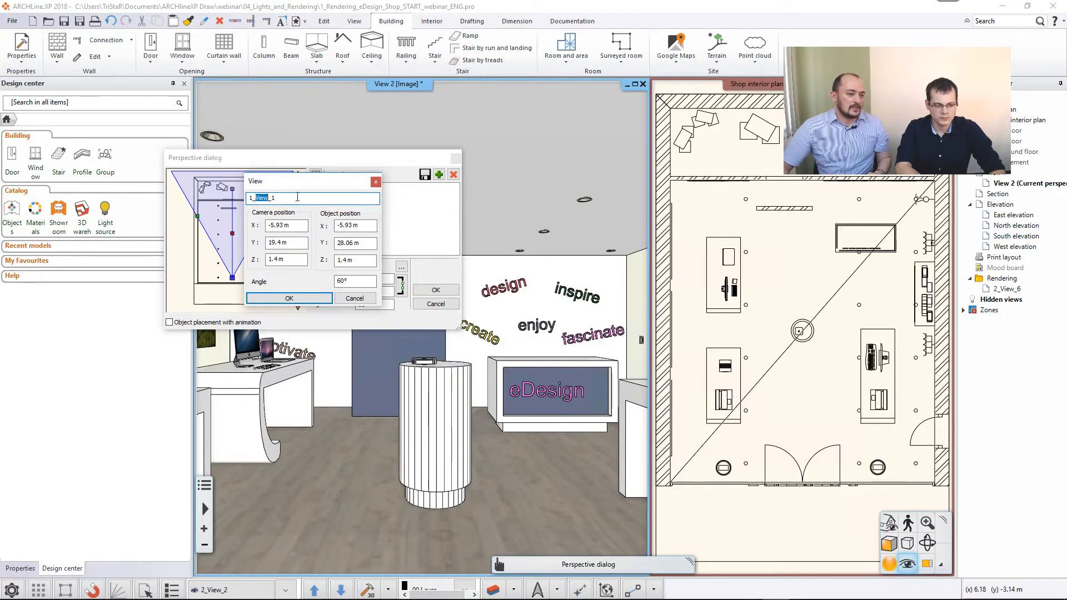
{"action": "left_click", "coordinate": [351, 198]}
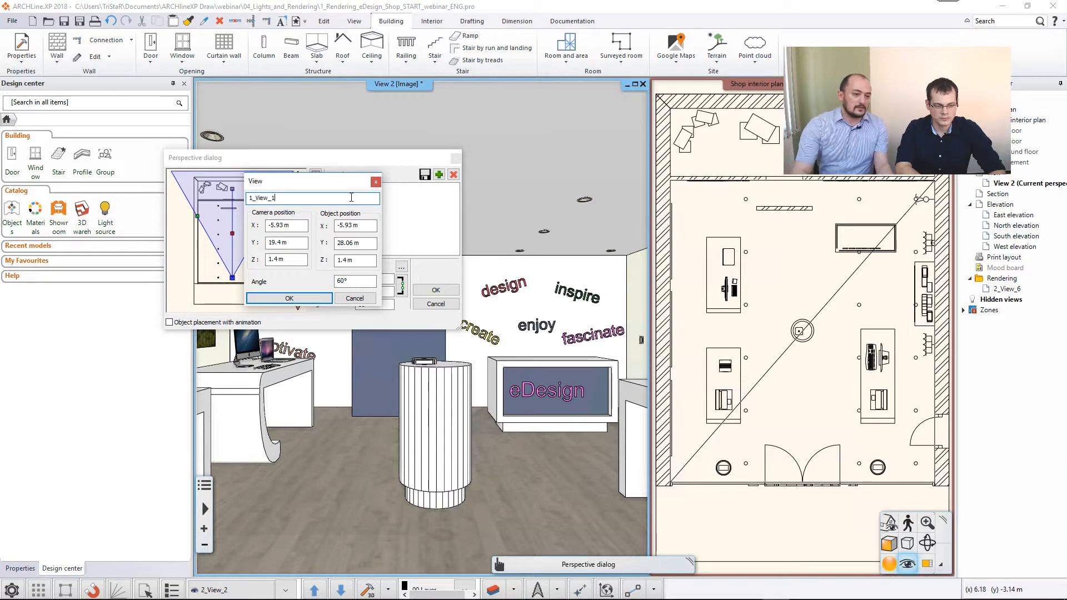
{"action": "key", "text": "BackSpace"}
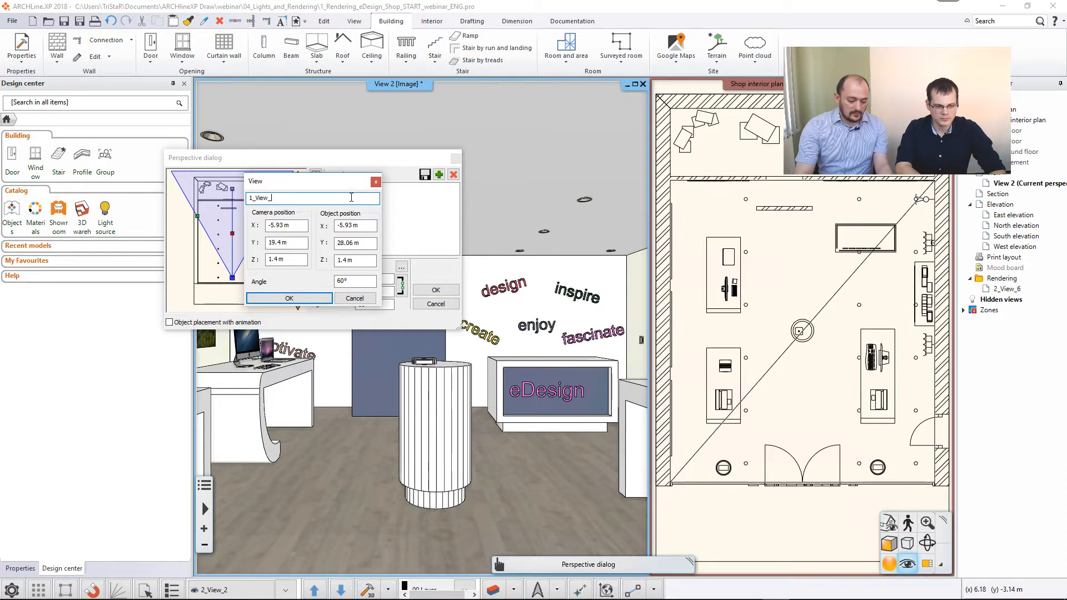
{"action": "type", "text": "from door"}
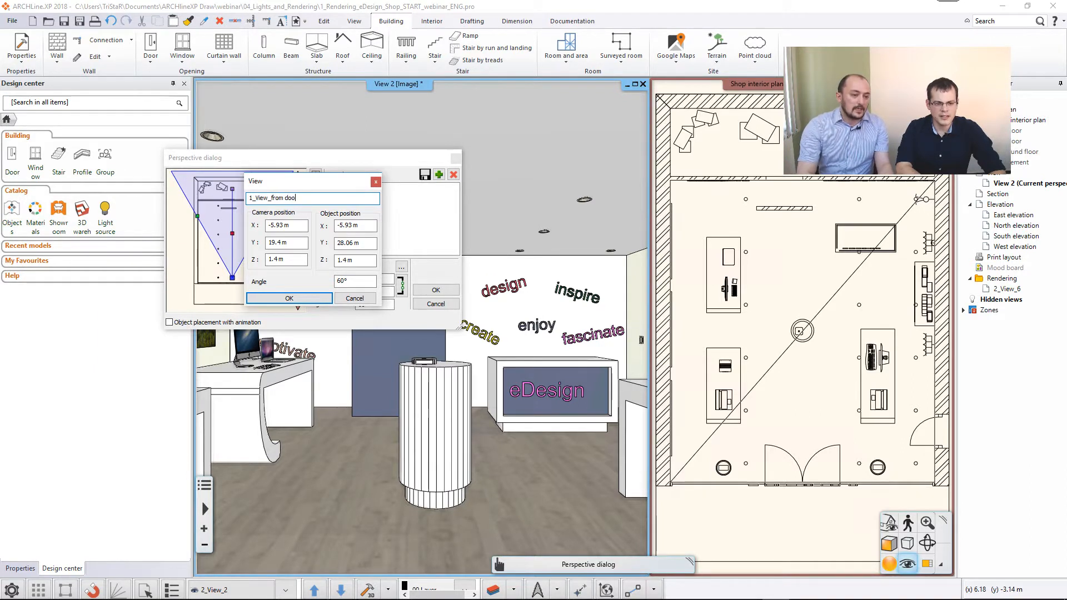
{"action": "left_click", "coordinate": [289, 298]}
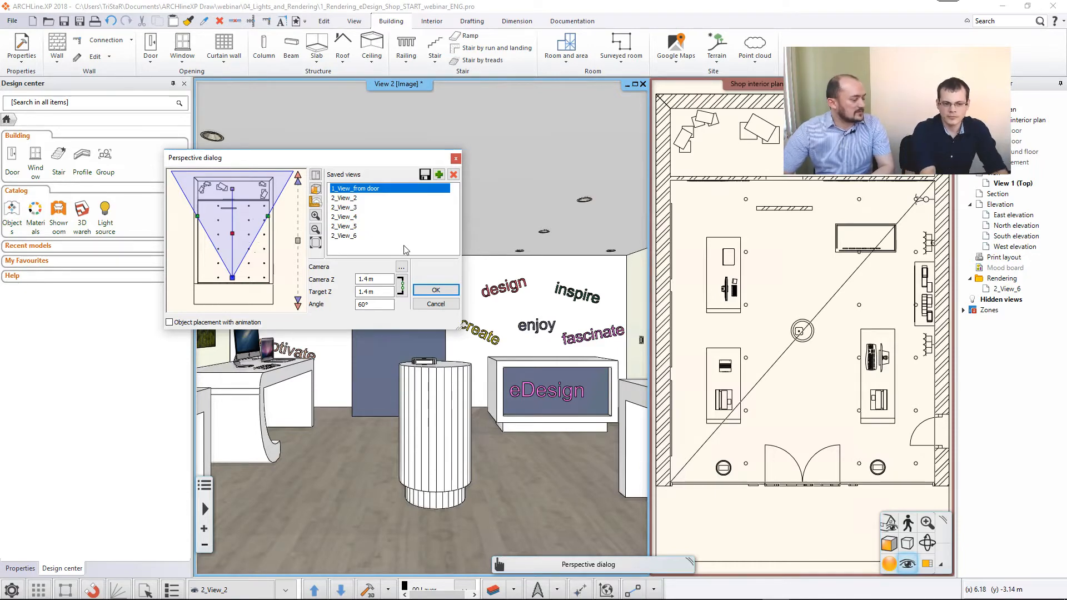
{"action": "left_click", "coordinate": [457, 158]}
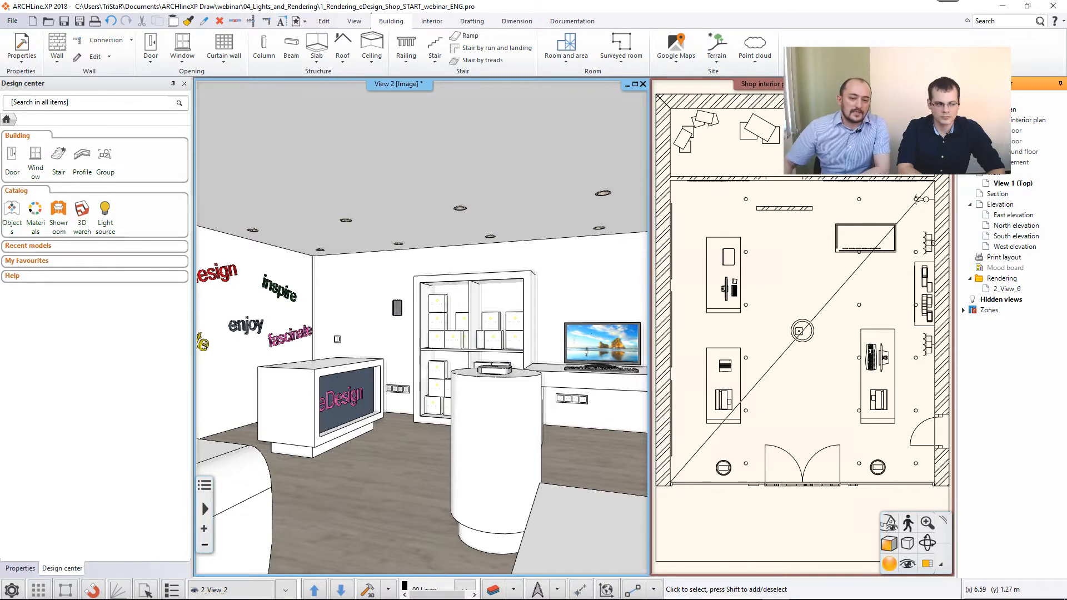
Inspect the properties of the wall lamp beside the shelving unit
{"action": "left_click", "coordinate": [398, 309]}
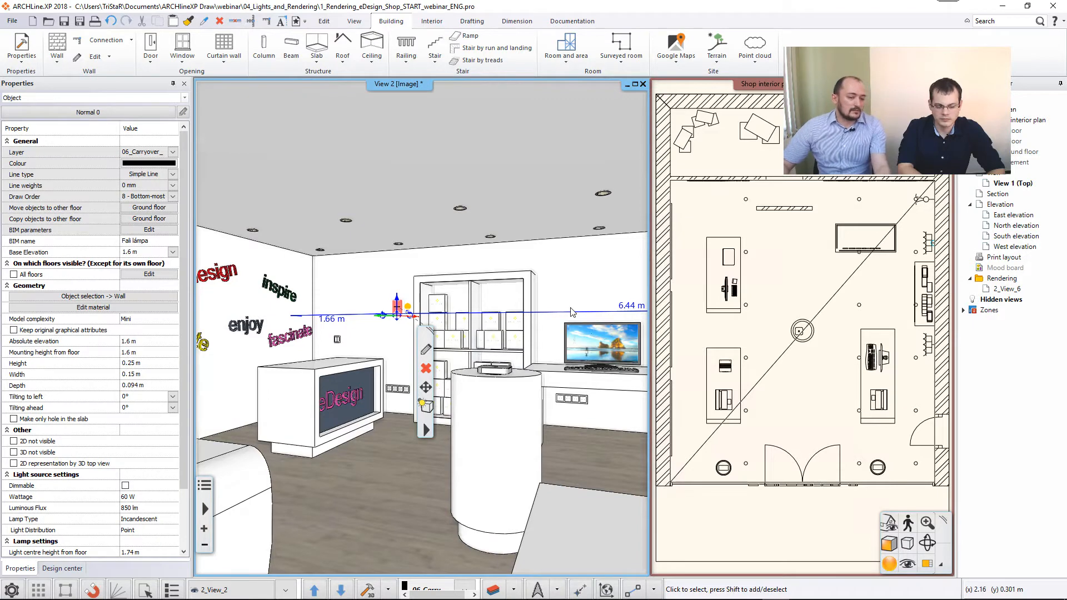
{"action": "key", "text": "Escape"}
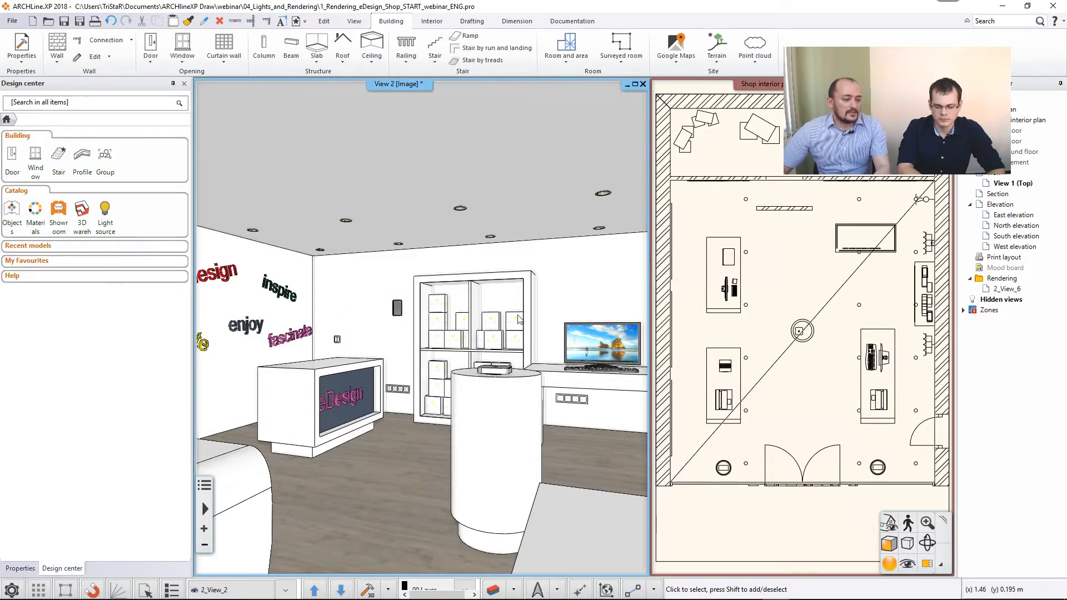
Start a standalone real-time draft rendering of the 3D view at 854x480 (Widescreen 16:9) resolution
{"action": "left_click", "coordinate": [889, 567]}
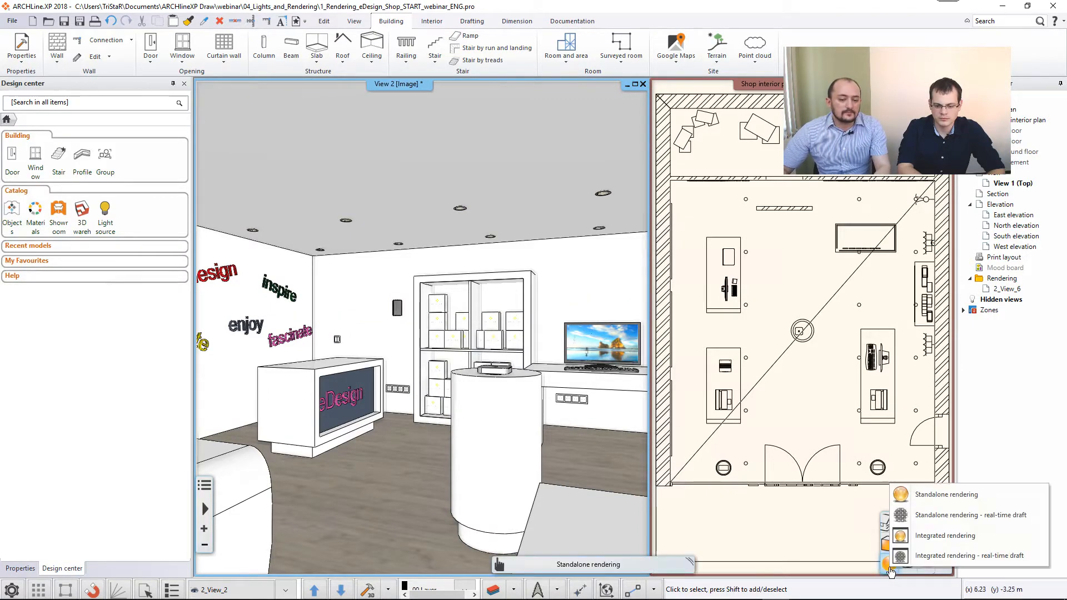
{"action": "left_click", "coordinate": [918, 516]}
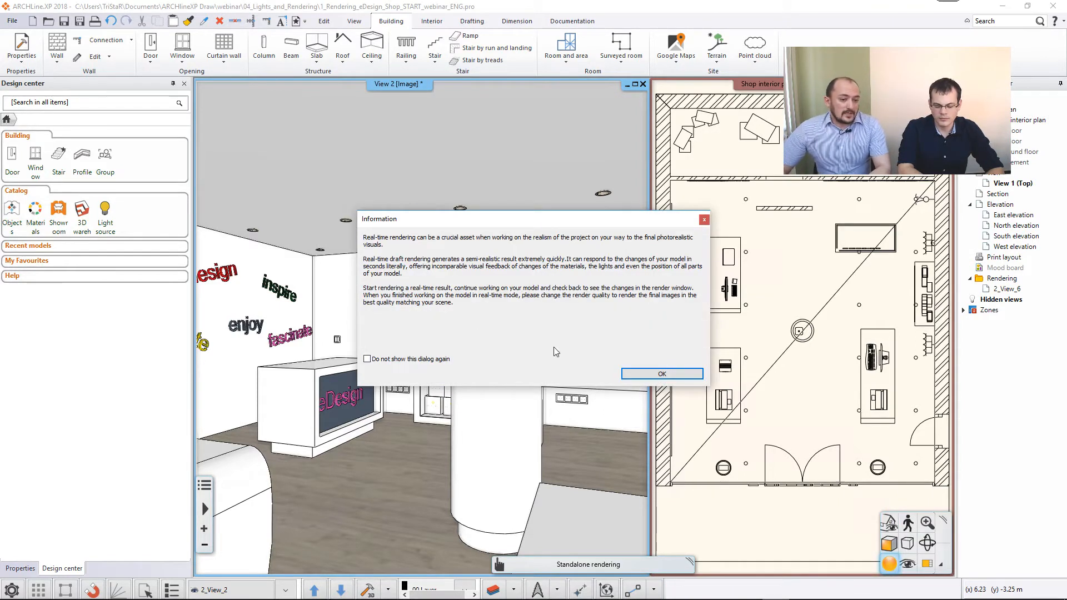
{"action": "left_click", "coordinate": [662, 374]}
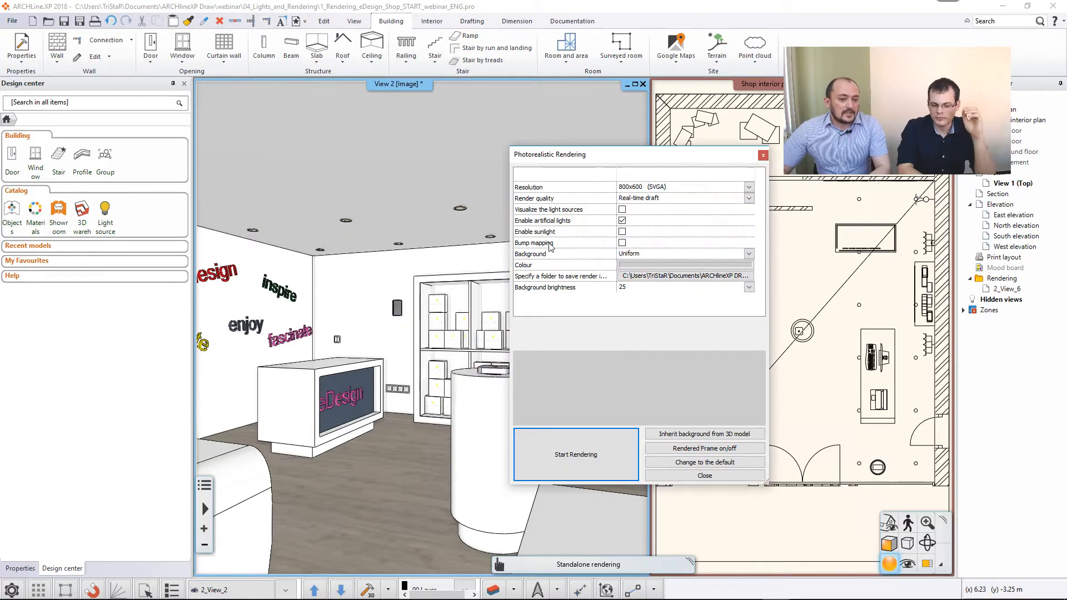
{"action": "left_click", "coordinate": [748, 186]}
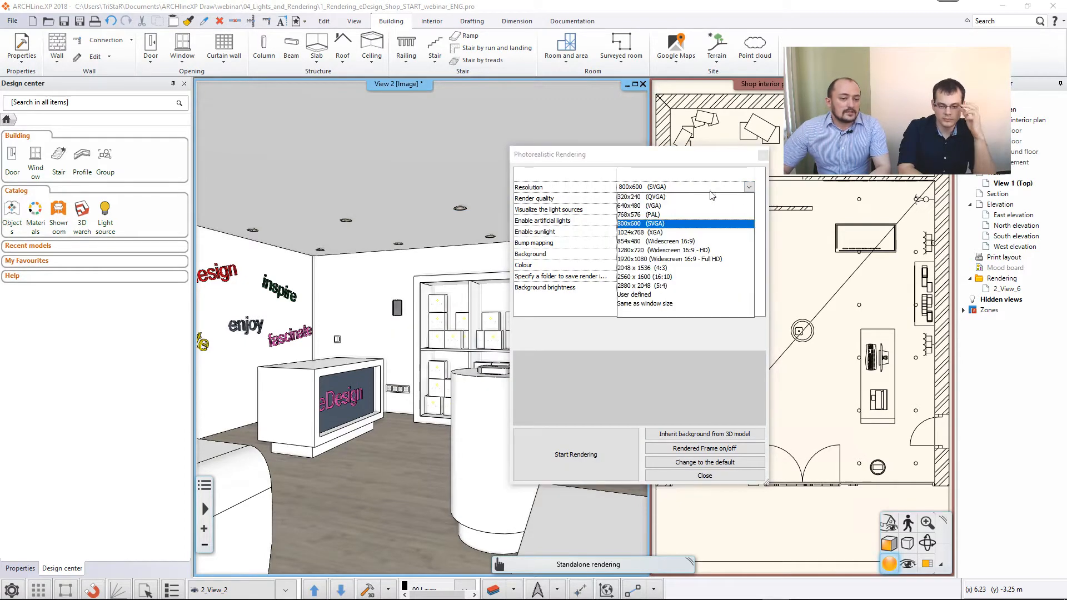
{"action": "left_click", "coordinate": [662, 242]}
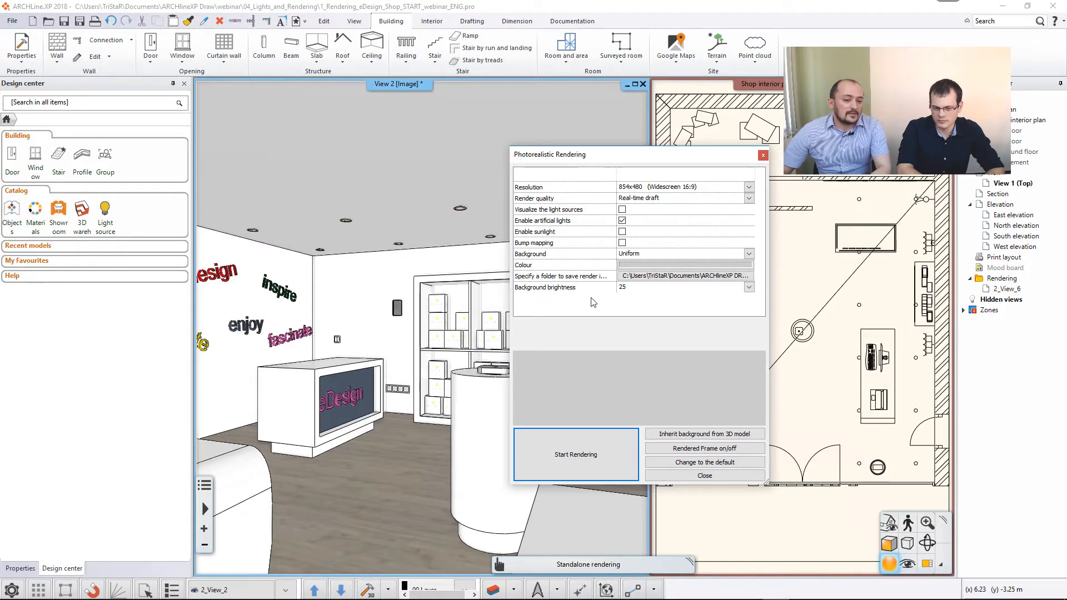
{"action": "left_click", "coordinate": [568, 458]}
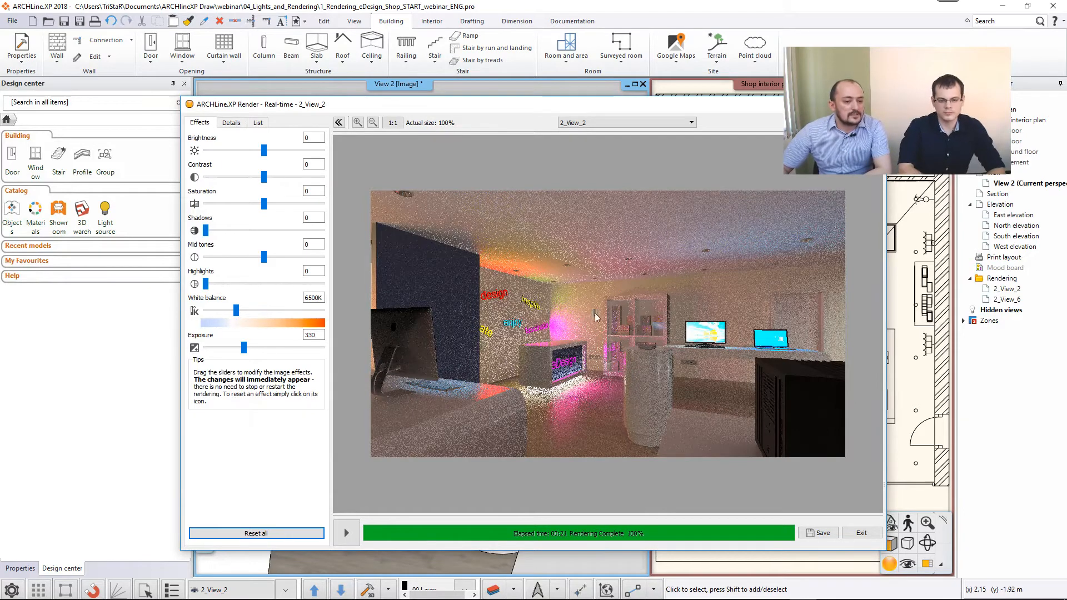
Switch on the light source of the wall lamp beside the shelving and return to the real-time render window
{"action": "left_click", "coordinate": [523, 8]}
{"action": "left_click", "coordinate": [397, 307]}
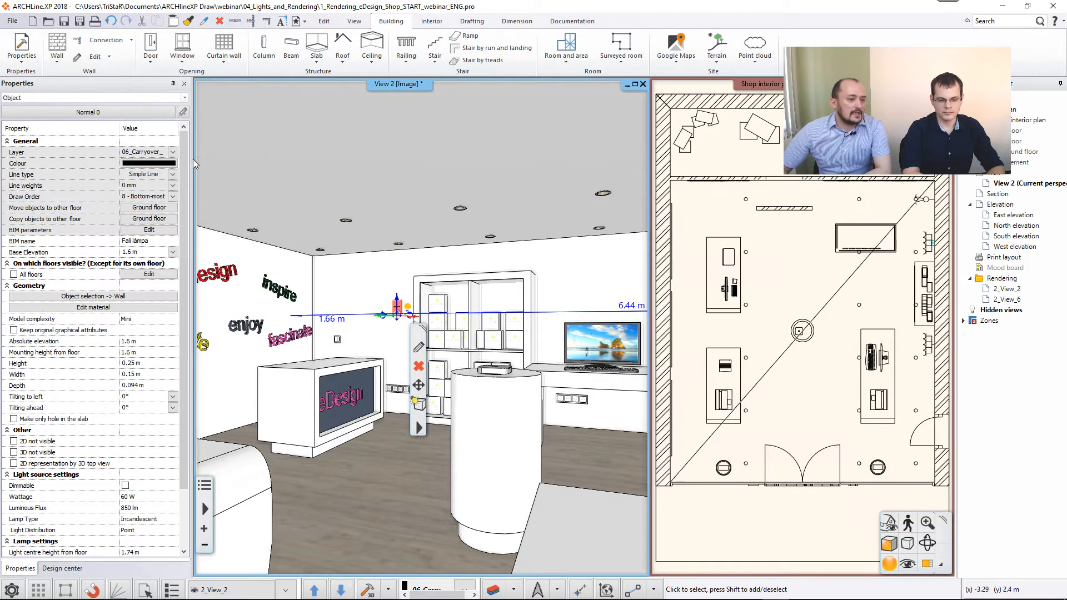
{"action": "left_click", "coordinate": [166, 98]}
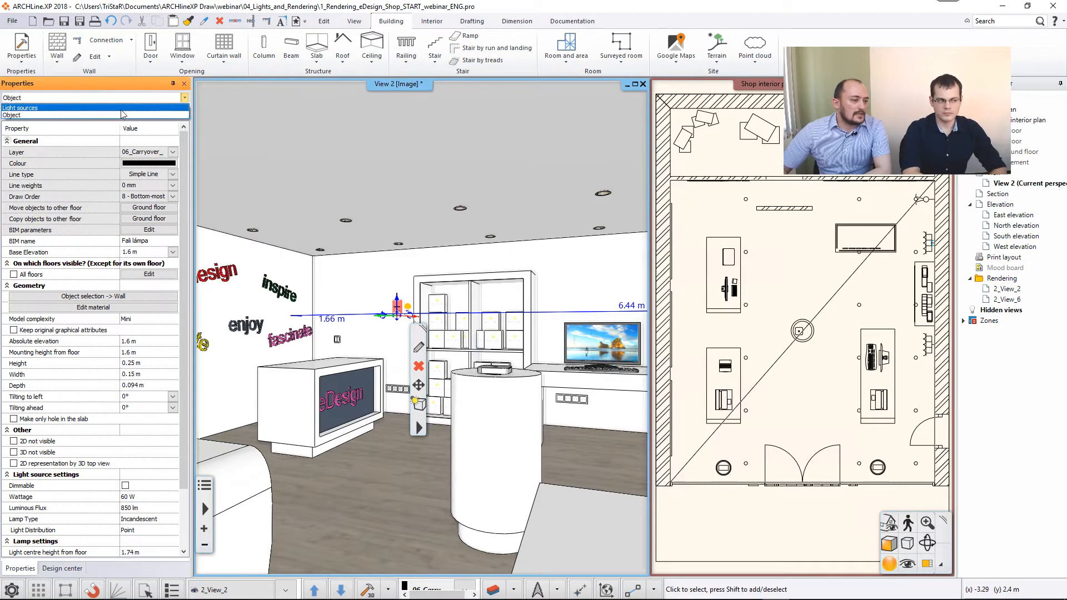
{"action": "left_click", "coordinate": [119, 108]}
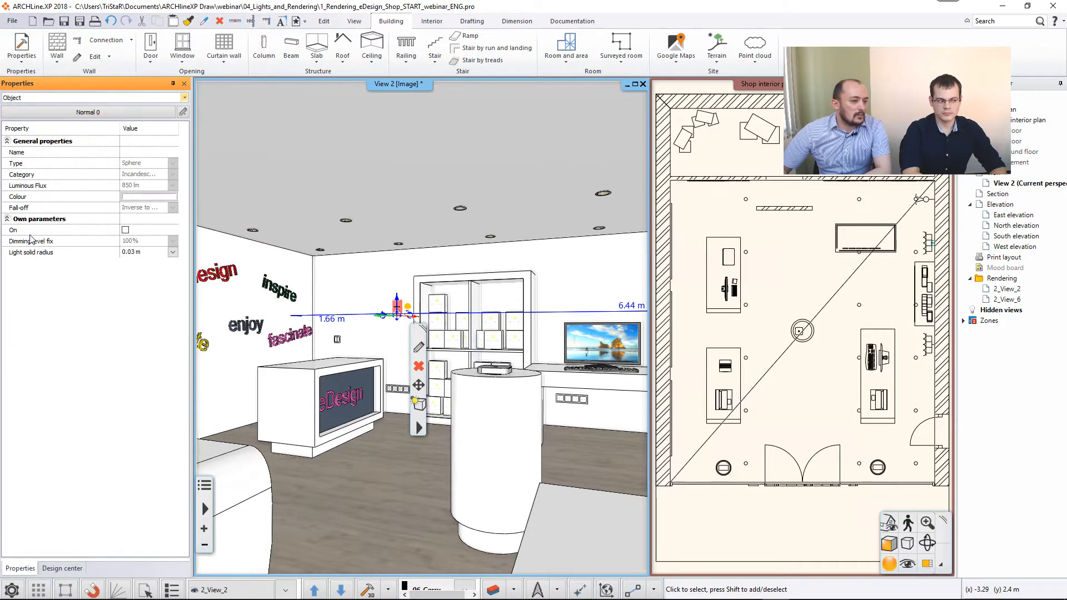
{"action": "left_click", "coordinate": [126, 230]}
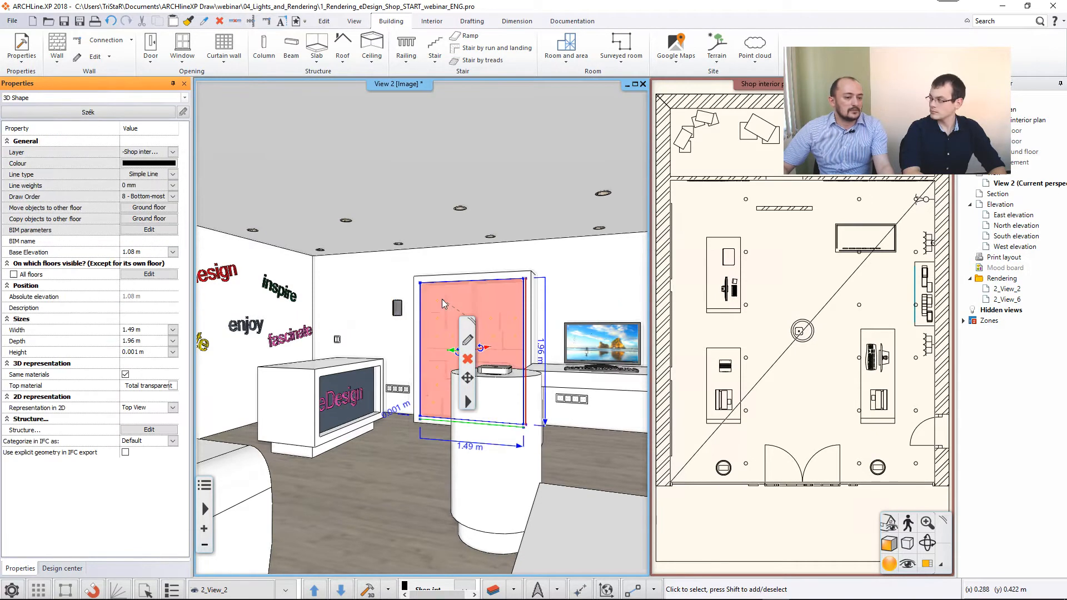
{"action": "left_click", "coordinate": [443, 301]}
{"action": "key", "text": "Escape"}
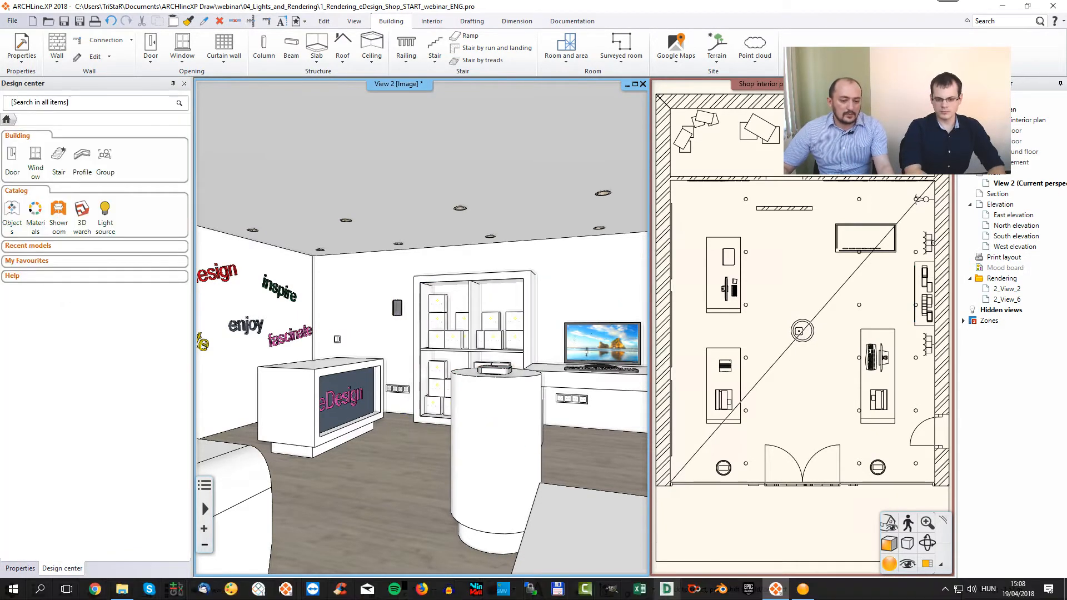
{"action": "left_click", "coordinate": [802, 591]}
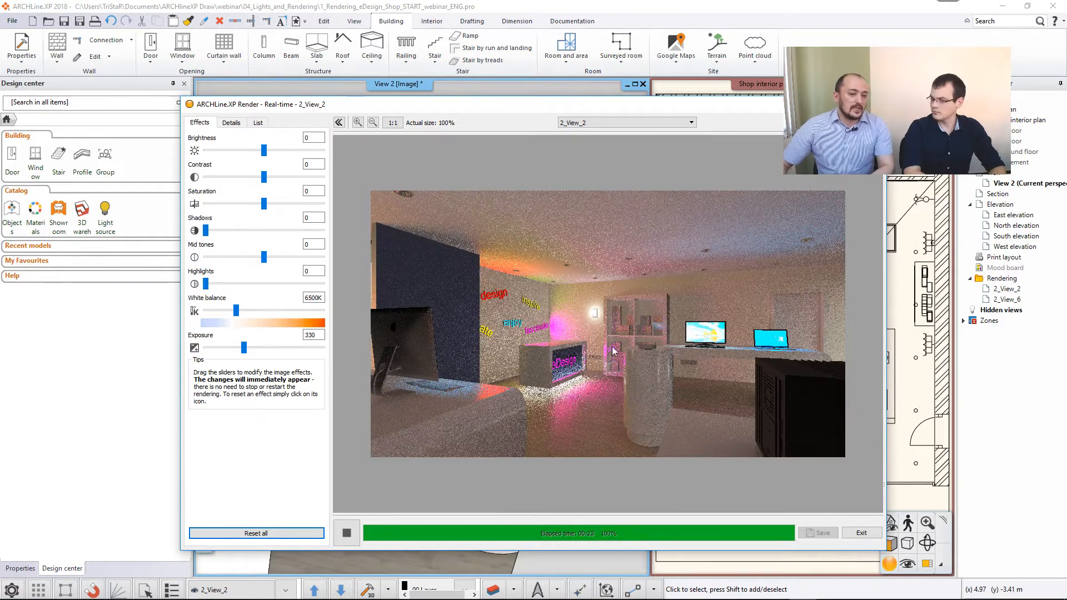
Return to the project window, start placing a lighting object and open the Wall Lamps category of the object library
{"action": "left_click_drag", "start_coordinate": [345, 107], "coordinate": [379, 109]}
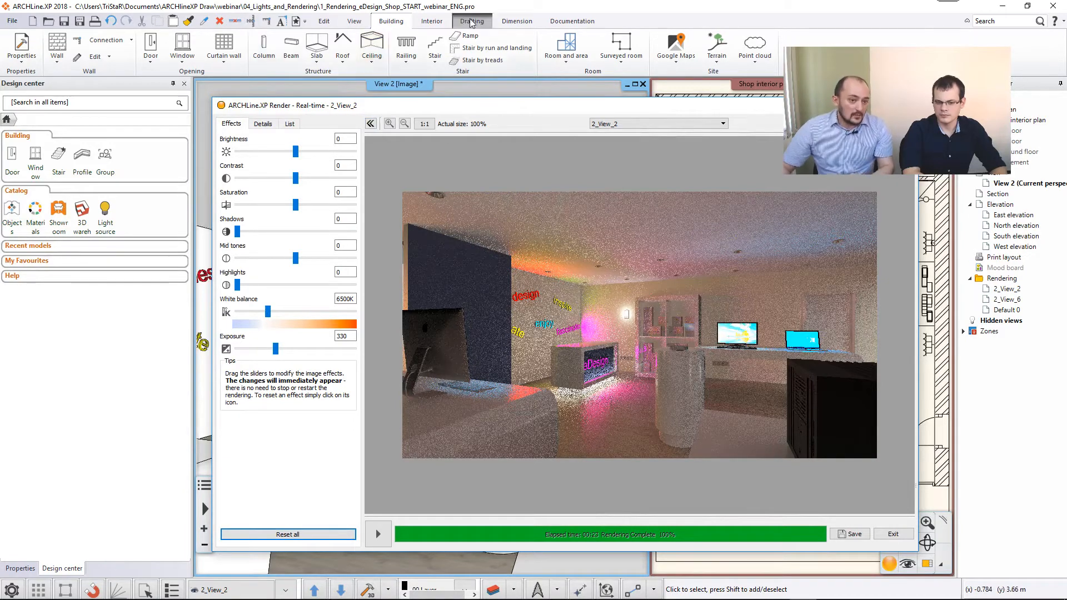
{"action": "left_click", "coordinate": [484, 8]}
{"action": "left_click", "coordinate": [429, 24]}
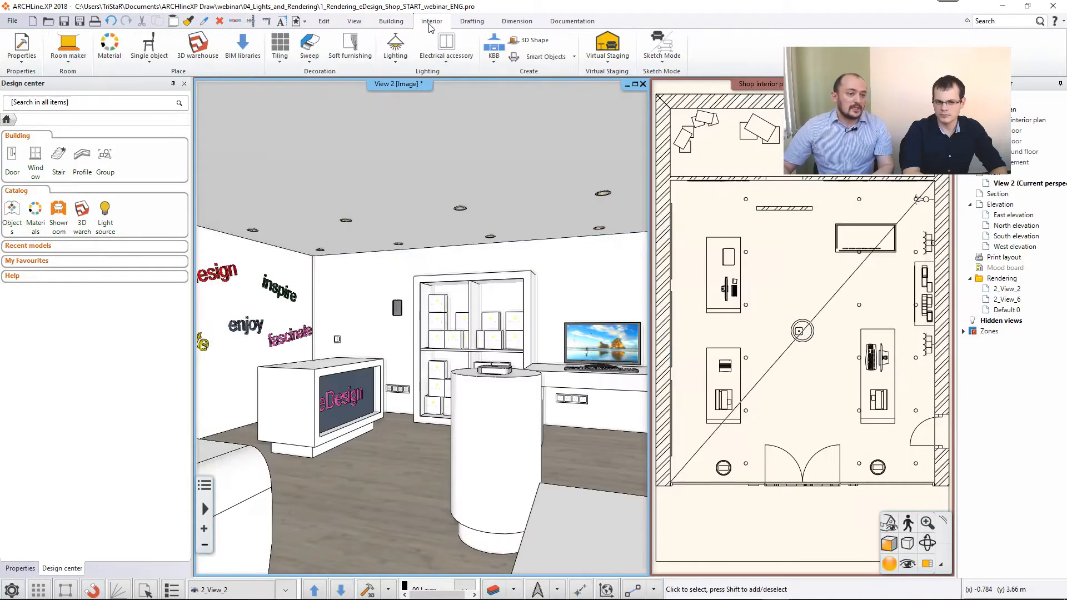
{"action": "left_click", "coordinate": [396, 53]}
{"action": "left_click", "coordinate": [422, 79]}
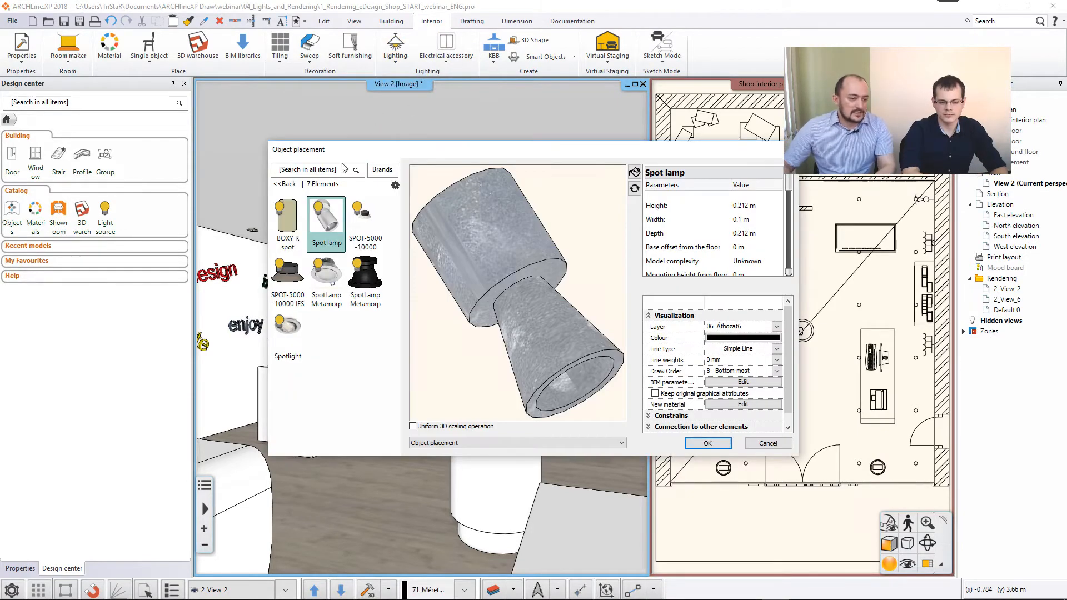
{"action": "left_click", "coordinate": [284, 184]}
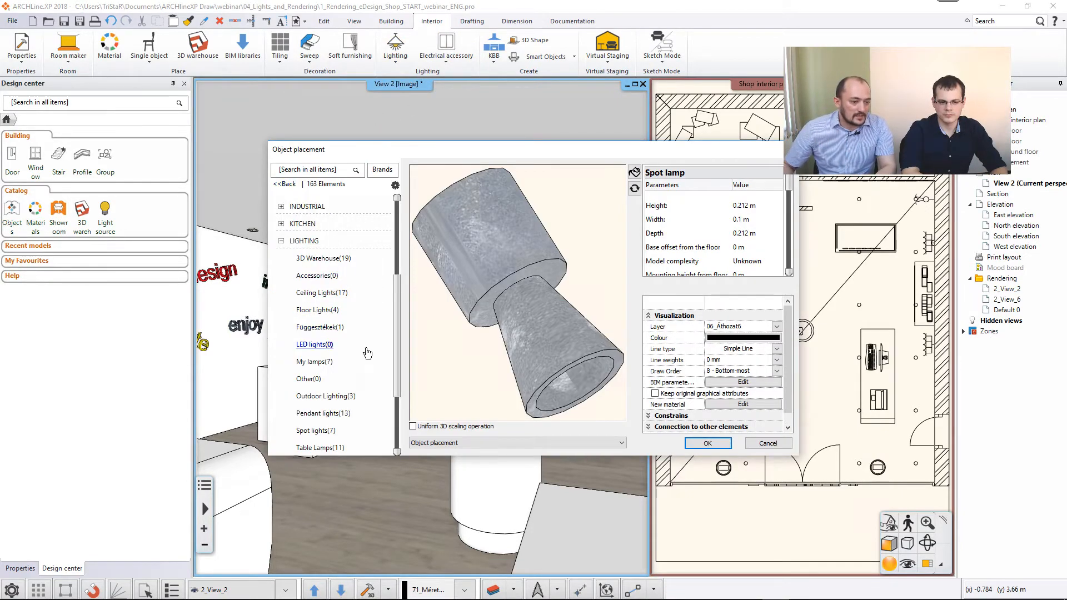
{"action": "scroll", "coordinate": [333, 344], "scroll_direction": "down", "scroll_amount": 1}
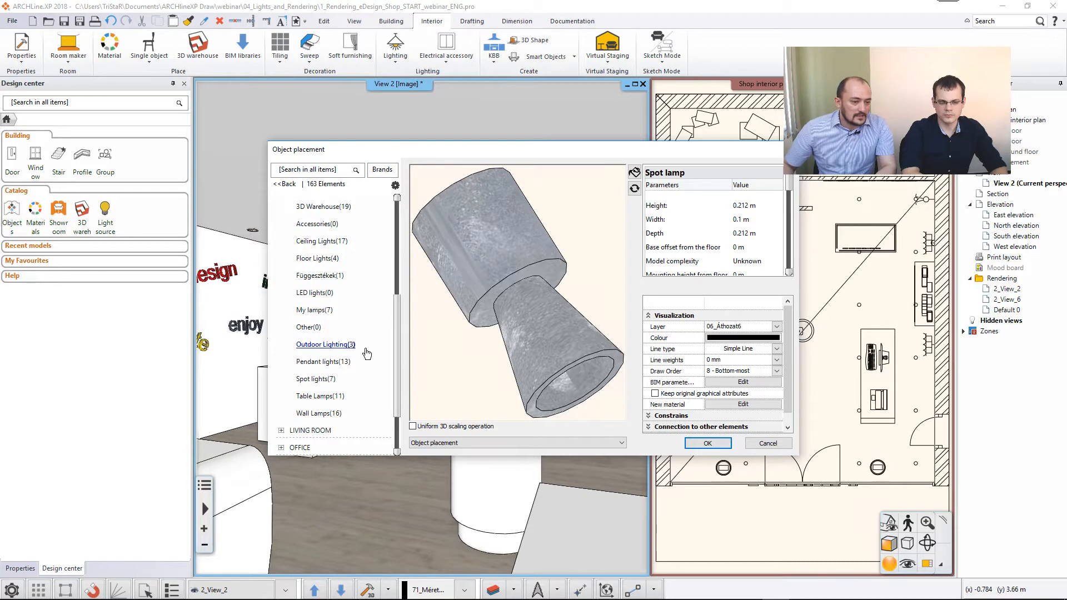
{"action": "left_click", "coordinate": [329, 414]}
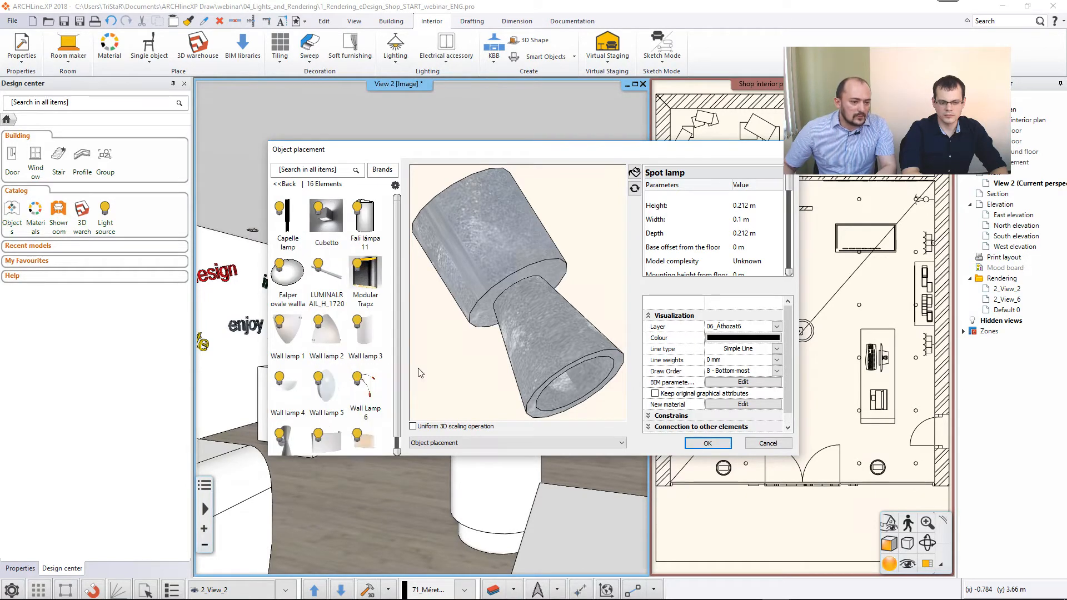
Choose the Modular Trapz wall lamp and place it on the back wall between the shelving unit and the monitor
{"action": "left_click", "coordinate": [371, 233]}
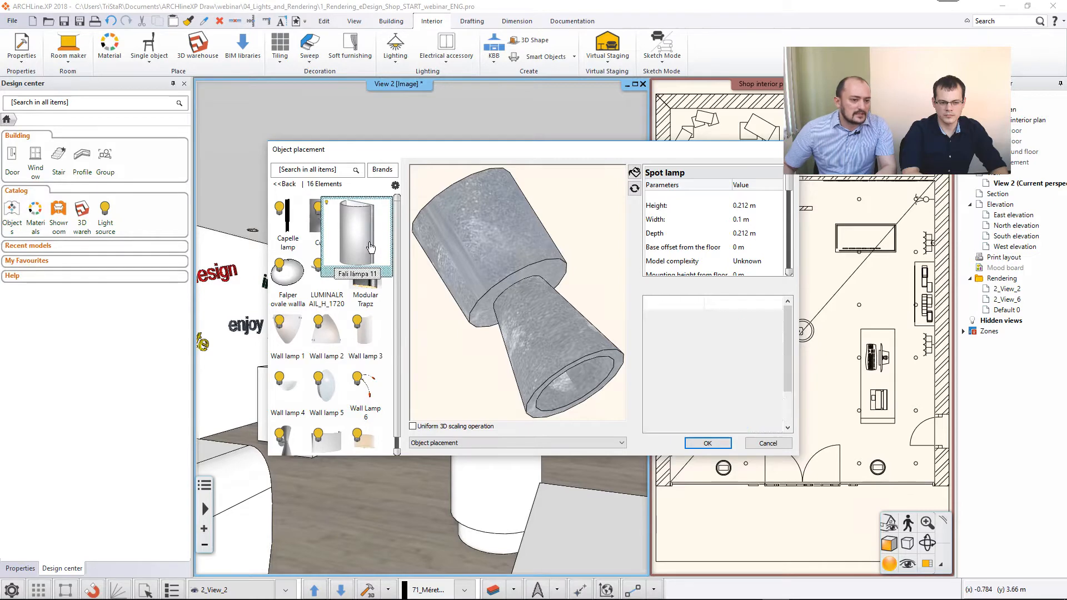
{"action": "mouse_move", "coordinate": [380, 296]}
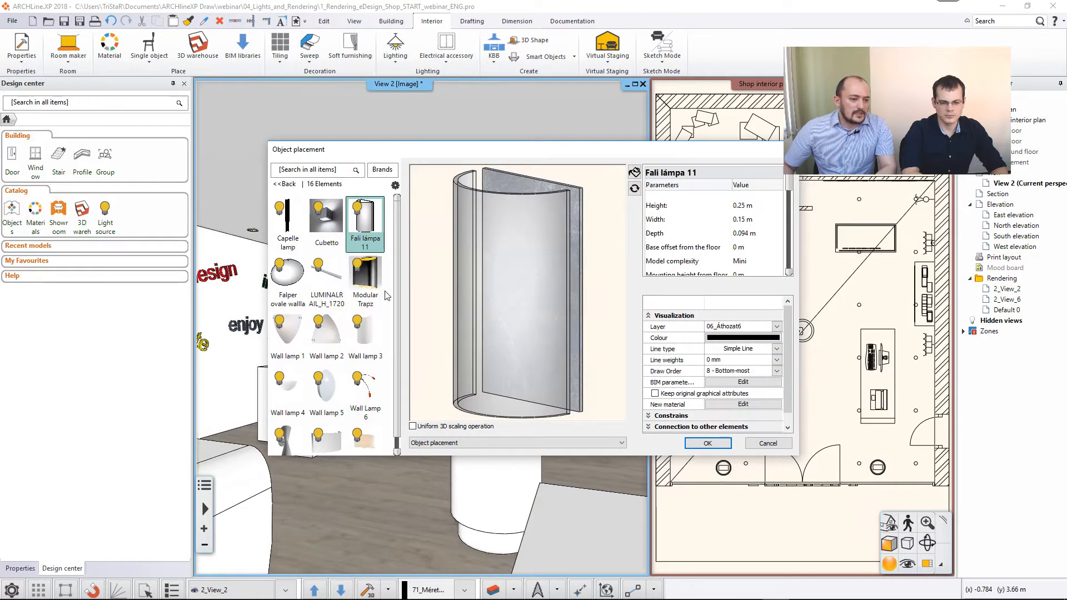
{"action": "left_click", "coordinate": [370, 288]}
{"action": "scroll", "coordinate": [339, 382], "scroll_direction": "down", "scroll_amount": 2}
{"action": "mouse_move", "coordinate": [298, 396]}
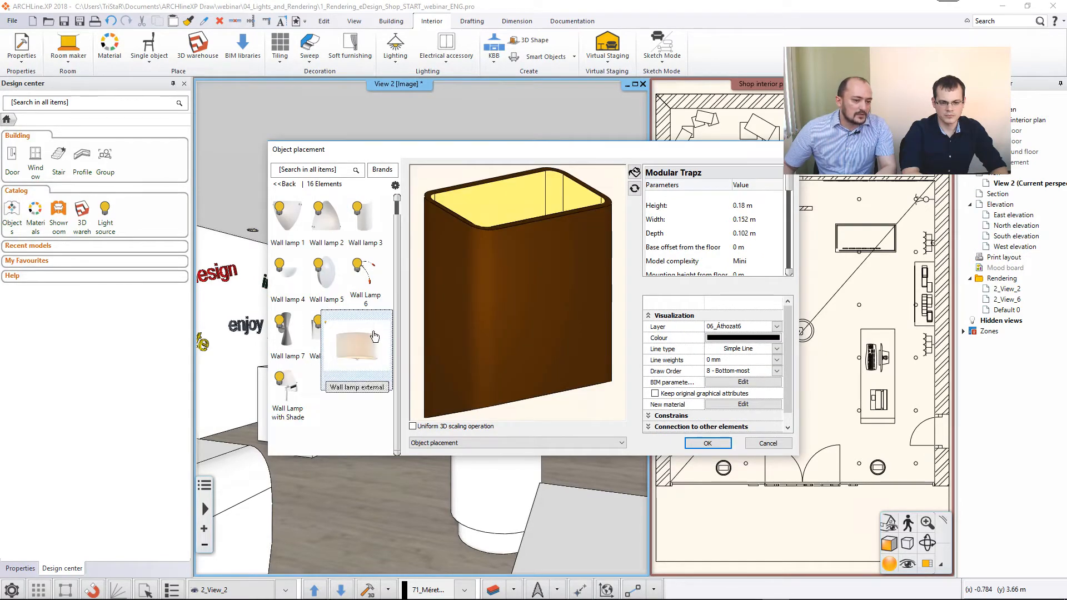
{"action": "mouse_move", "coordinate": [387, 258]}
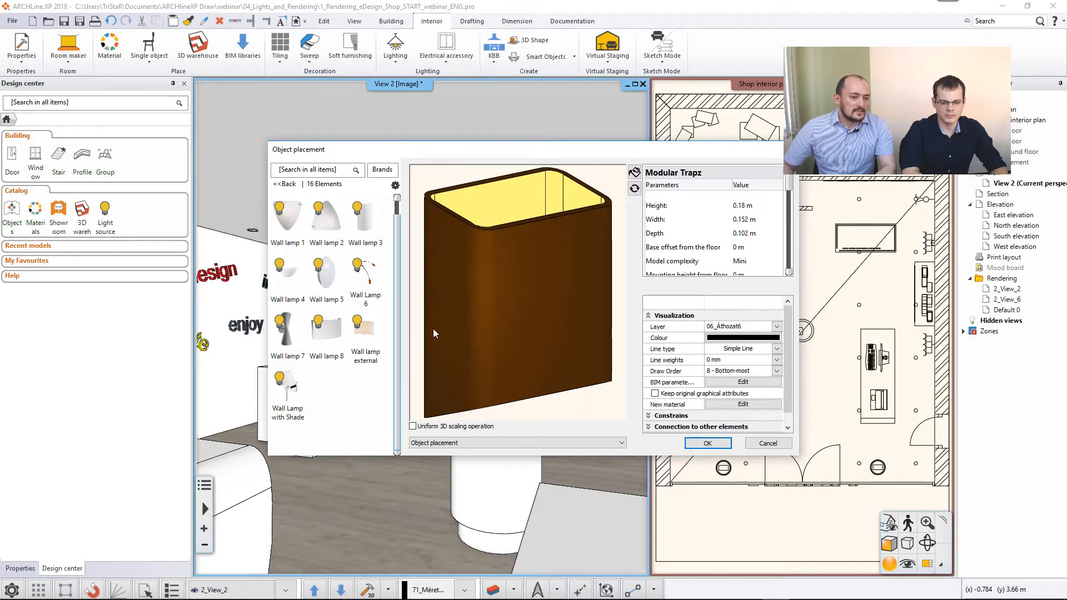
{"action": "mouse_move", "coordinate": [377, 348]}
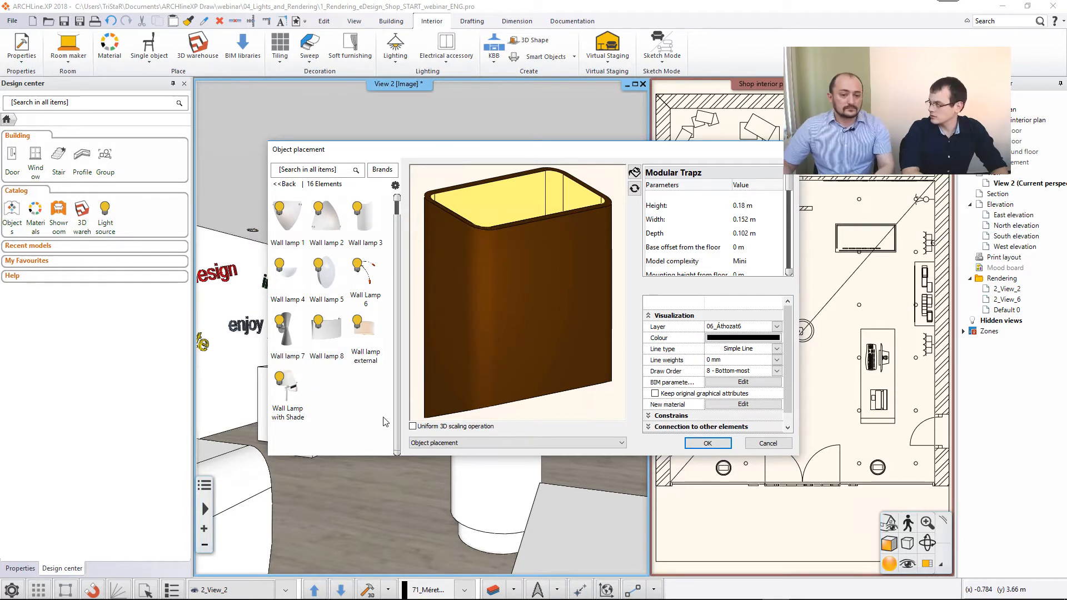
{"action": "left_click", "coordinate": [705, 444]}
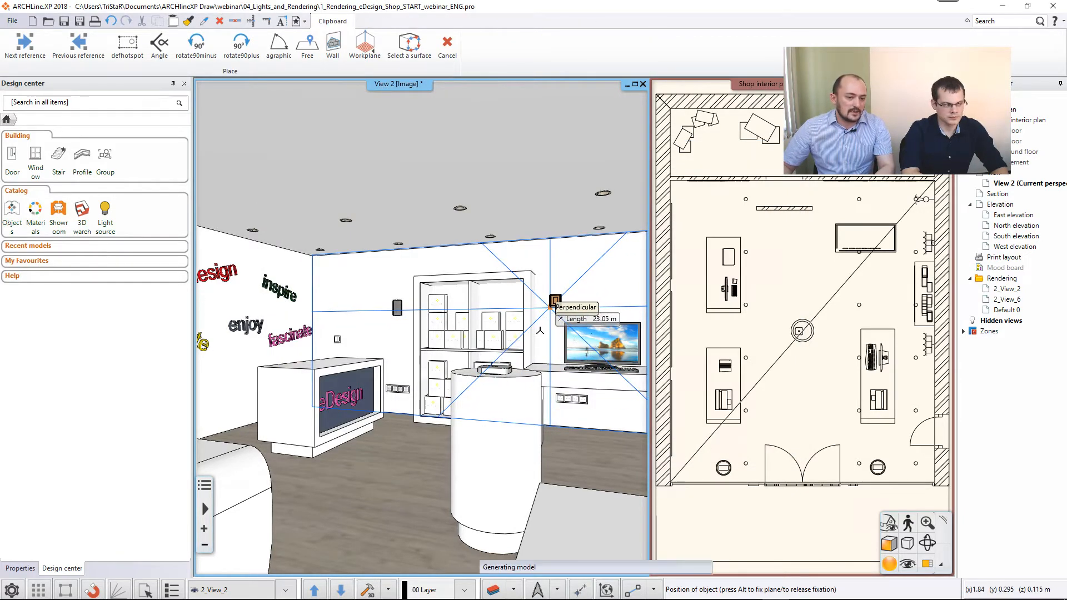
{"action": "left_click", "coordinate": [551, 306]}
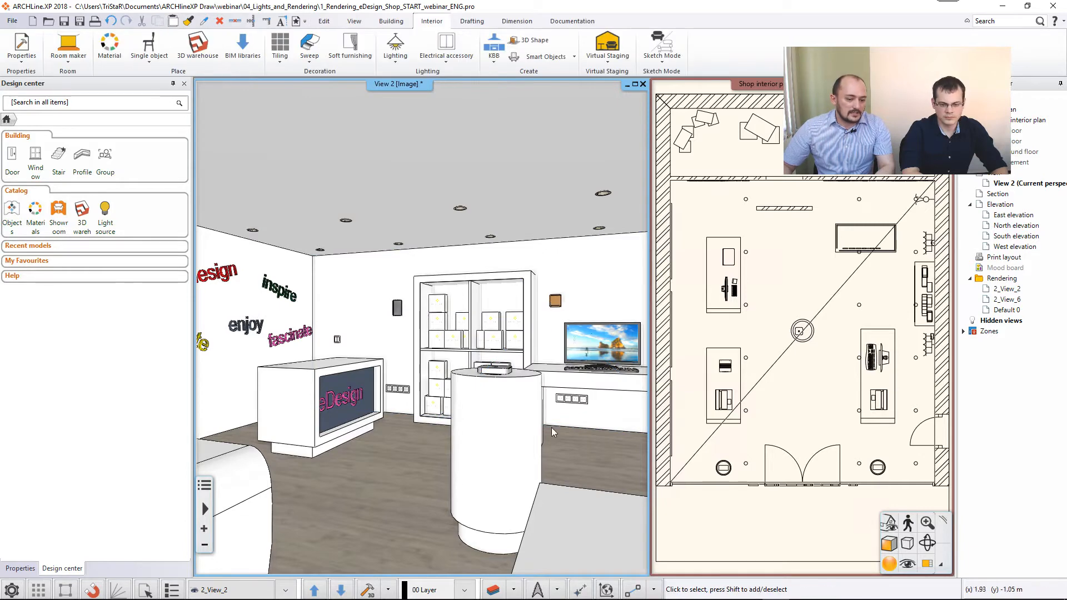
Switch to the real-time render of 2_View_2, try the Enable sunlight option in its details, and return to the project
{"action": "mouse_move", "coordinate": [559, 595]}
{"action": "left_click", "coordinate": [803, 589]}
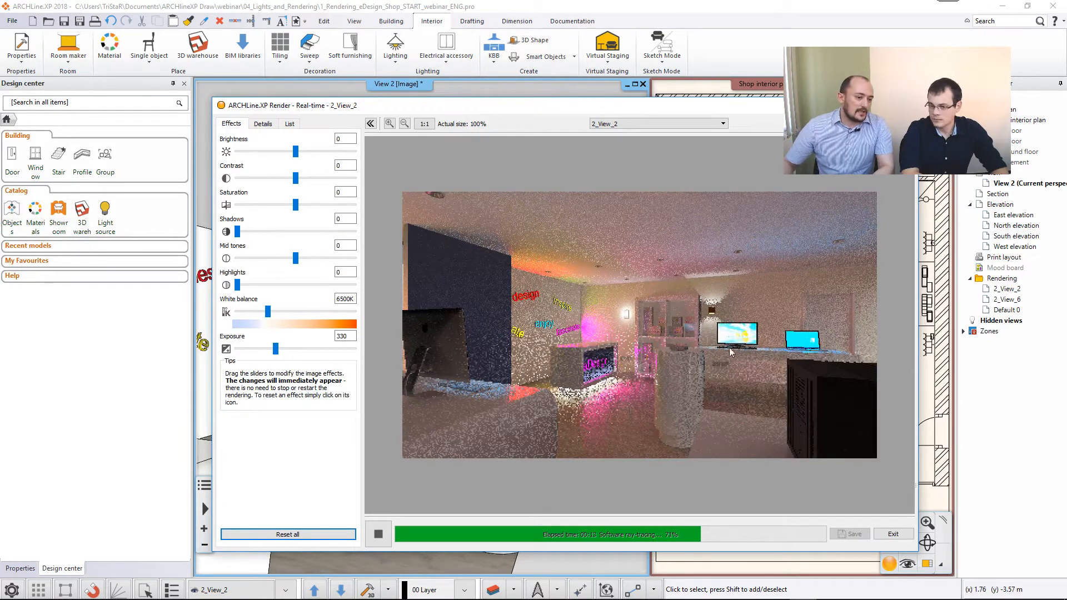
{"action": "left_click", "coordinate": [263, 123]}
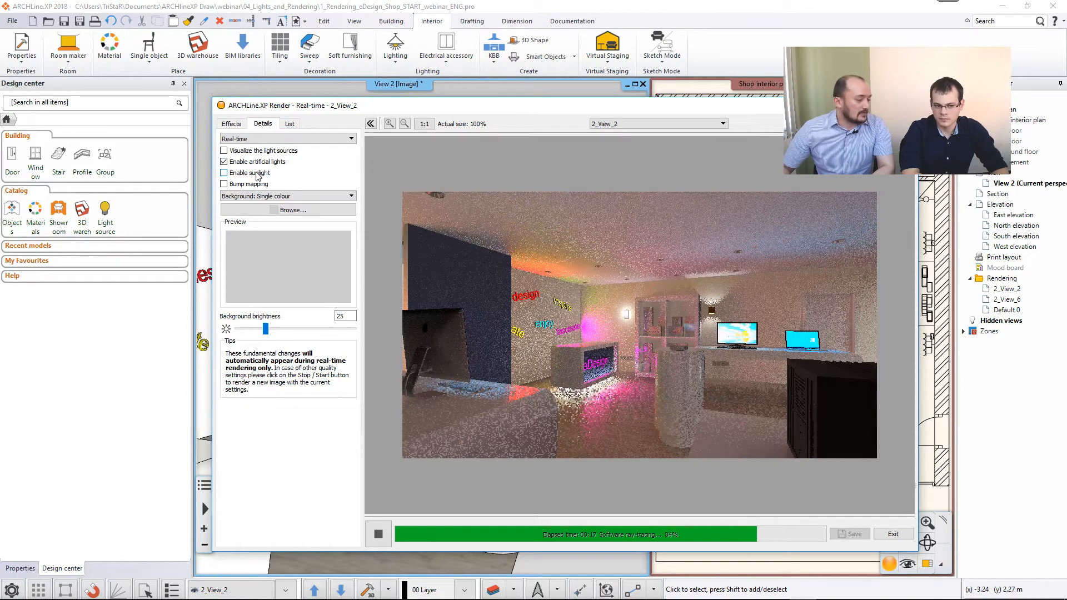
{"action": "left_click", "coordinate": [224, 172]}
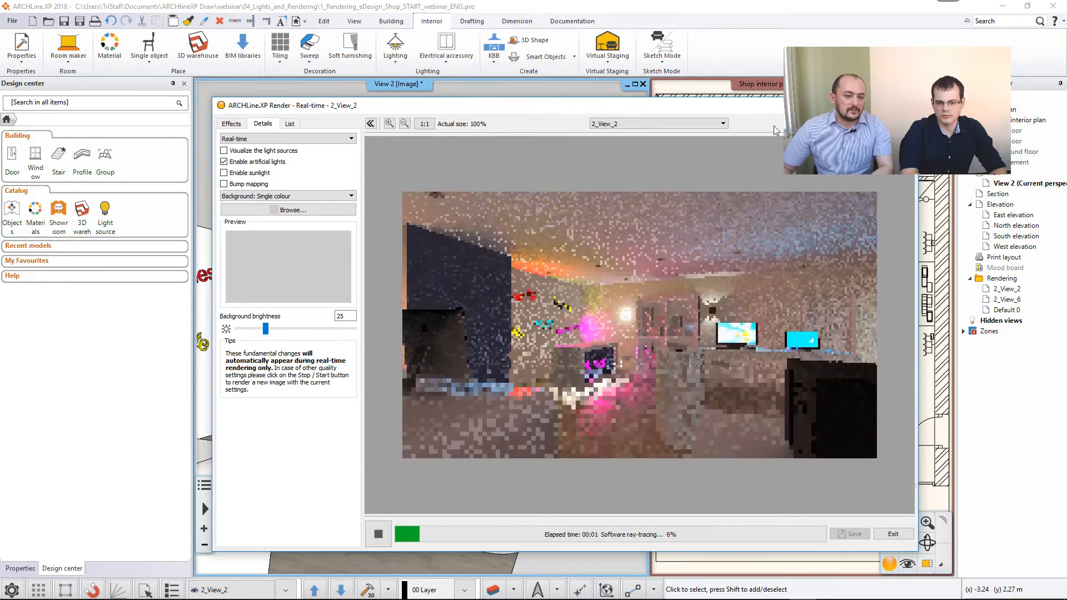
{"action": "key", "text": "Escape"}
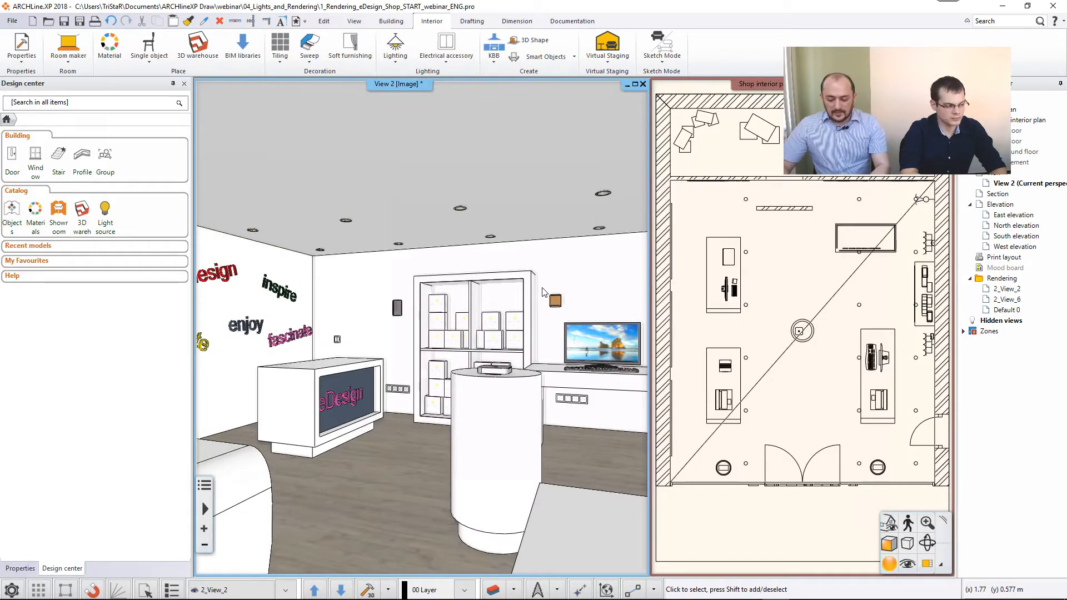
Step through the saved perspectives to 2_View_6 and back out until the whole eDesign shopfront is in frame
{"action": "key", "text": "Right"}
{"action": "key", "text": "Right"}
{"action": "key", "text": "Right"}
{"action": "key", "text": "Right"}
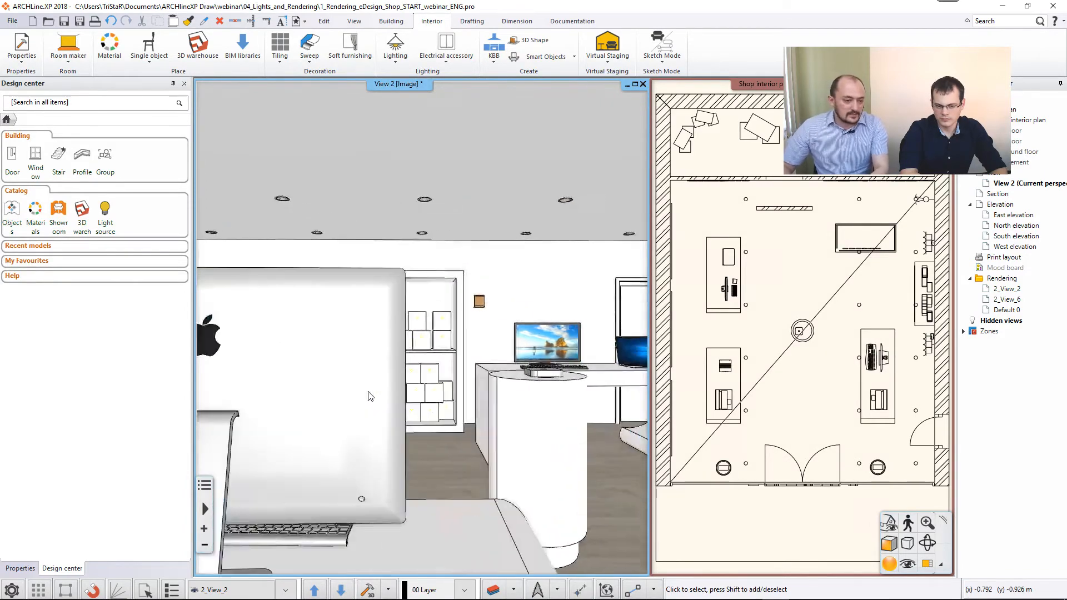
{"action": "key", "text": "Right"}
{"action": "key", "text": "Right"}
{"action": "key", "text": "Right"}
{"action": "key", "text": "Right"}
{"action": "key", "text": "Right"}
{"action": "key", "text": "Right"}
{"action": "key", "text": "Right"}
{"action": "key", "text": "Right"}
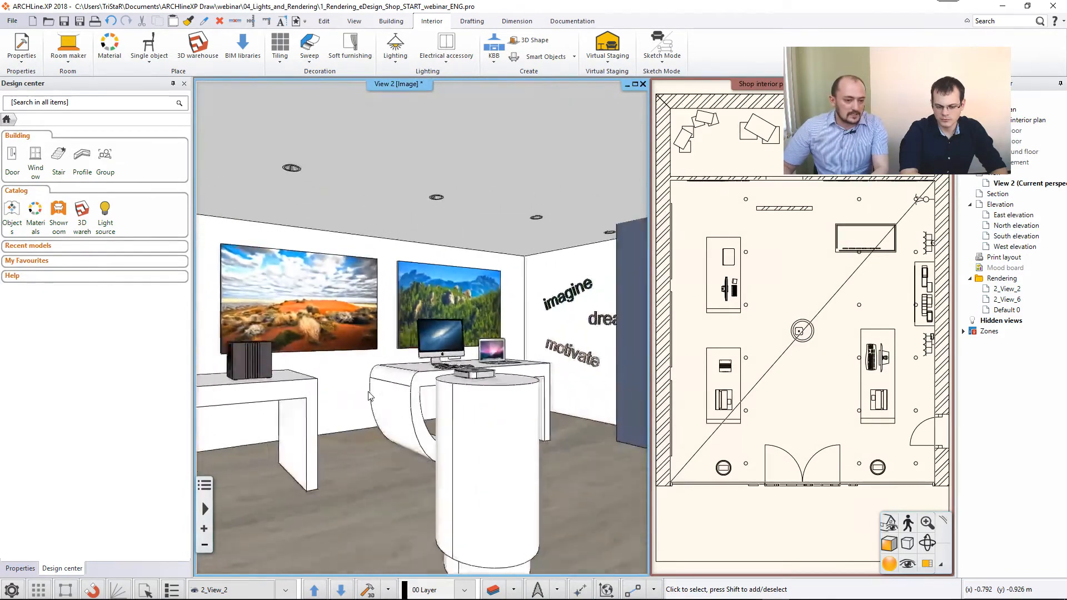
{"action": "scroll", "coordinate": [368, 391], "scroll_direction": "down", "scroll_amount": 4}
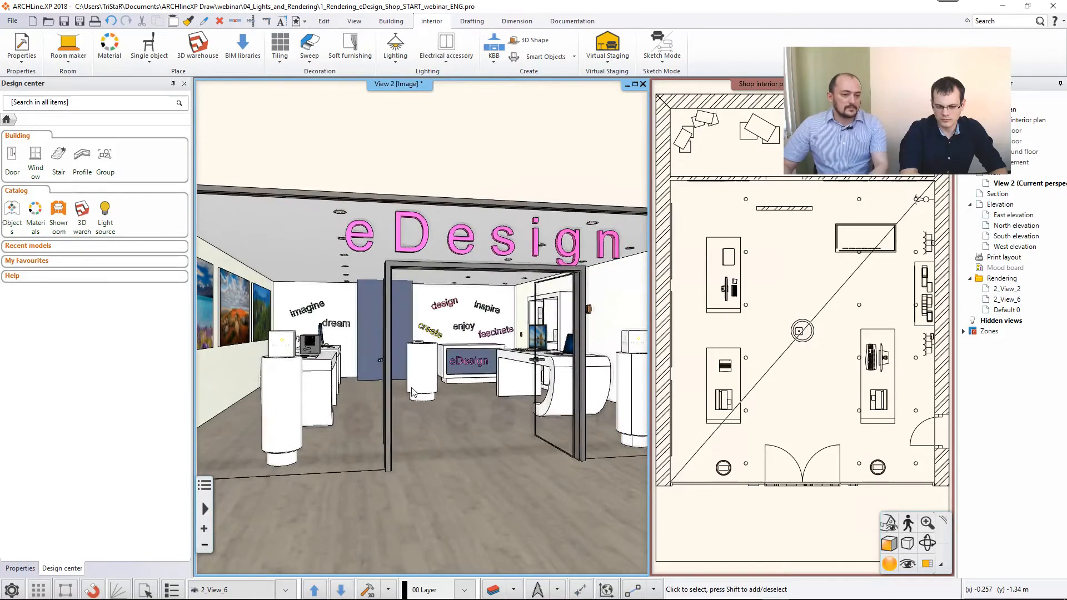
{"action": "scroll", "coordinate": [411, 388], "scroll_direction": "down", "scroll_amount": 3}
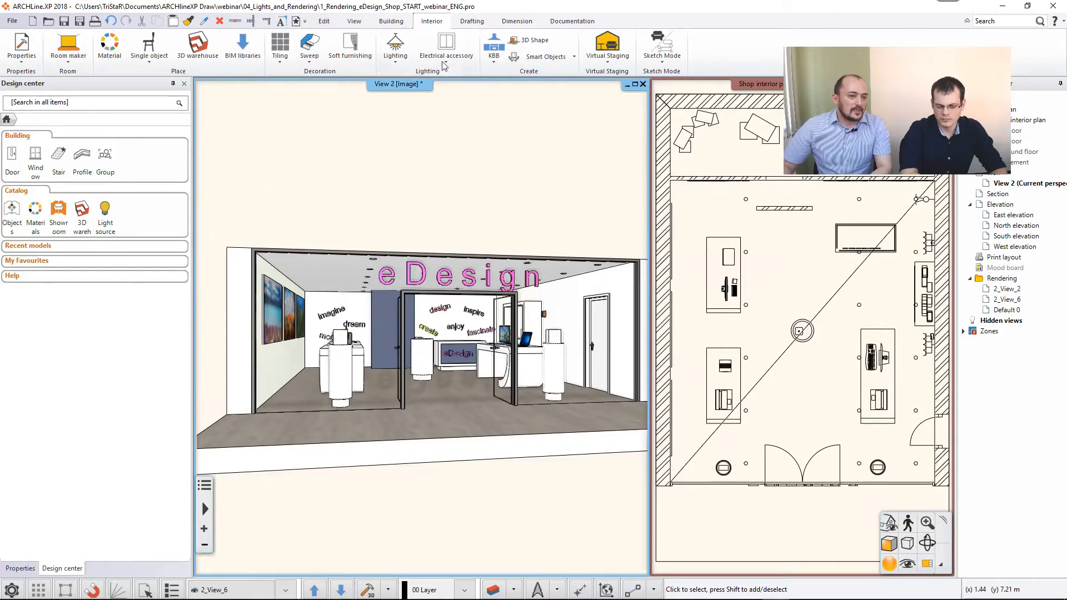
Run a shadow simulation on the shopfront view, adjusting the date and setting the time to about 12:01
{"action": "left_click", "coordinate": [354, 22]}
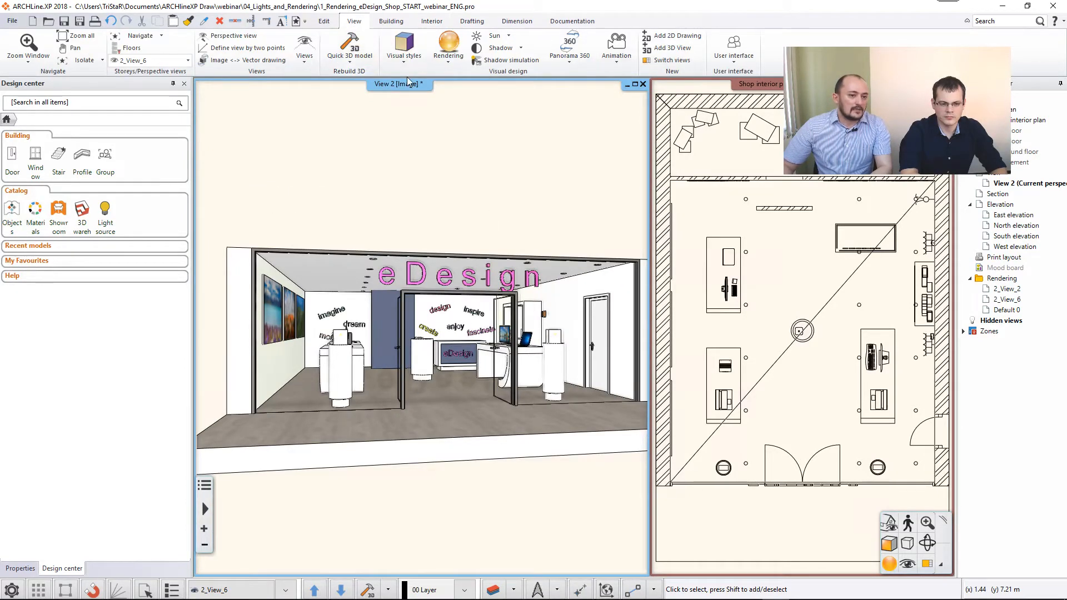
{"action": "left_click", "coordinate": [523, 61]}
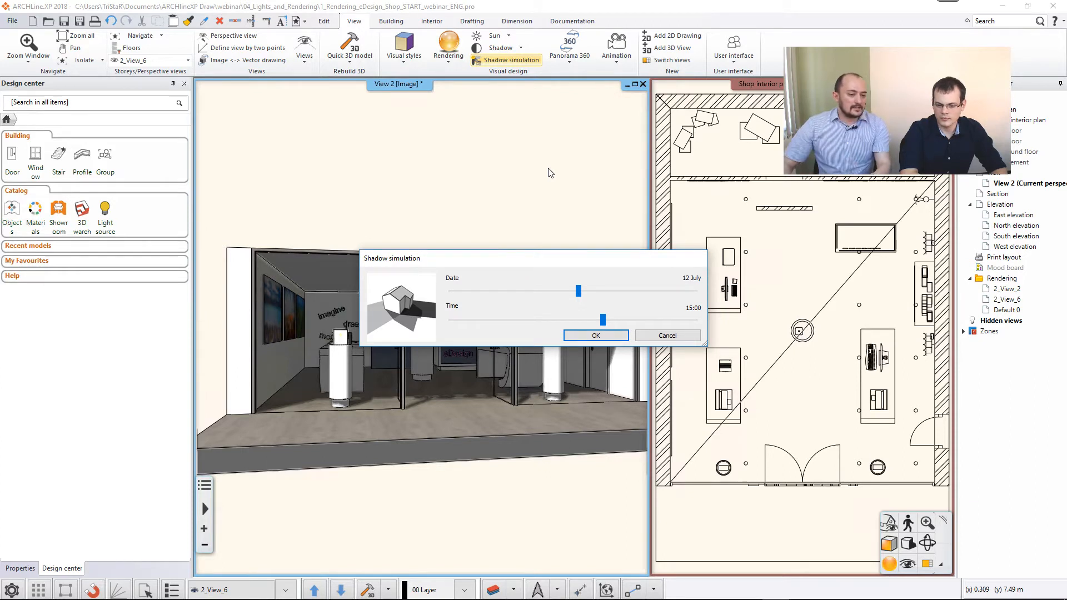
{"action": "left_click_drag", "start_coordinate": [579, 291], "coordinate": [634, 300]}
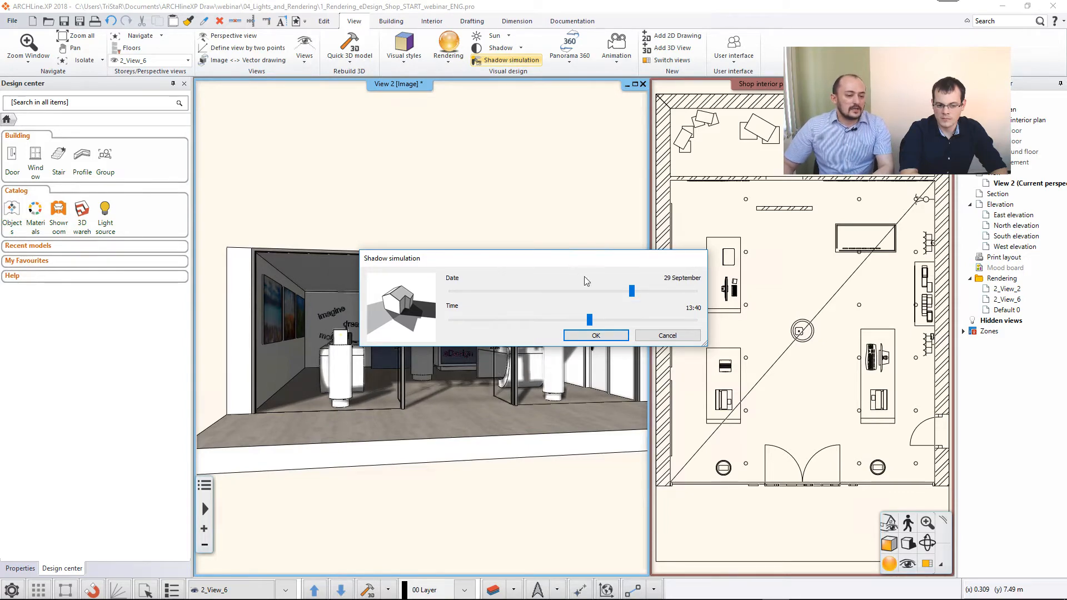
{"action": "left_click_drag", "start_coordinate": [576, 258], "coordinate": [709, 157]}
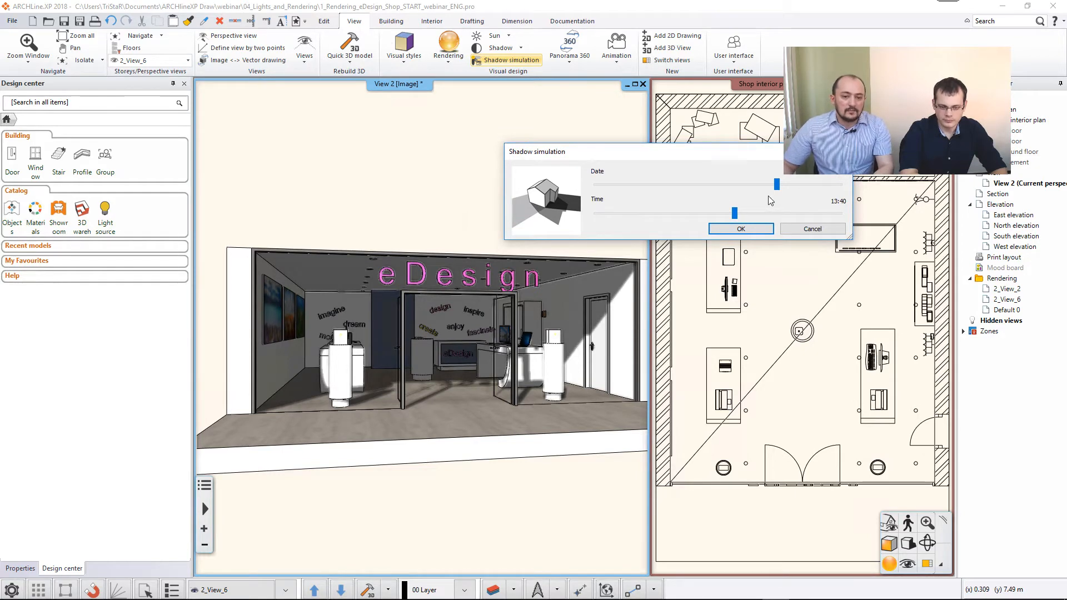
{"action": "left_click_drag", "start_coordinate": [778, 184], "coordinate": [726, 217]}
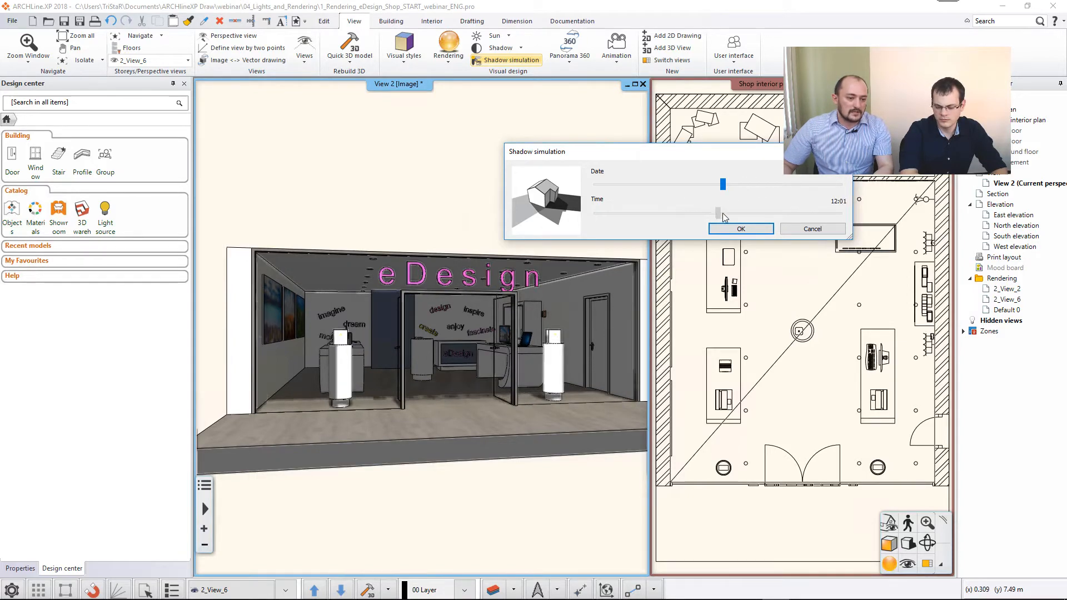
{"action": "left_click", "coordinate": [742, 228]}
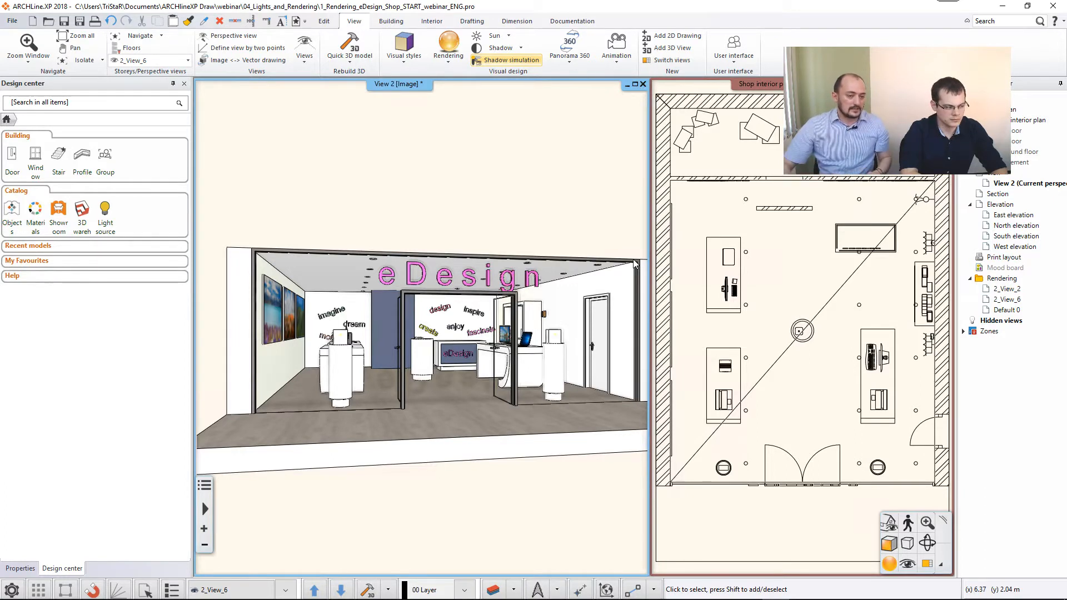
Turn on shadows in the 3D view and set the light scheme back to Switch off both
{"action": "left_click", "coordinate": [908, 544]}
{"action": "left_click", "coordinate": [946, 488]}
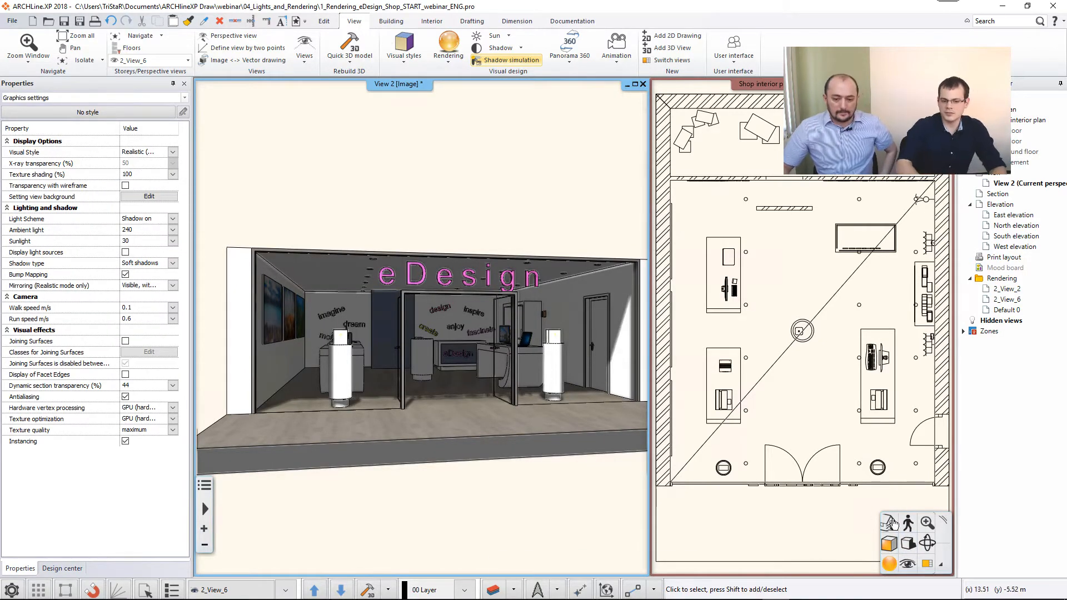
{"action": "left_click", "coordinate": [909, 545]}
{"action": "left_click", "coordinate": [944, 467]}
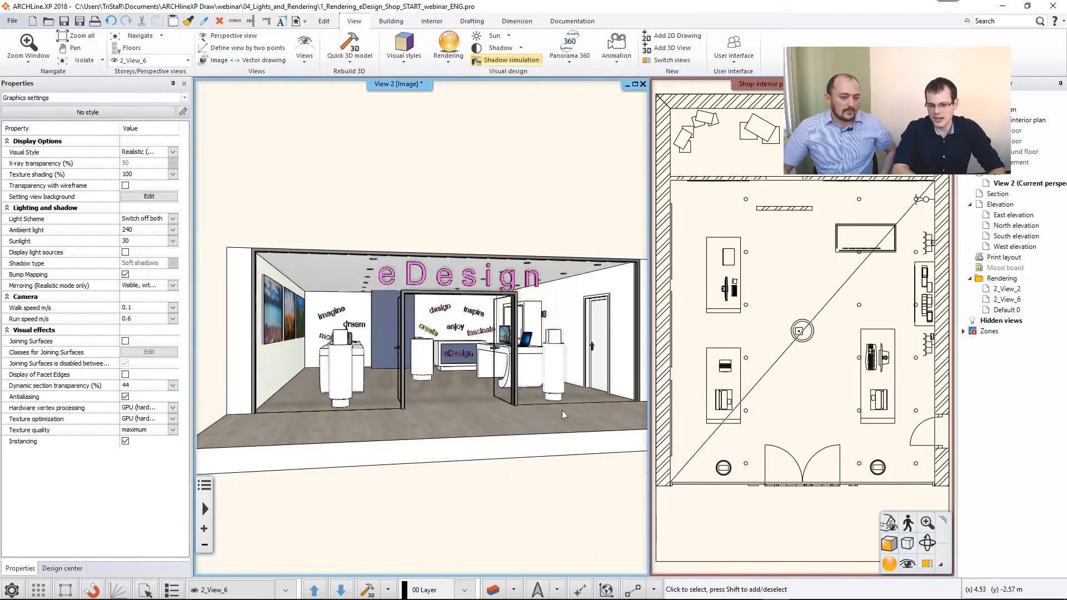
Go back to the saved perspective 2_View_2 and bring up its real-time render for review
{"action": "key", "text": "Page_Down"}
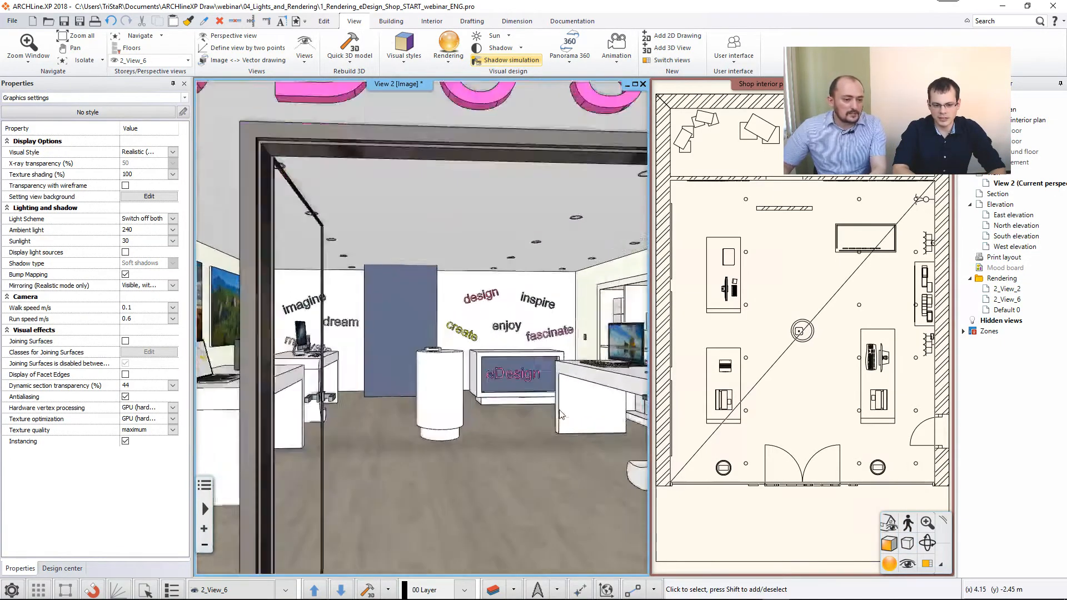
{"action": "key", "text": "Page_Down"}
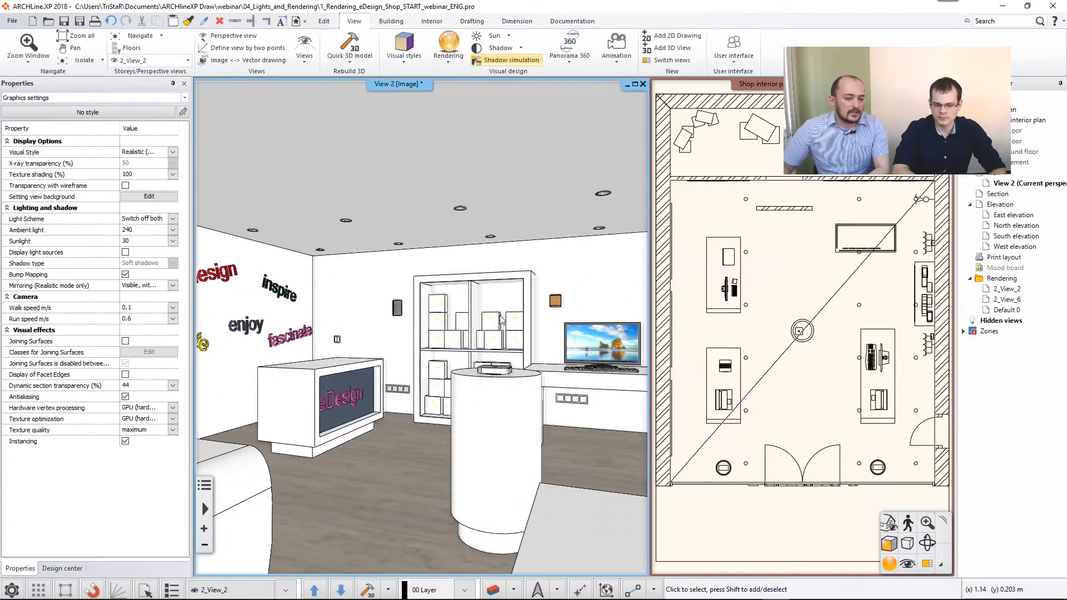
{"action": "mouse_move", "coordinate": [585, 597]}
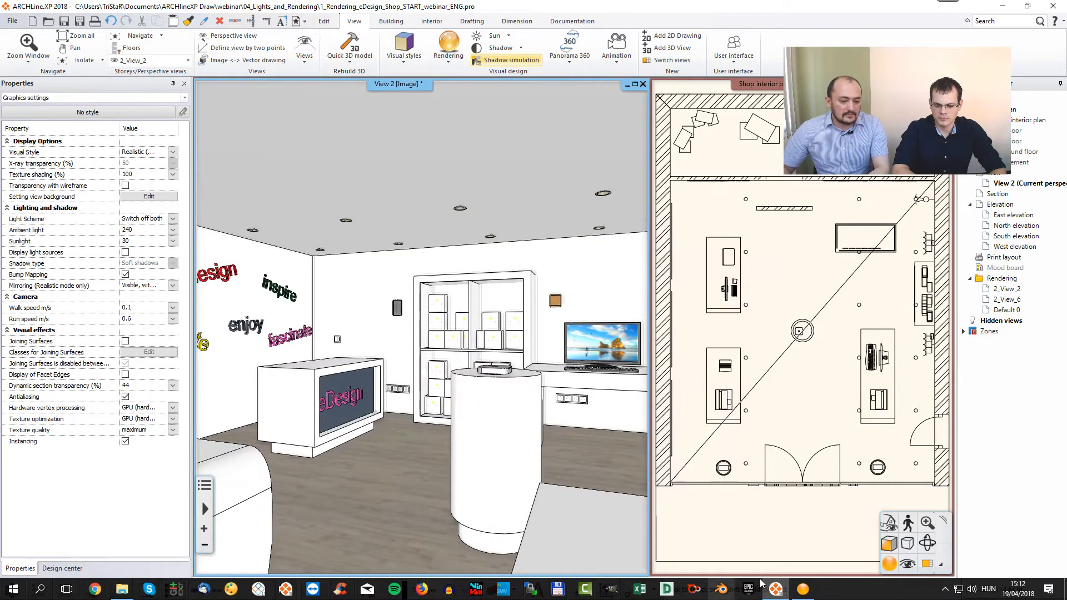
{"action": "left_click", "coordinate": [802, 590]}
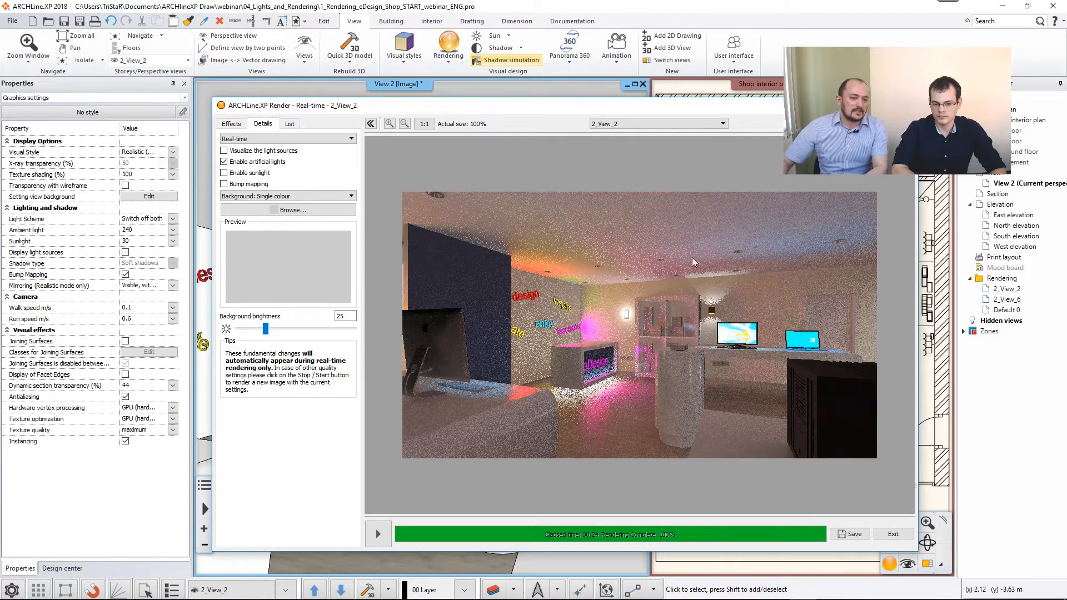
Return to the project window and make the Shop interior plan the active view
{"action": "left_click", "coordinate": [637, 15]}
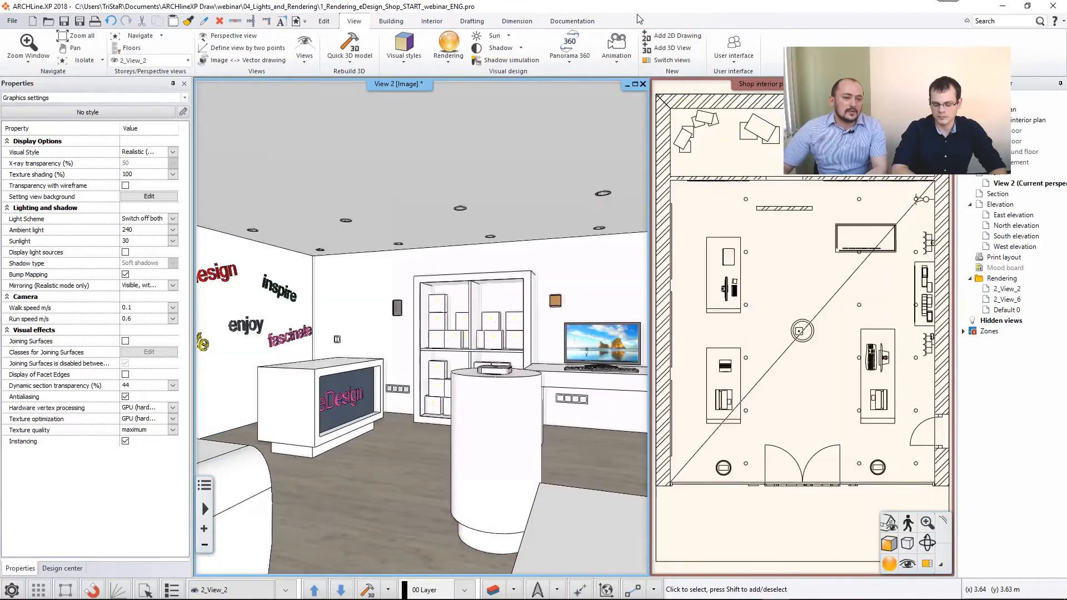
{"action": "left_click", "coordinate": [717, 224]}
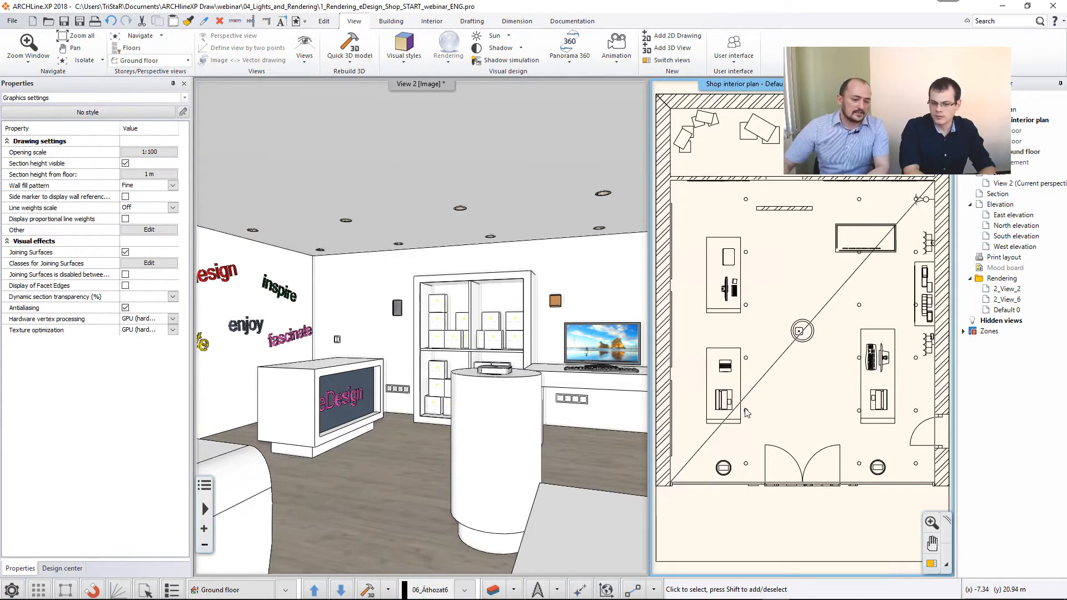
Review the Shop interior layers, including Furnishing, LED strip and Decor, in the Layer Manager
{"action": "left_click", "coordinate": [492, 592]}
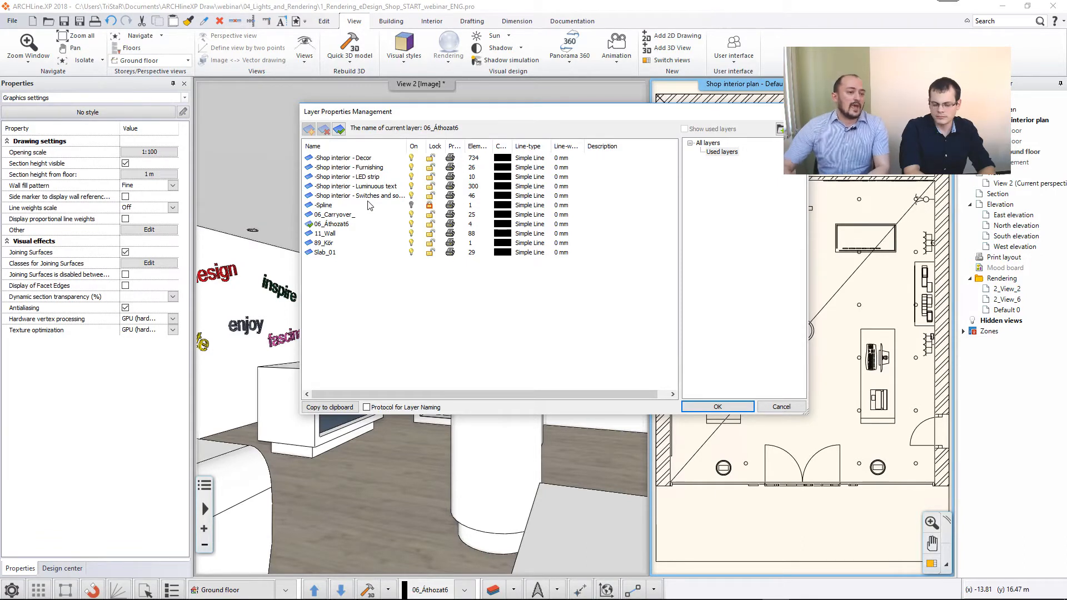
{"action": "left_click_drag", "start_coordinate": [452, 112], "coordinate": [587, 132]}
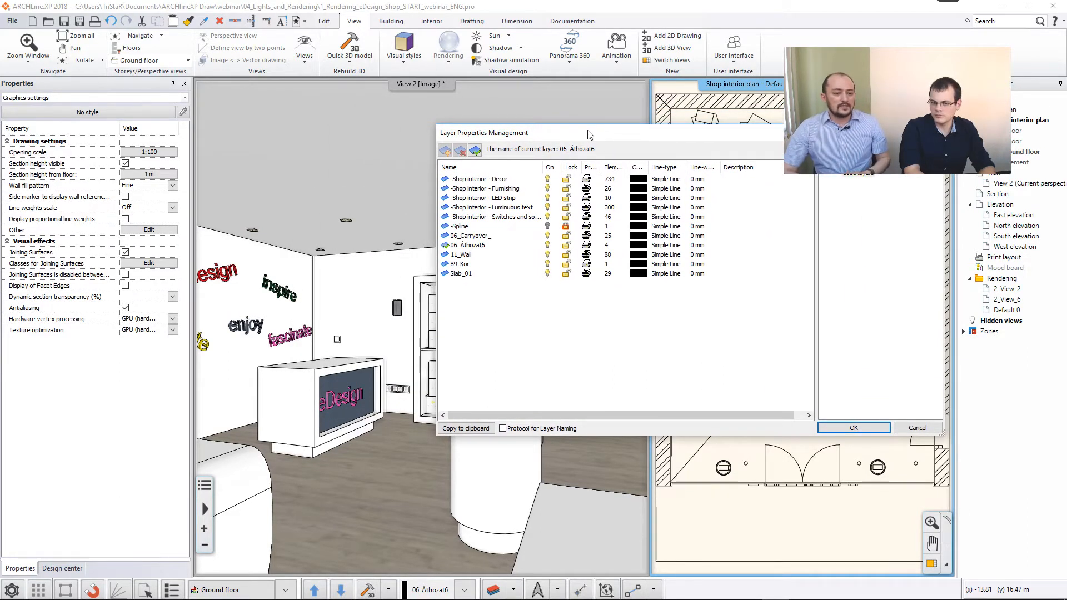
{"action": "left_click", "coordinate": [490, 189]}
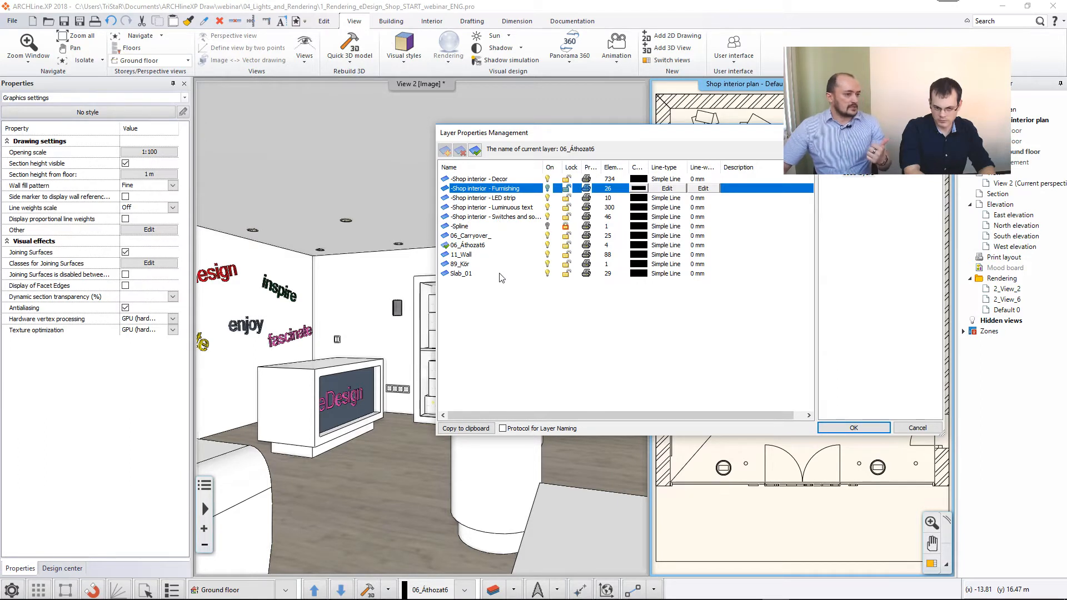
{"action": "left_click", "coordinate": [509, 197]}
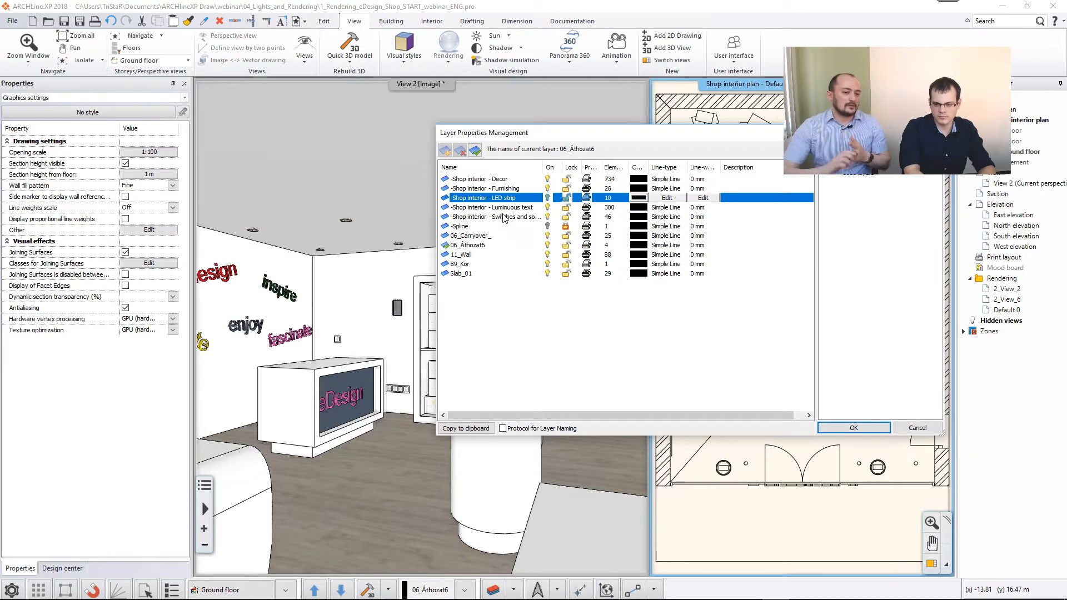
{"action": "left_click", "coordinate": [508, 181]}
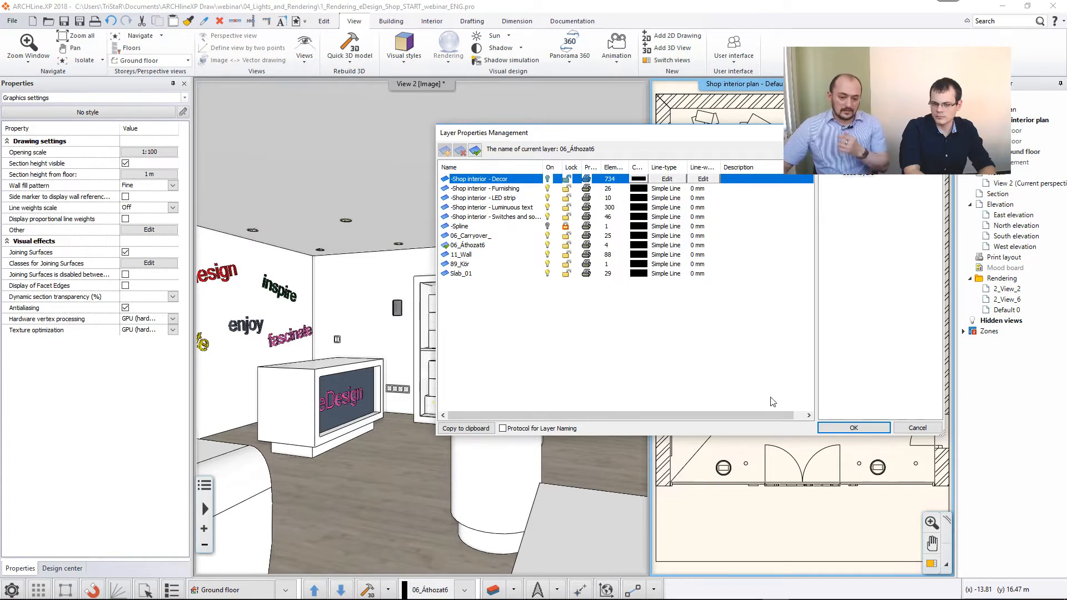
{"action": "left_click", "coordinate": [843, 429]}
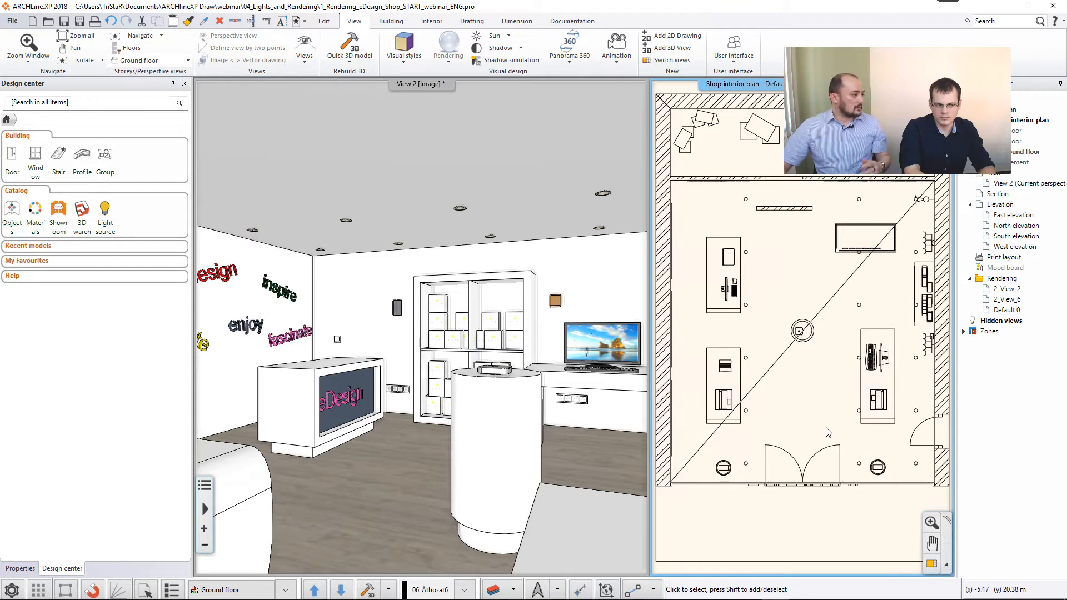
Select the LED lighting of the reception desk on the plan to check its assigned layer, and deselect it
{"action": "left_click", "coordinate": [839, 236]}
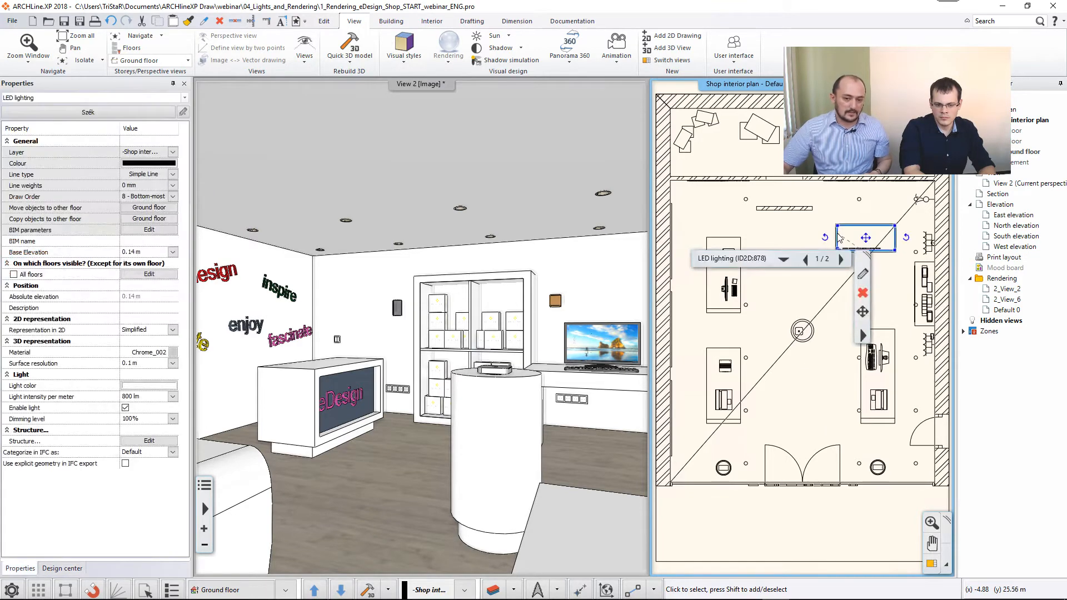
{"action": "left_click", "coordinate": [173, 155]}
{"action": "left_click", "coordinate": [456, 269]}
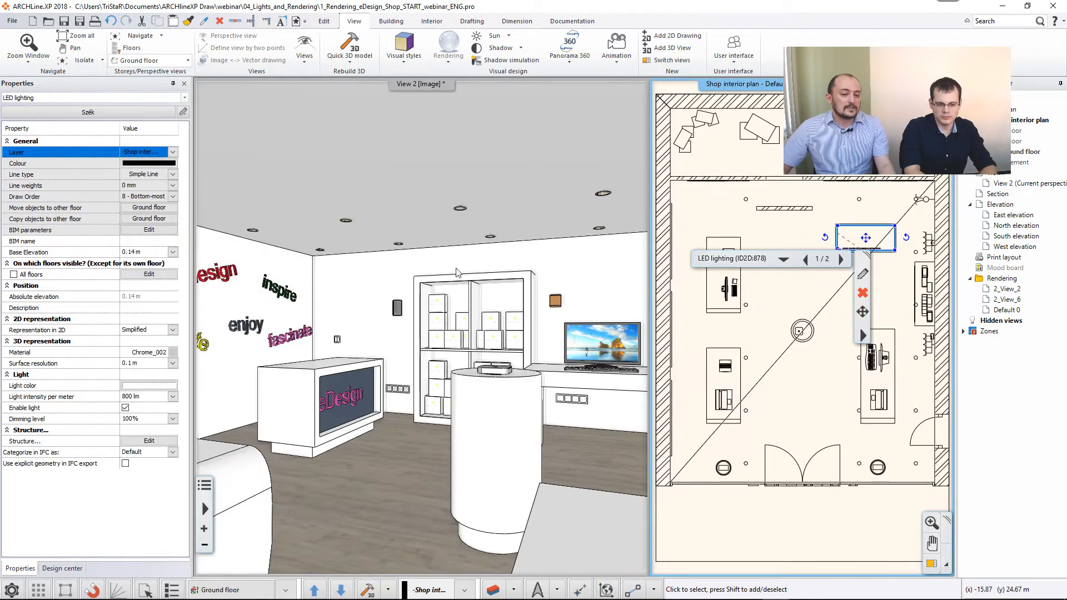
{"action": "key", "text": "Escape"}
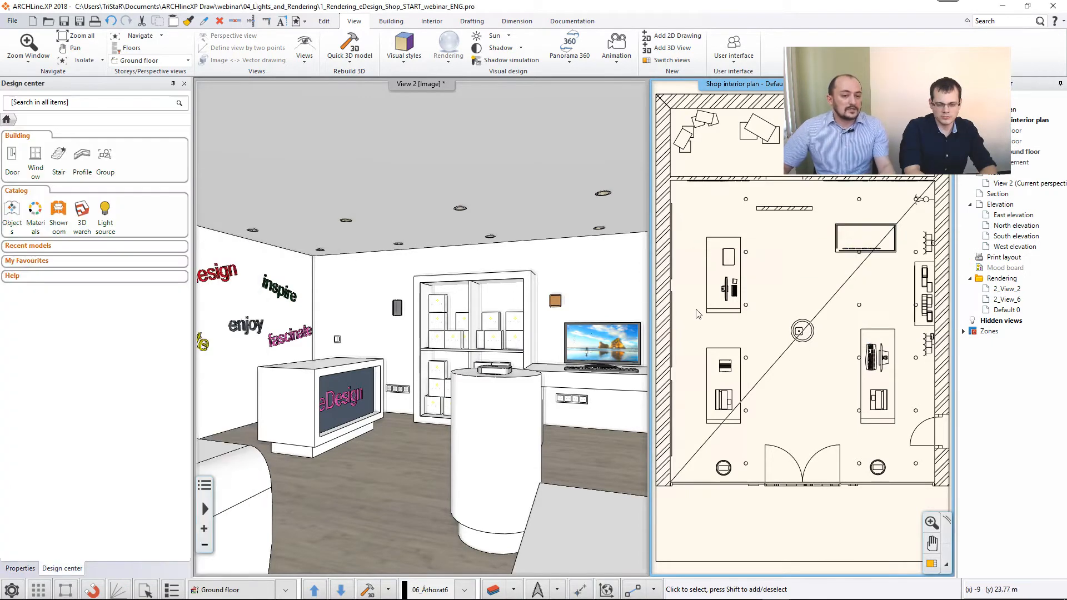
Hide the Shop interior Decor, Furnishing, LED strip, Luminous text, and Switches and sockets layers with Layer Walk, and rebuild the 3D model
{"action": "left_click", "coordinate": [512, 590]}
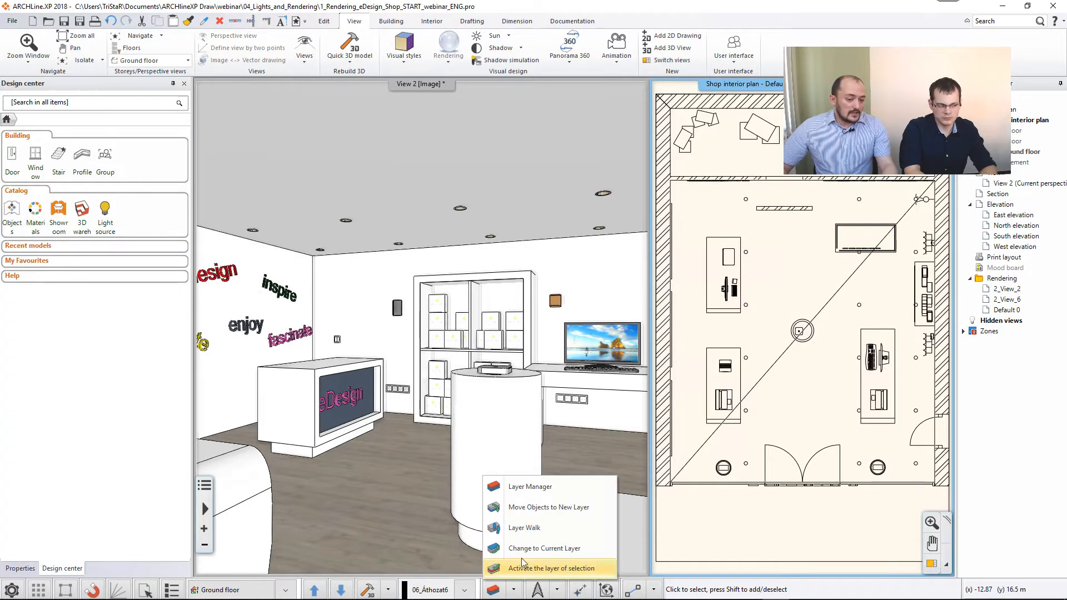
{"action": "left_click", "coordinate": [528, 529]}
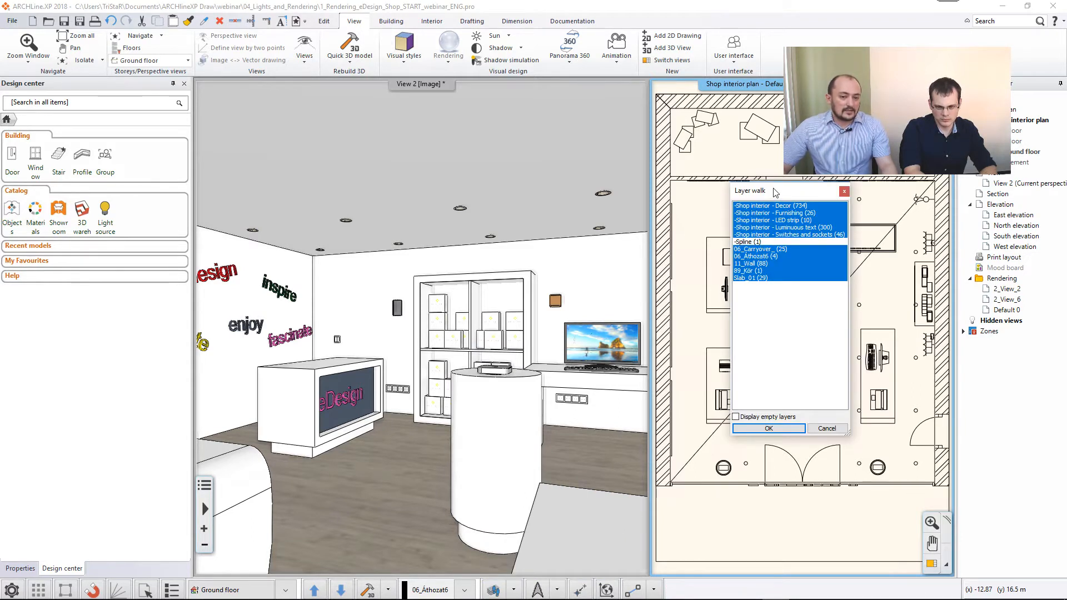
{"action": "left_click_drag", "start_coordinate": [775, 192], "coordinate": [492, 188]}
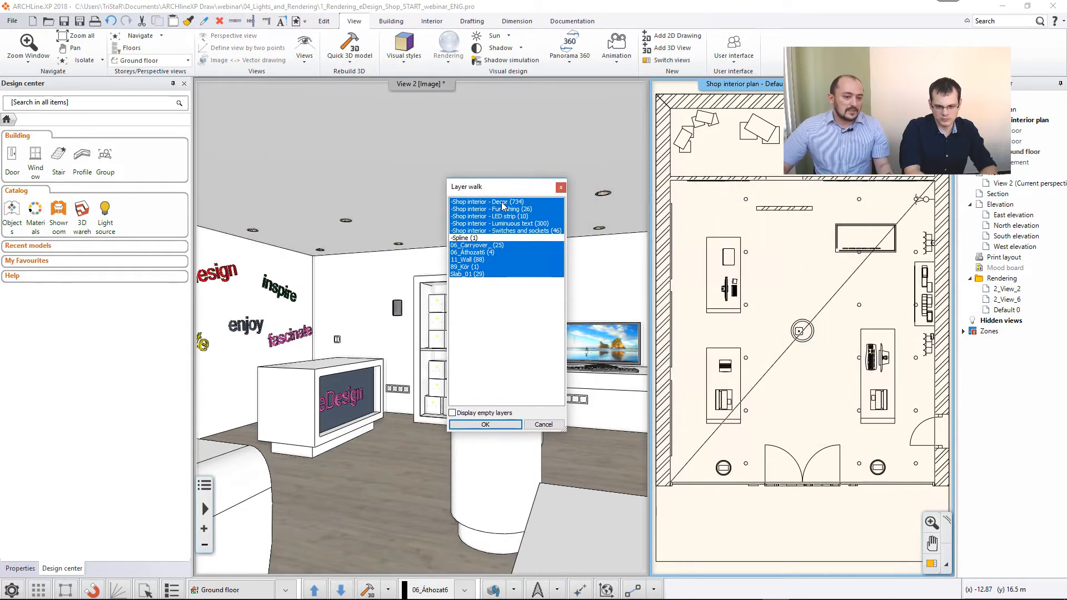
{"action": "left_click", "coordinate": [502, 202]}
{"action": "left_click", "coordinate": [503, 209]}
{"action": "left_click", "coordinate": [505, 216]}
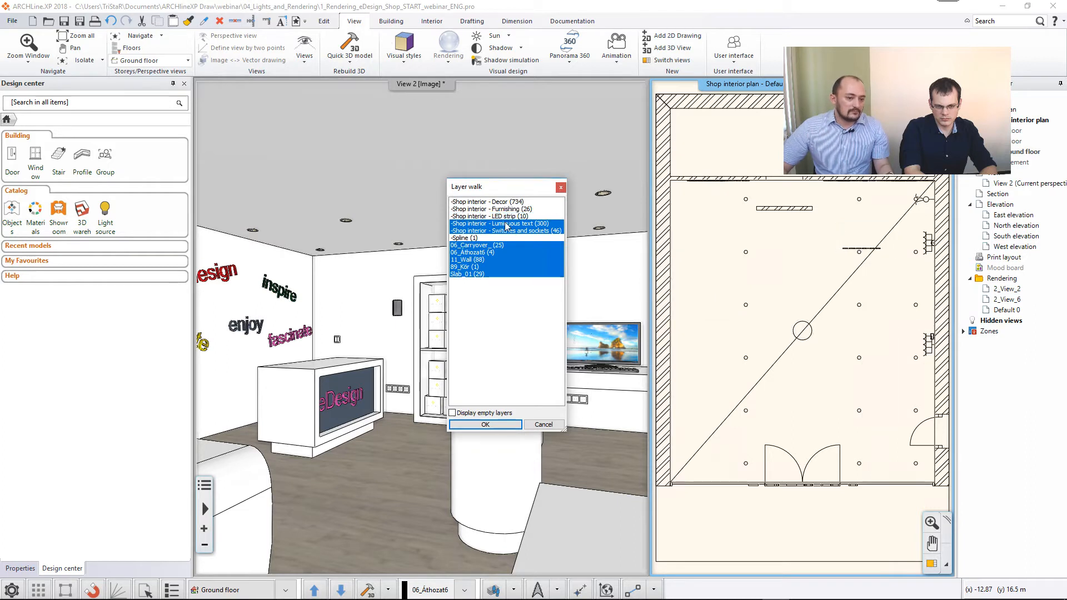
{"action": "left_click", "coordinate": [506, 224]}
{"action": "left_click", "coordinate": [505, 231]}
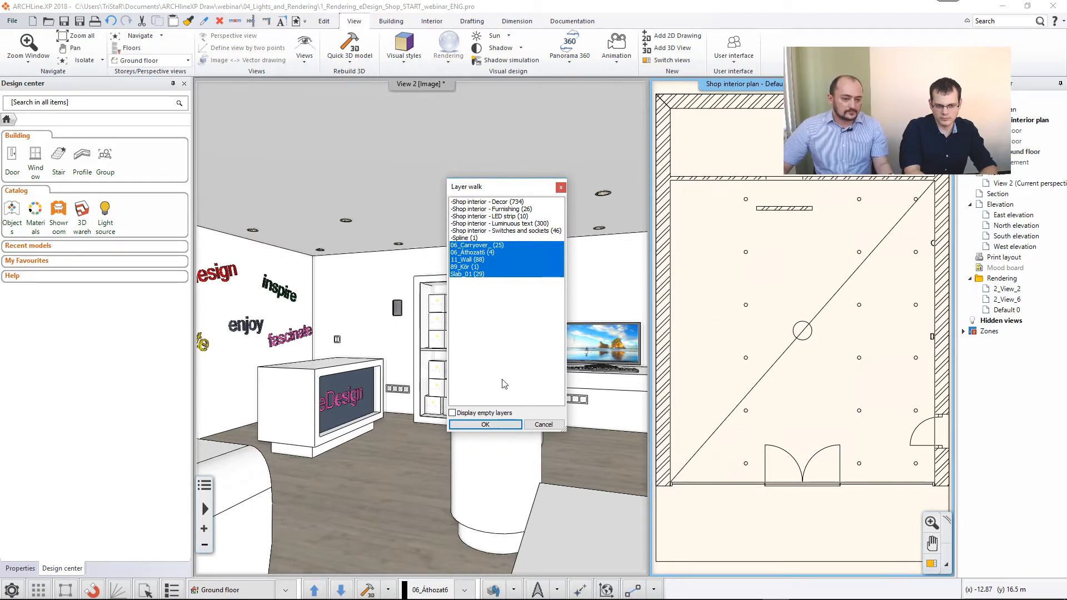
{"action": "left_click", "coordinate": [483, 425]}
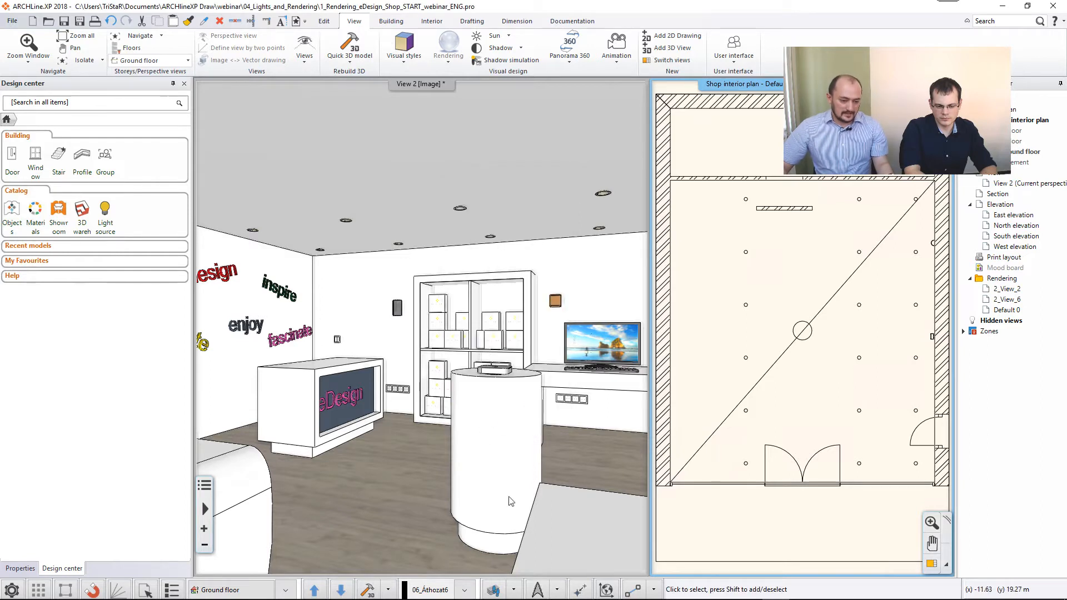
{"action": "left_click", "coordinate": [368, 592]}
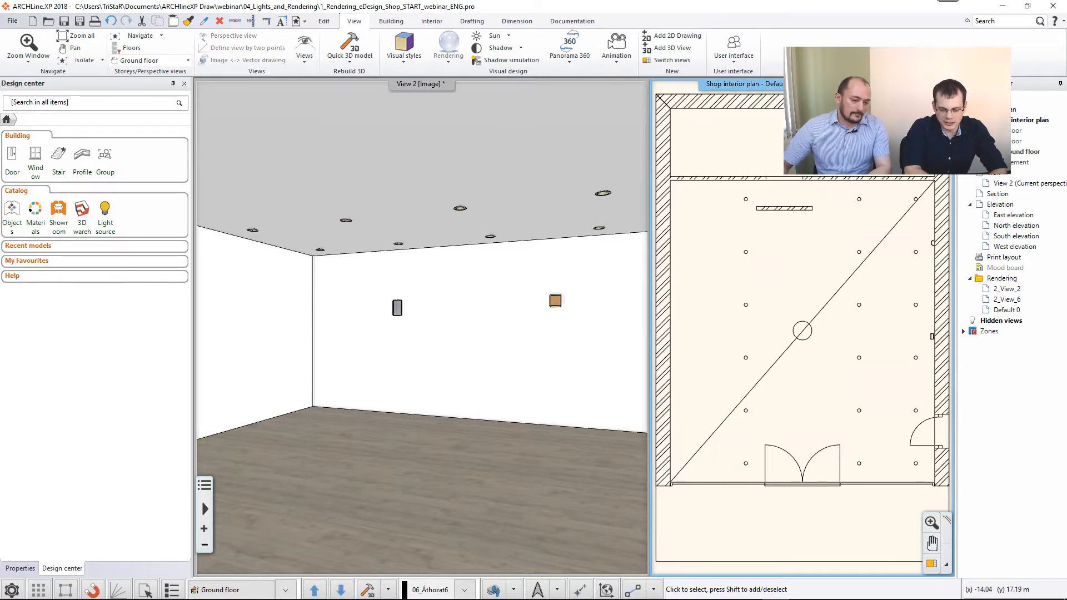
Review the real-time render of 2_View_2, and return to the perspective view maximized
{"action": "left_click", "coordinate": [800, 593]}
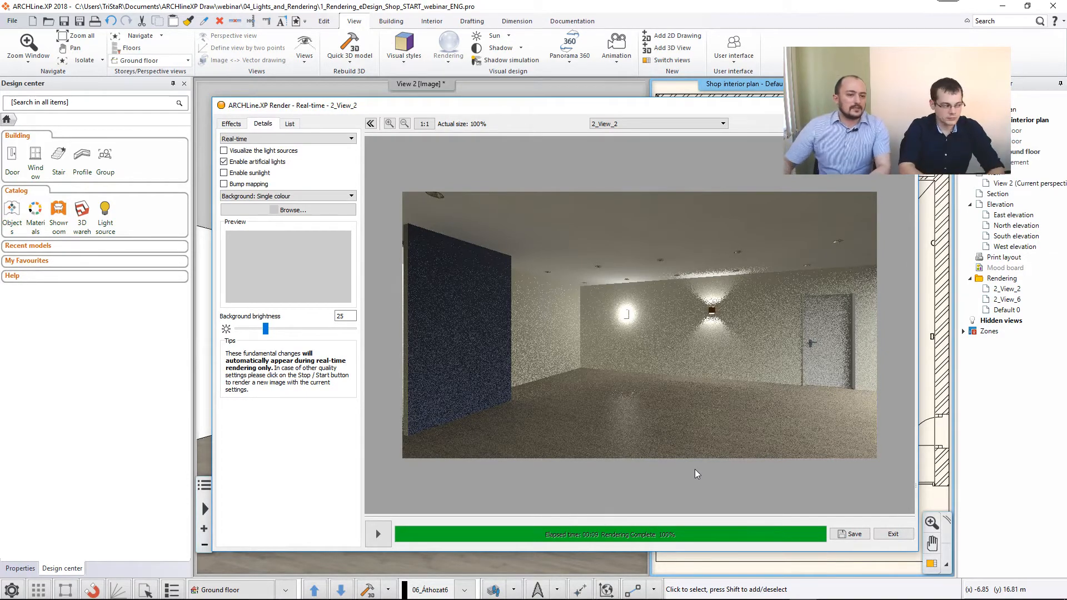
{"action": "left_click", "coordinate": [542, 93]}
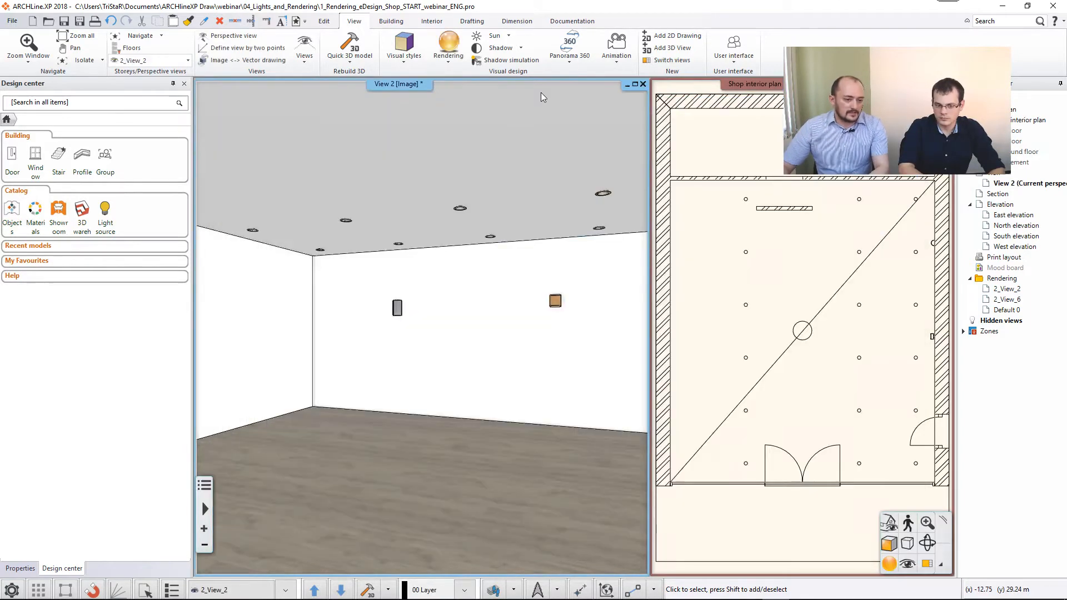
{"action": "left_click", "coordinate": [635, 84]}
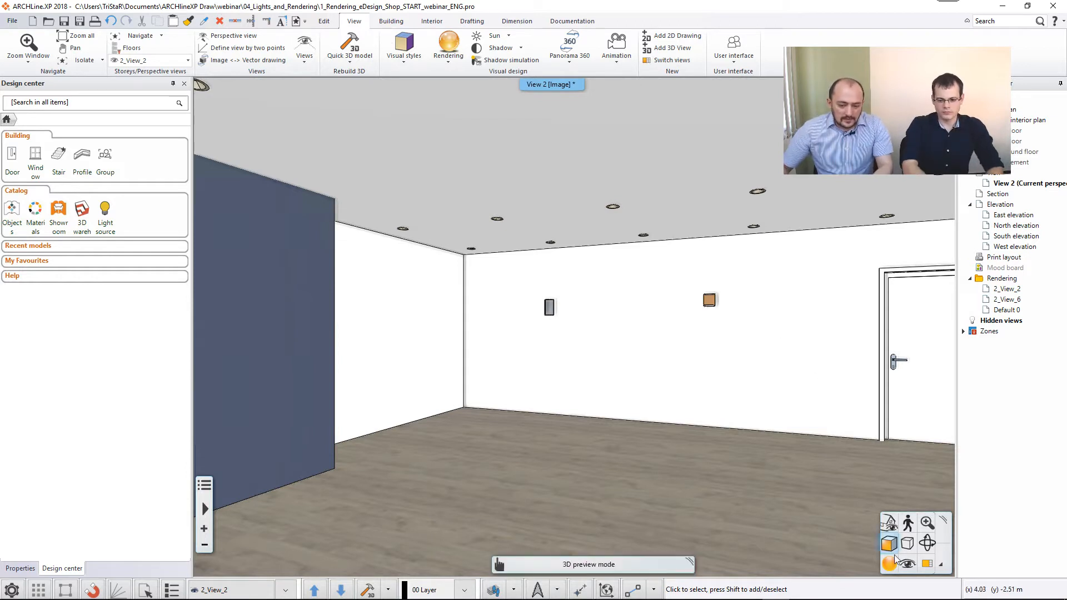
Examine the camera height, target height and viewing angle in the perspective view's settings
{"action": "left_click", "coordinate": [909, 564]}
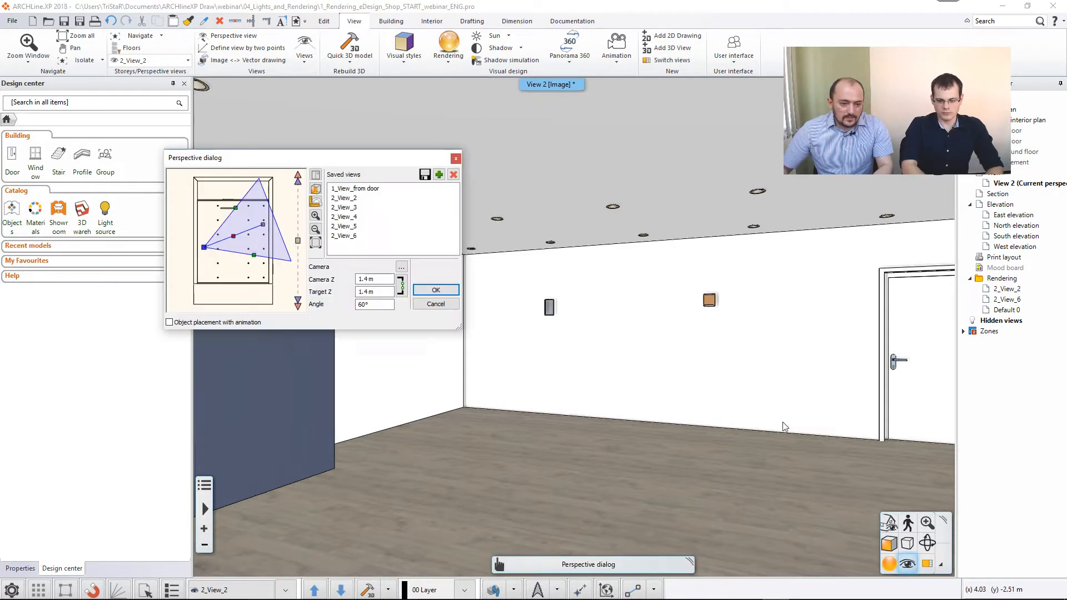
{"action": "left_click", "coordinate": [375, 292]}
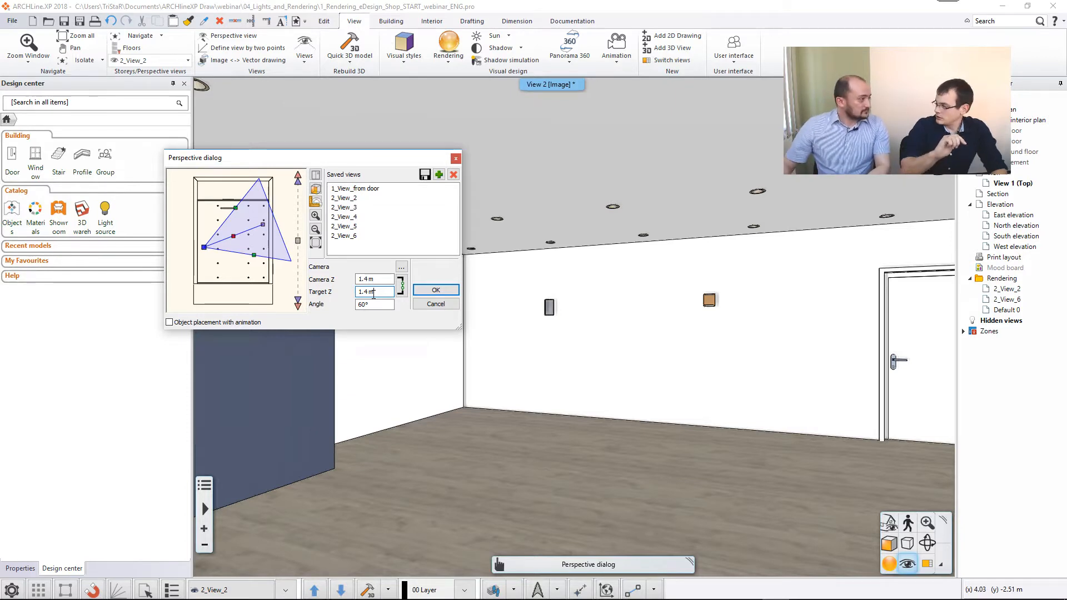
{"action": "left_click", "coordinate": [437, 304]}
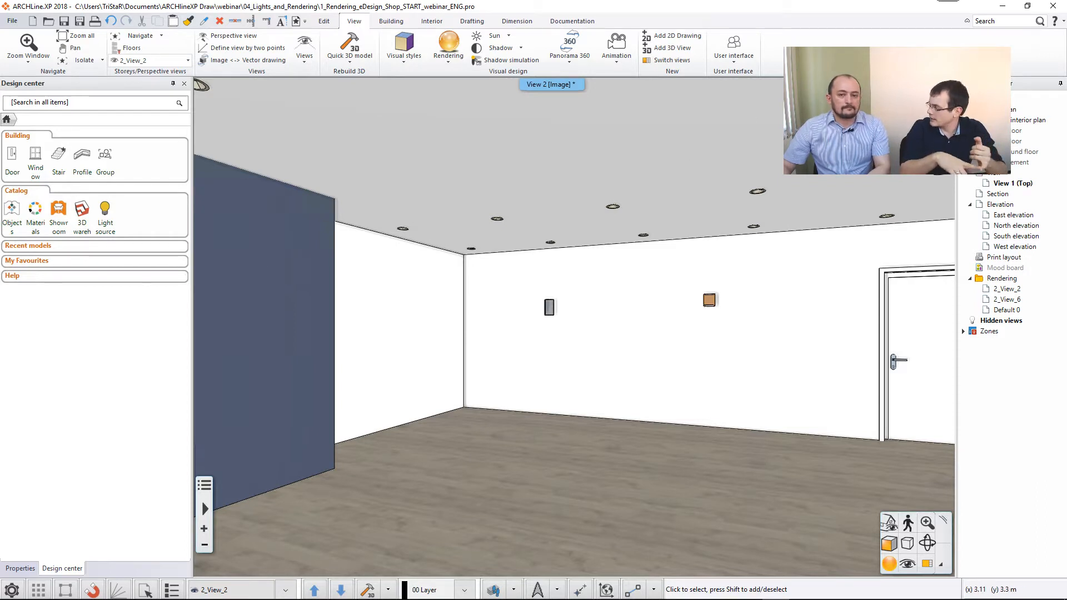
Collapse the Project navigator and Design center panels, and toggle the render frame on and off to check the framing
{"action": "left_click", "coordinate": [1060, 83]}
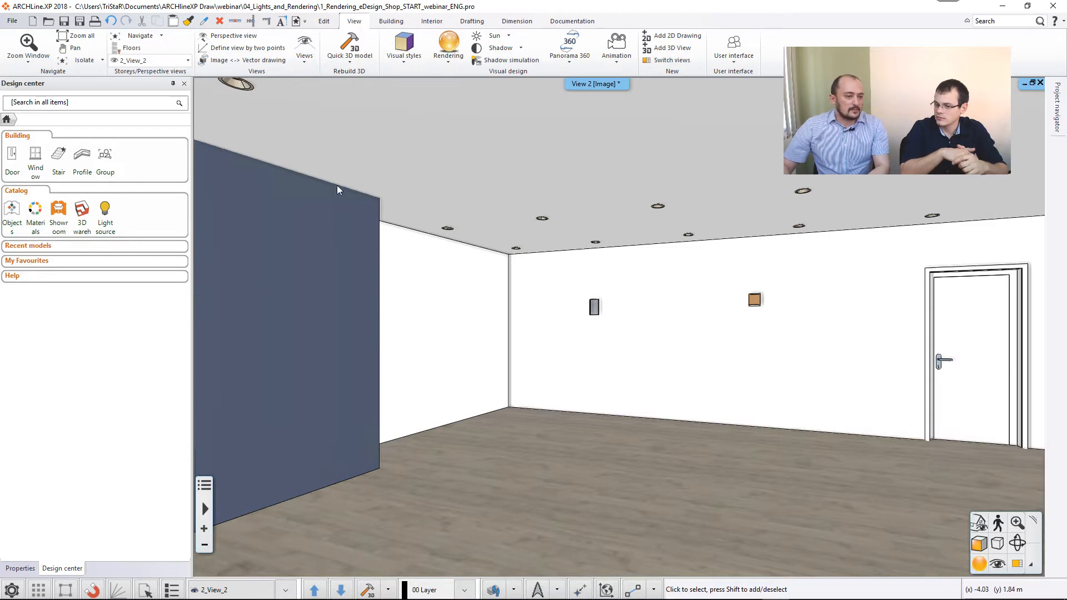
{"action": "left_click", "coordinate": [172, 85]}
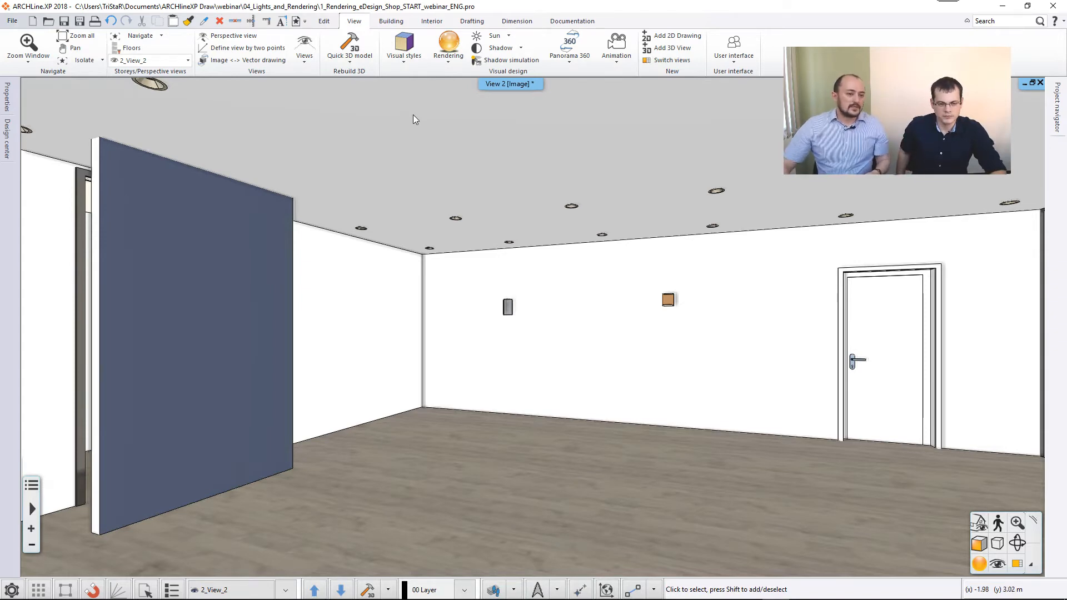
{"action": "left_click", "coordinate": [452, 65]}
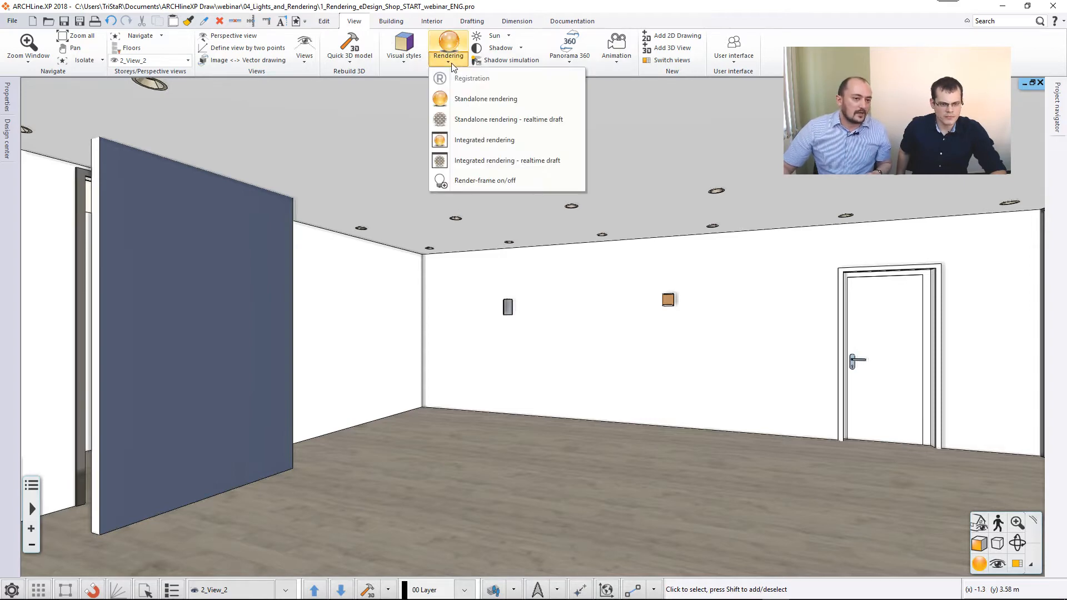
{"action": "left_click", "coordinate": [512, 184]}
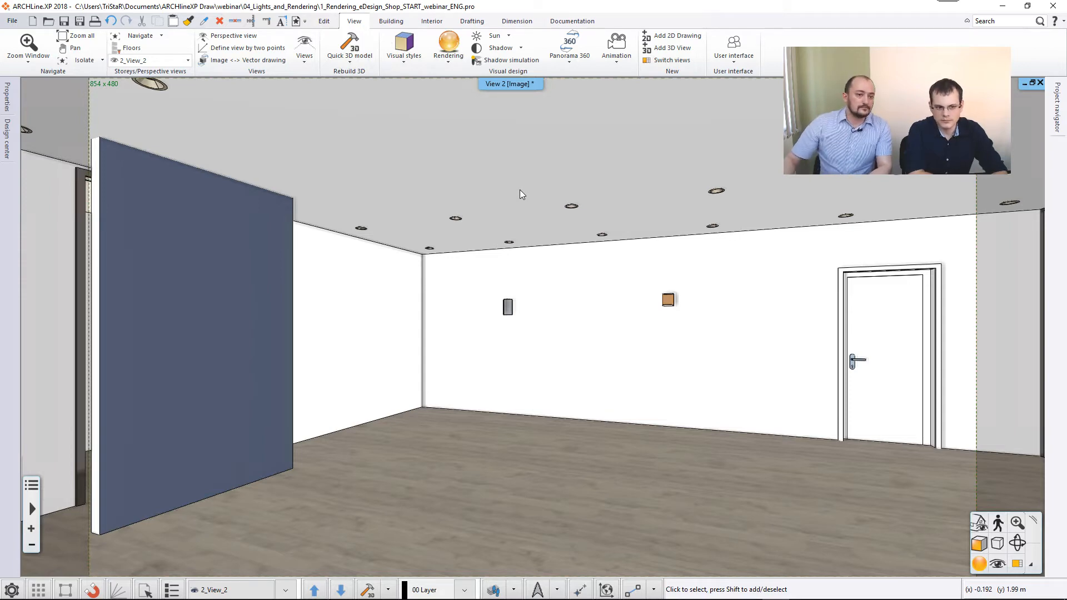
{"action": "left_click", "coordinate": [447, 66]}
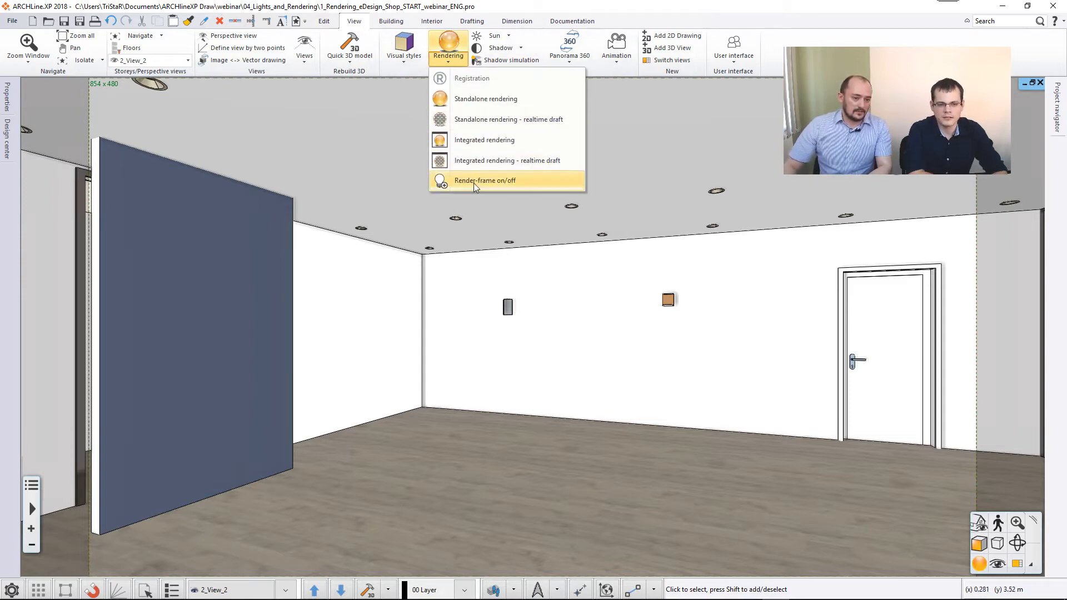
{"action": "left_click", "coordinate": [474, 184]}
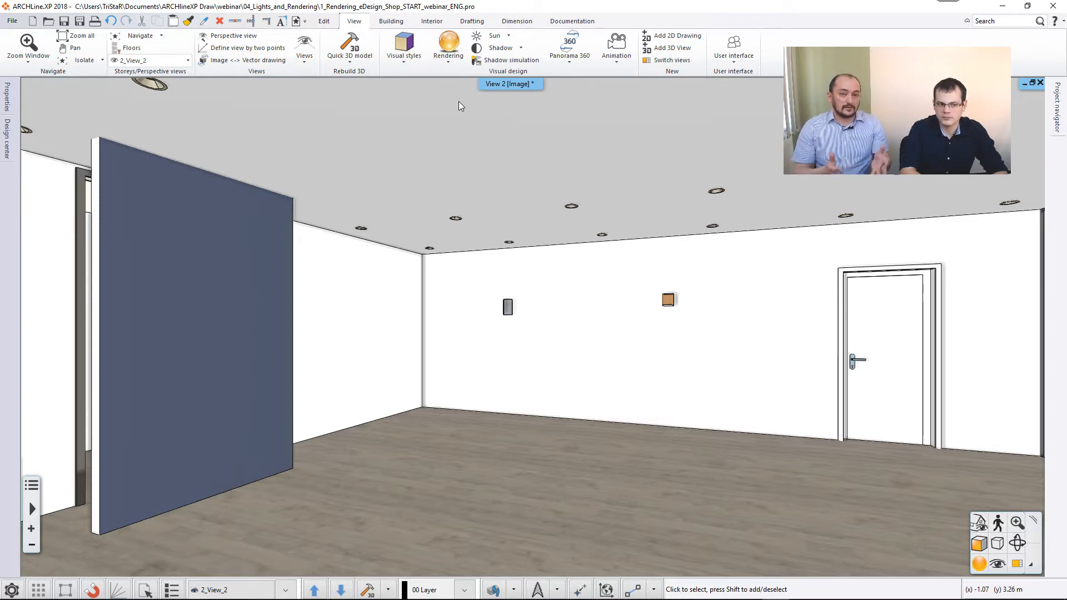
Search the 3D Warehouse for "concrete lamp"
{"action": "left_click", "coordinate": [439, 23]}
{"action": "left_click", "coordinate": [196, 54]}
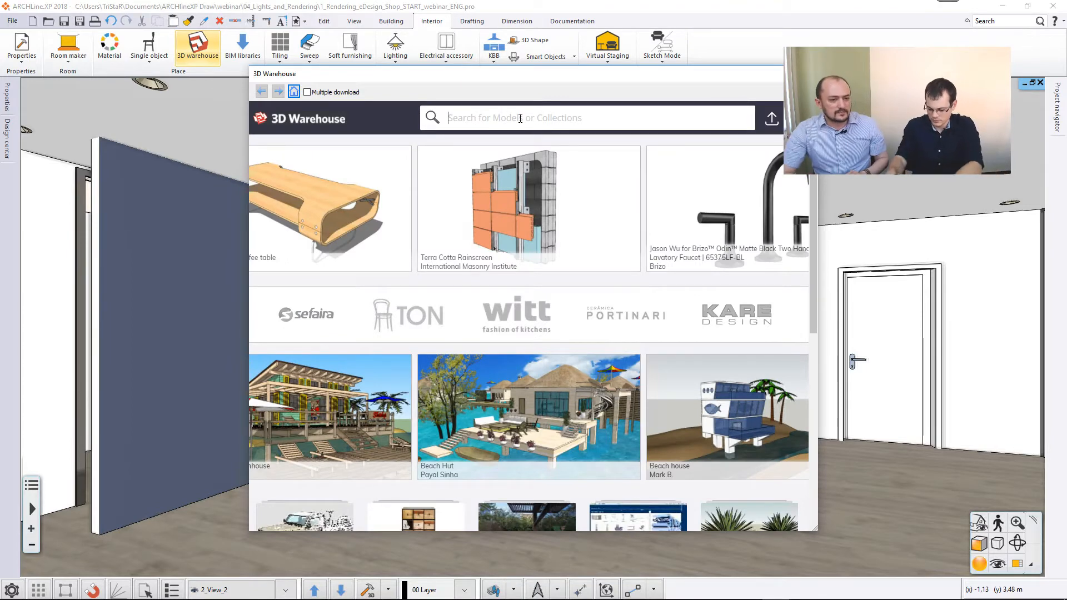
{"action": "type", "text": "conc"}
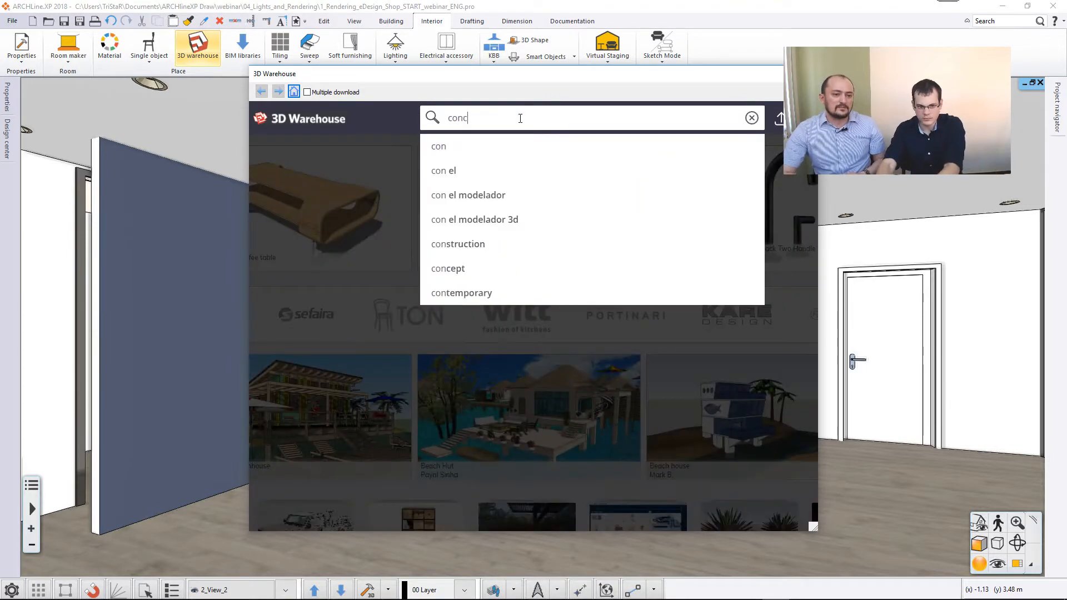
{"action": "type", "text": "rete lamp"}
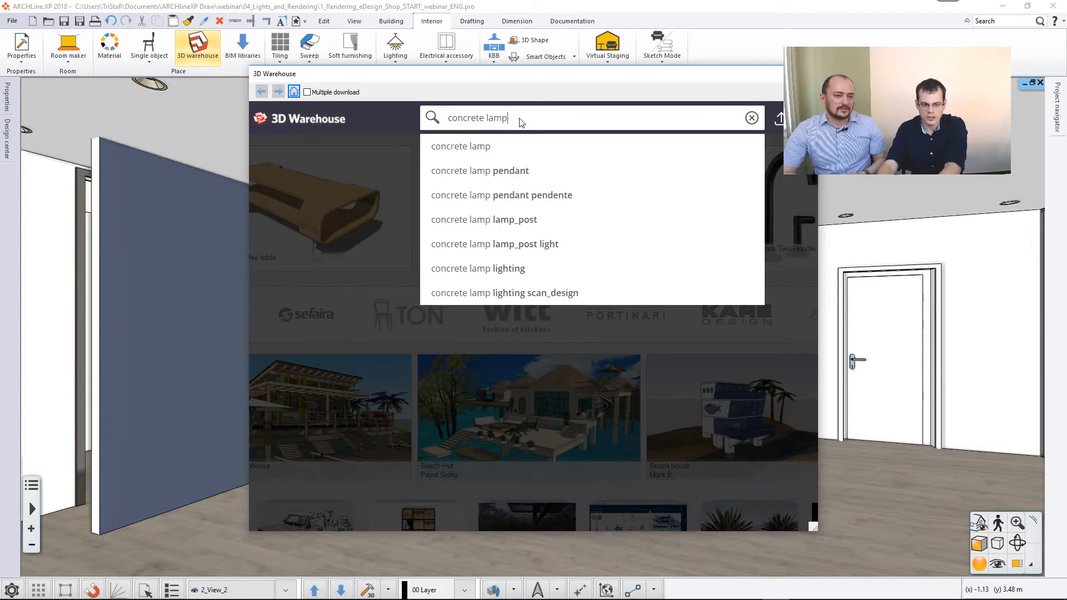
{"action": "key", "text": "Return"}
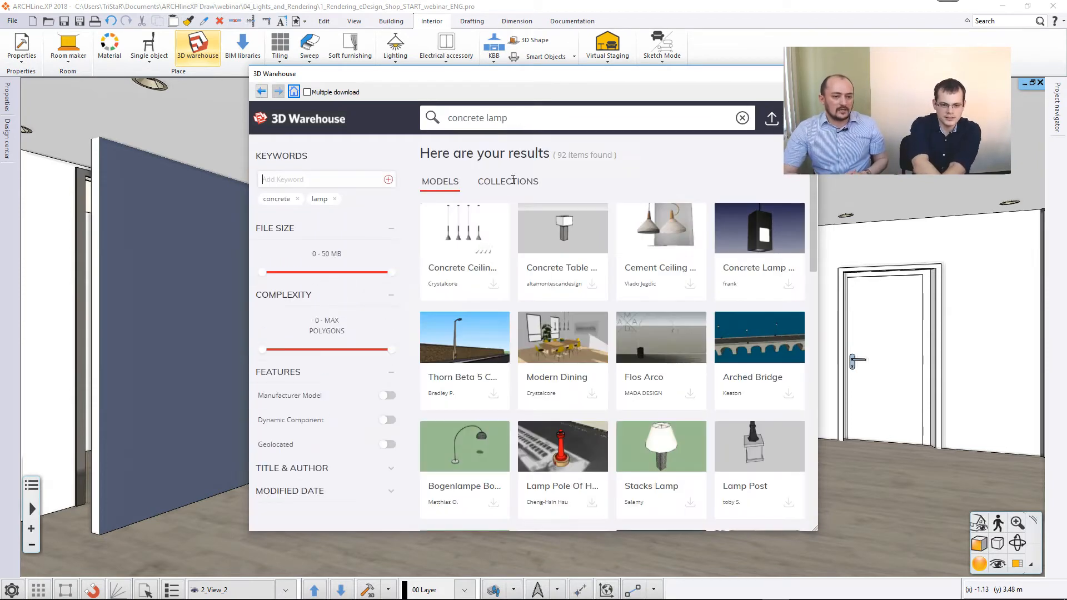
Download the Concrete ceiling lamp as a SketchUp 2018 model, overwriting the existing object, and place it on the floor near the room's far corner
{"action": "left_click", "coordinate": [455, 235]}
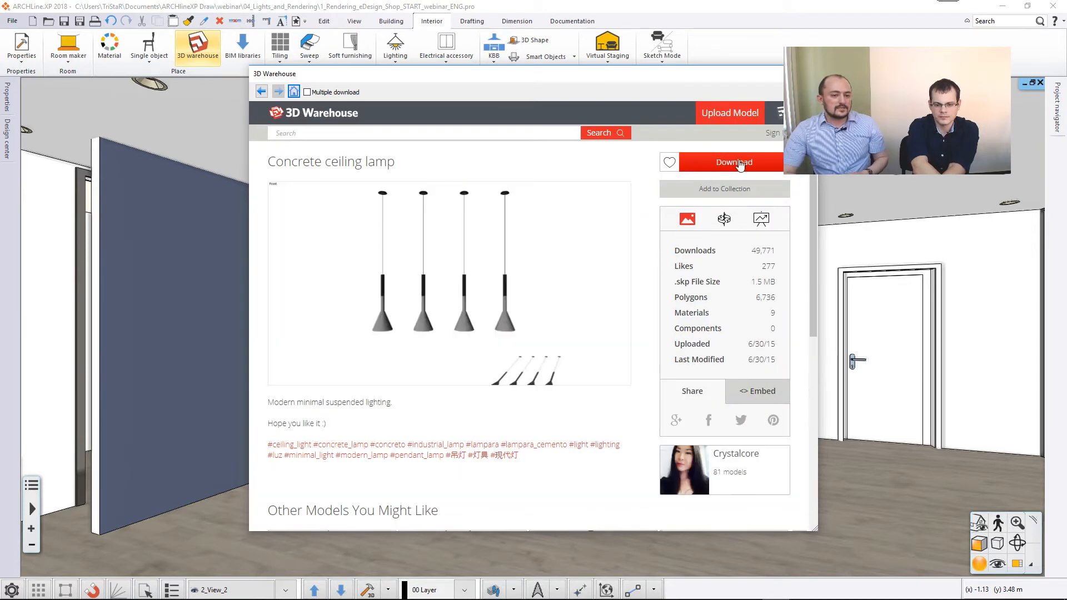
{"action": "left_click", "coordinate": [729, 167]}
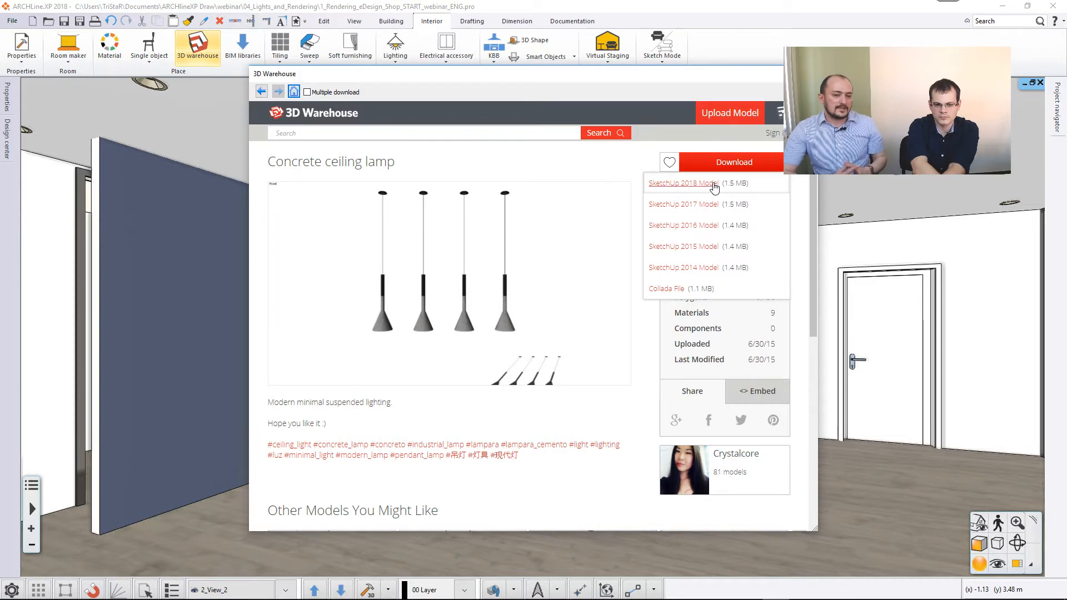
{"action": "left_click", "coordinate": [714, 185]}
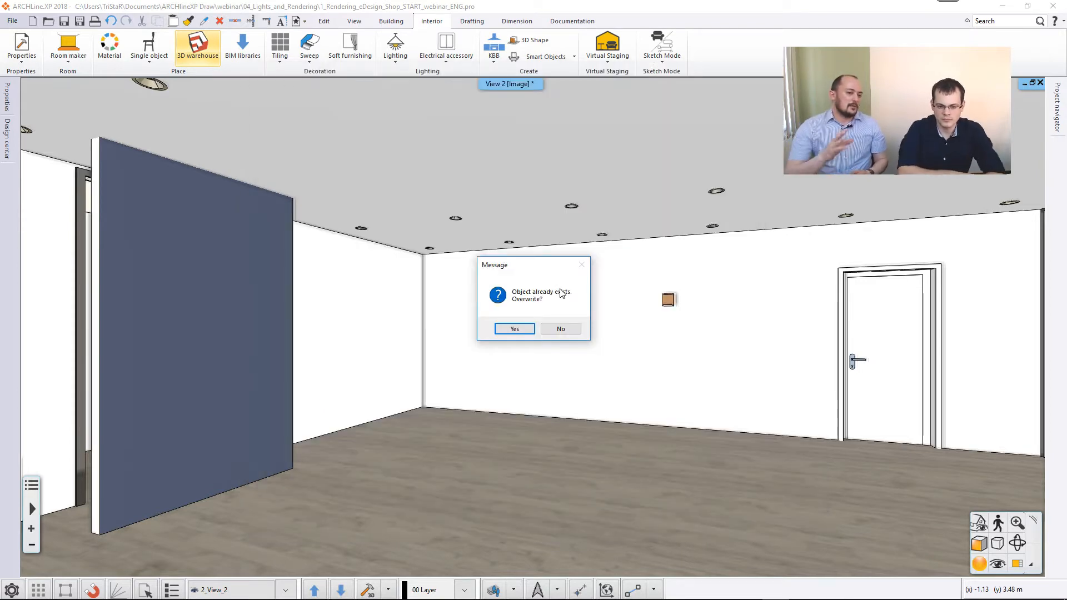
{"action": "left_click", "coordinate": [521, 331]}
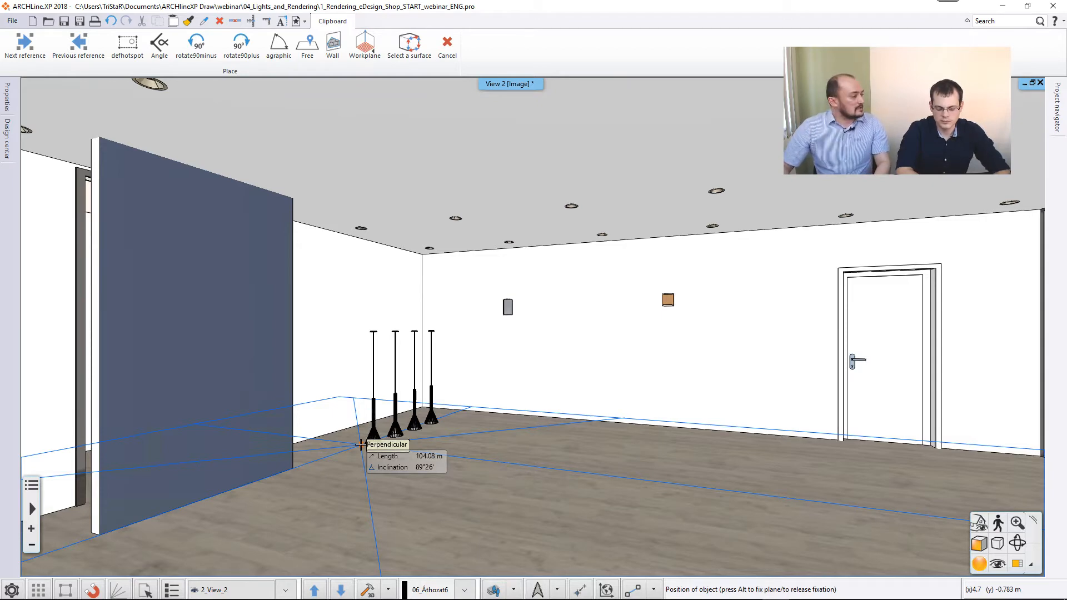
{"action": "left_click", "coordinate": [360, 446]}
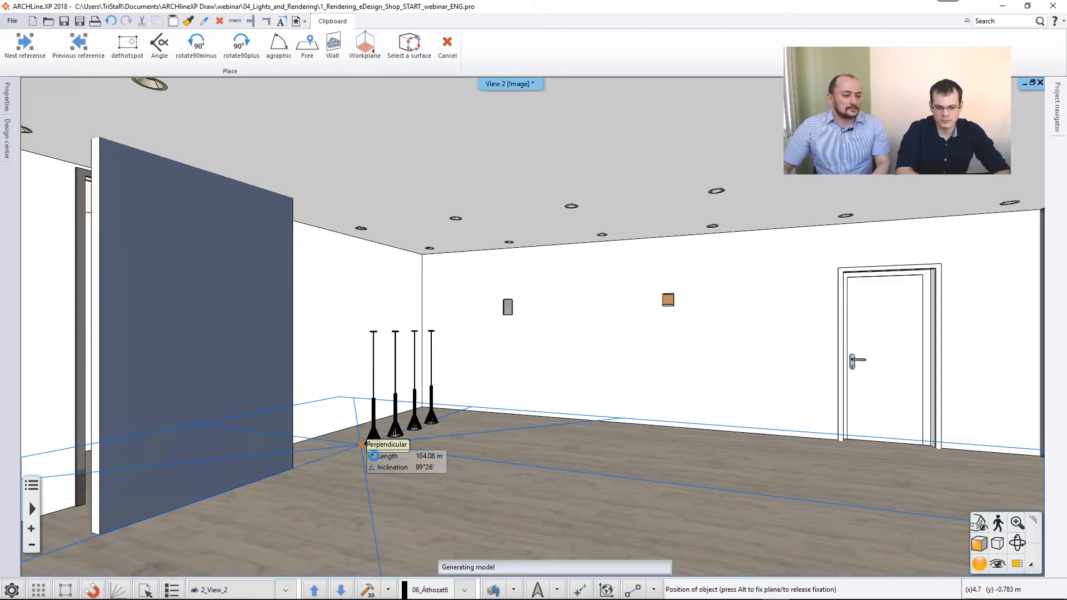
{"action": "key", "text": "Escape"}
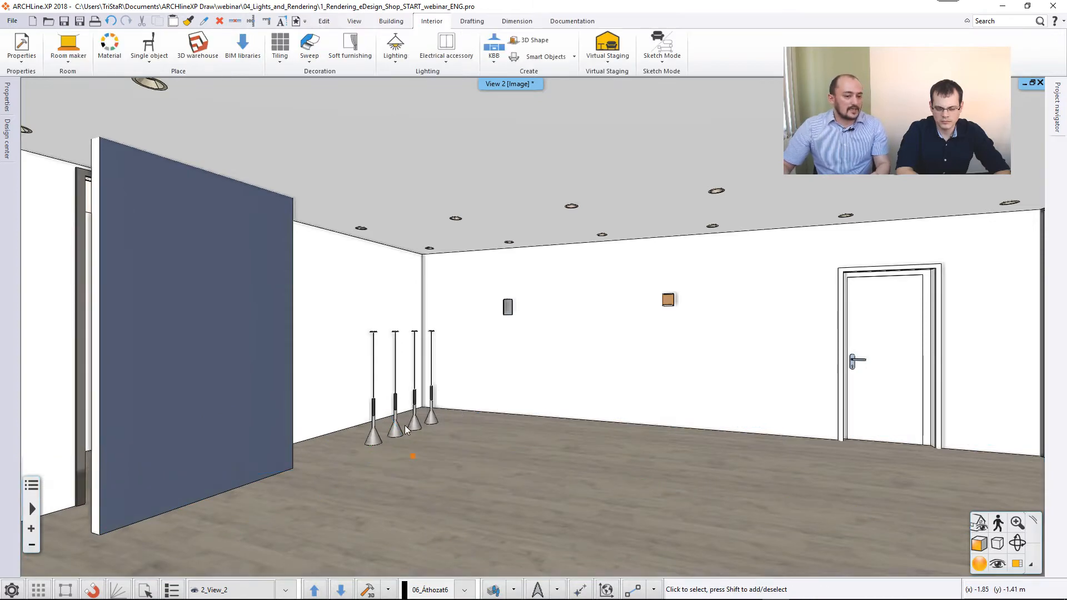
Examine the properties of the grey wall lamp and the concrete ceiling lamp to compare their light source settings
{"action": "double_click", "coordinate": [510, 310]}
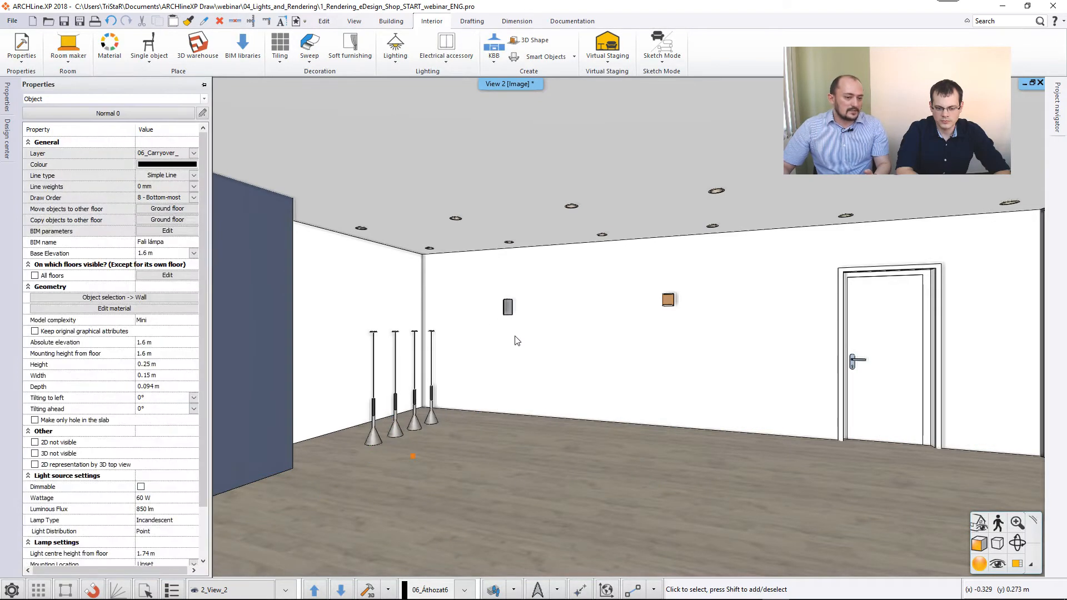
{"action": "left_click", "coordinate": [509, 309]}
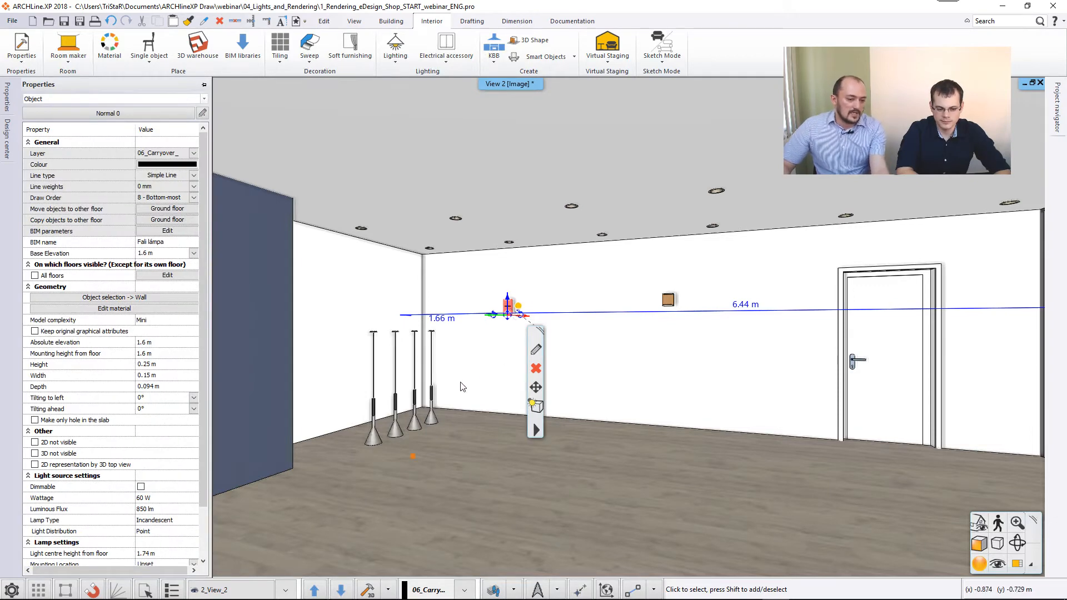
{"action": "left_click", "coordinate": [418, 431]}
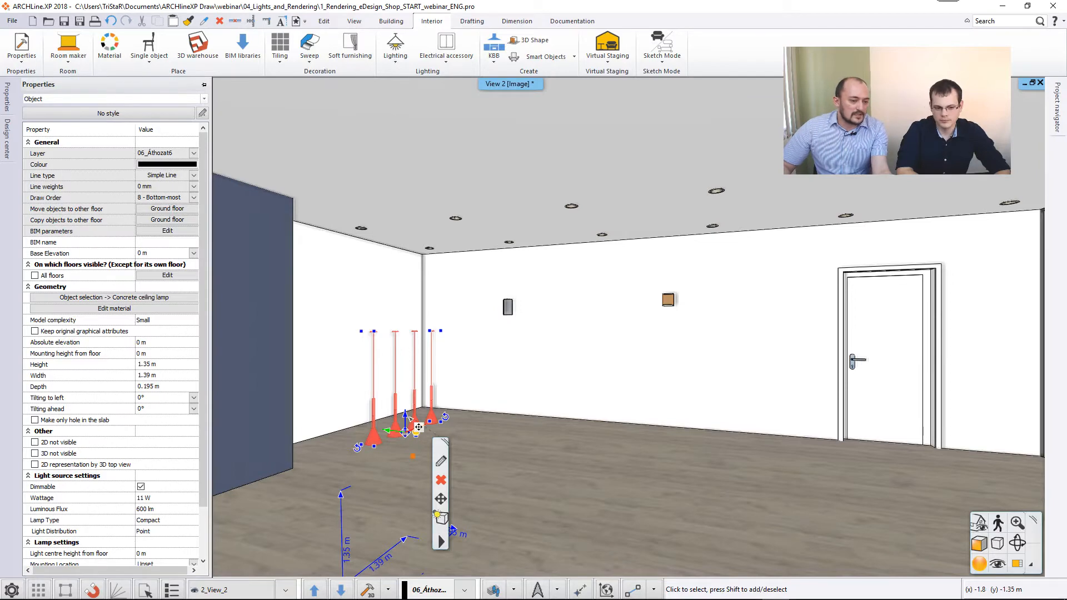
Raise the concrete ceiling lamp vertically by about 1.64 m, level with the wall lamps, and check its elevation and light source properties
{"action": "left_click", "coordinate": [405, 414]}
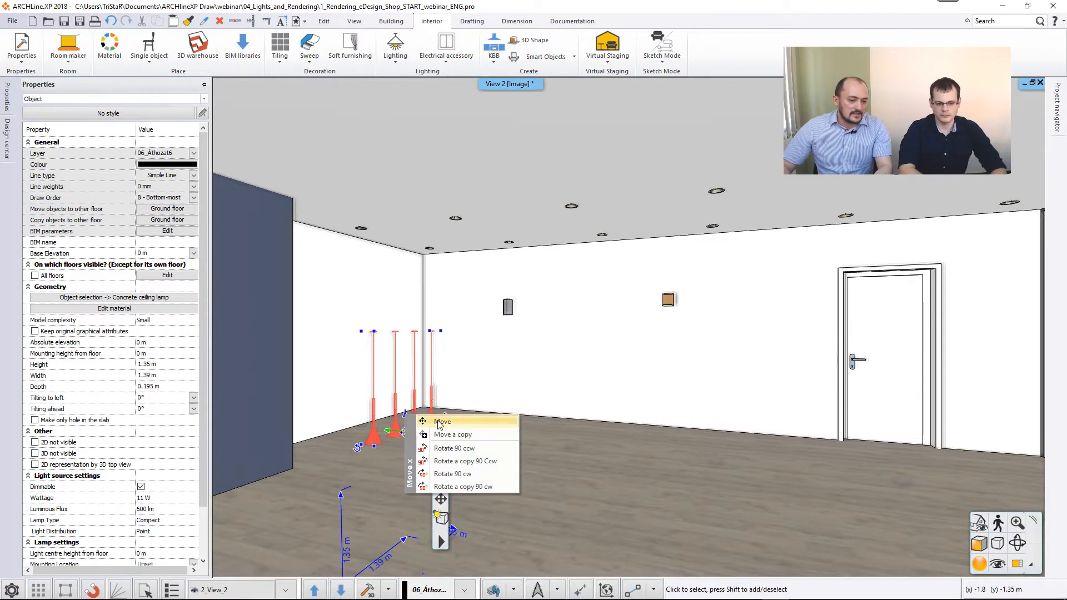
{"action": "left_click", "coordinate": [439, 423]}
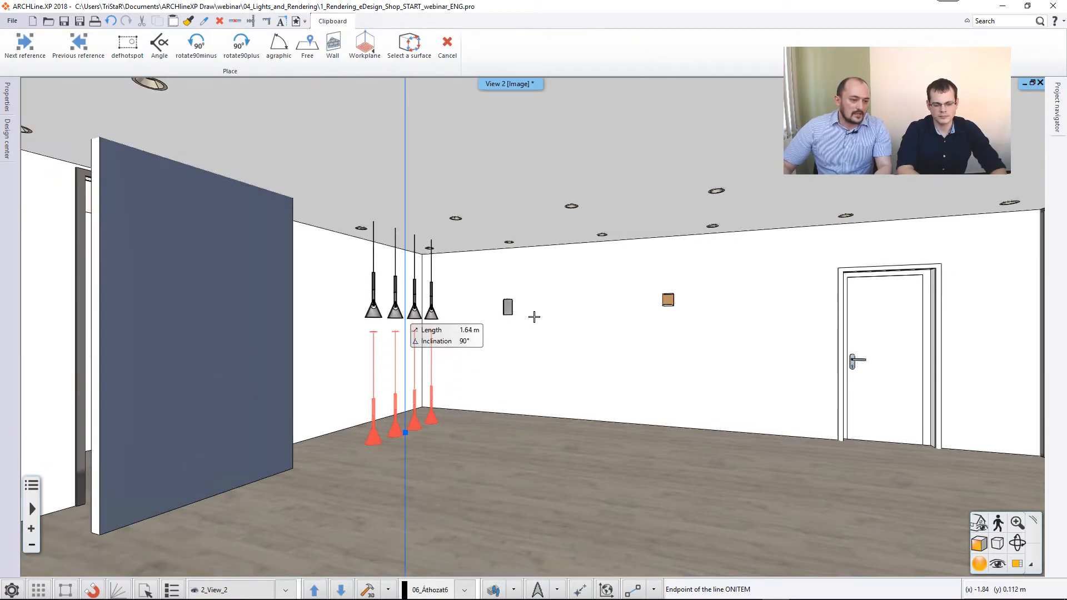
{"action": "left_click", "coordinate": [535, 309]}
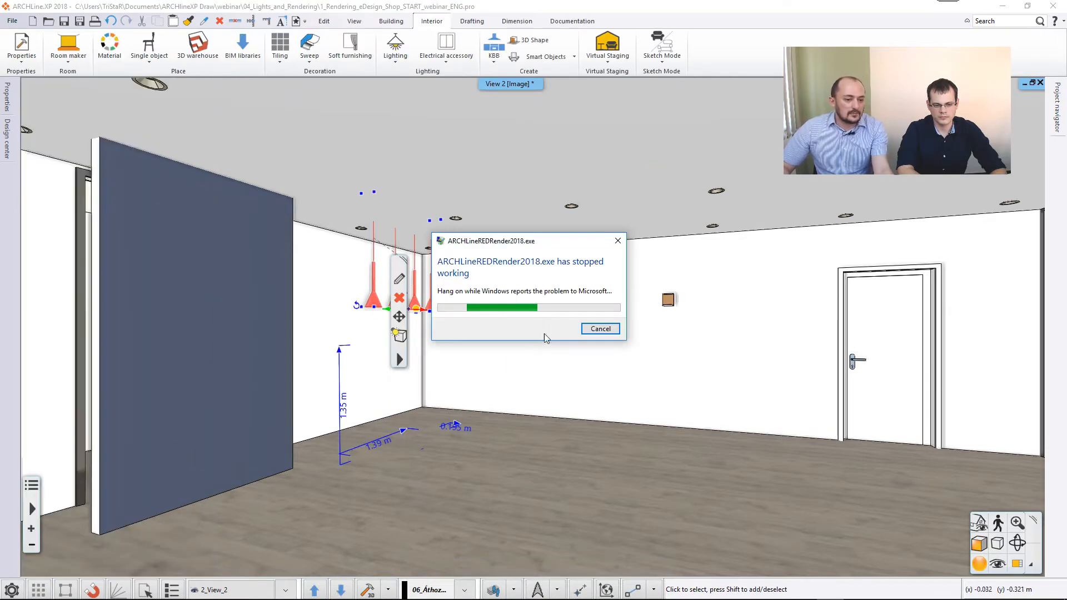
{"action": "left_click", "coordinate": [600, 328]}
{"action": "left_click", "coordinate": [452, 350]}
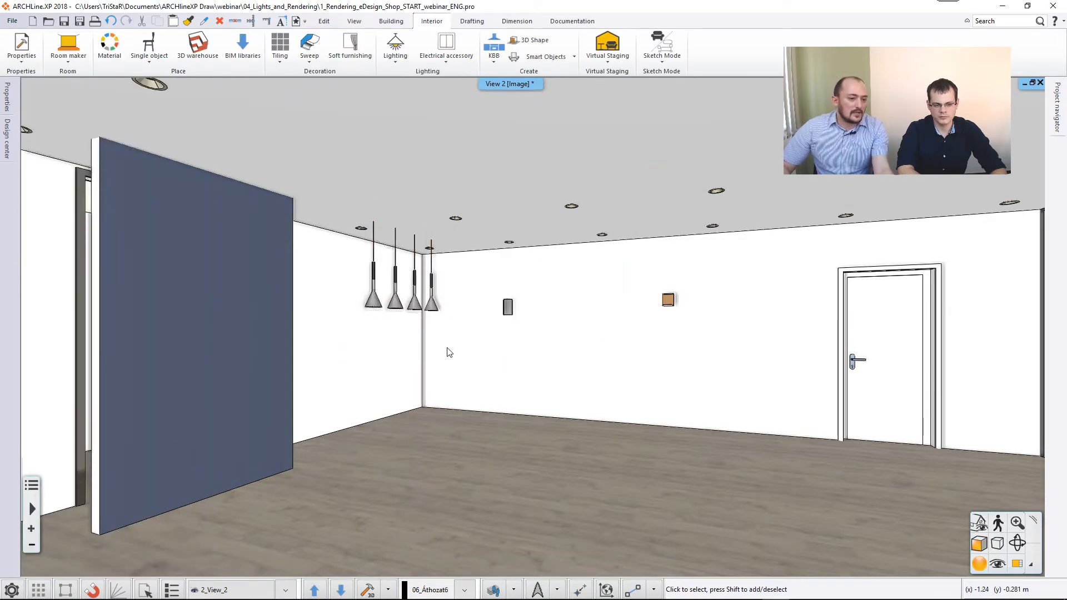
{"action": "double_click", "coordinate": [417, 314]}
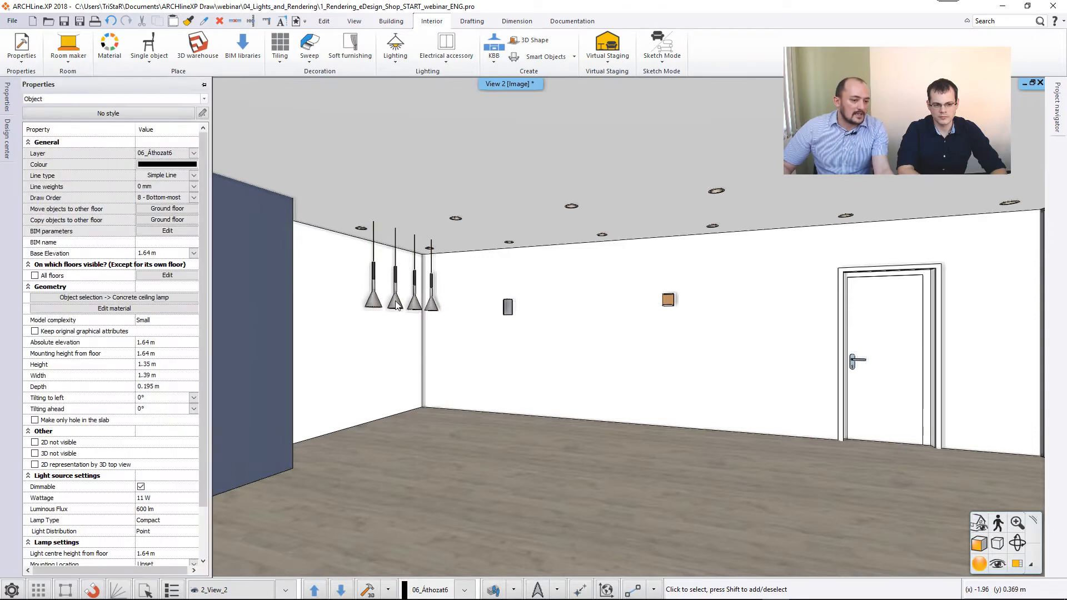
{"action": "left_click", "coordinate": [776, 483]}
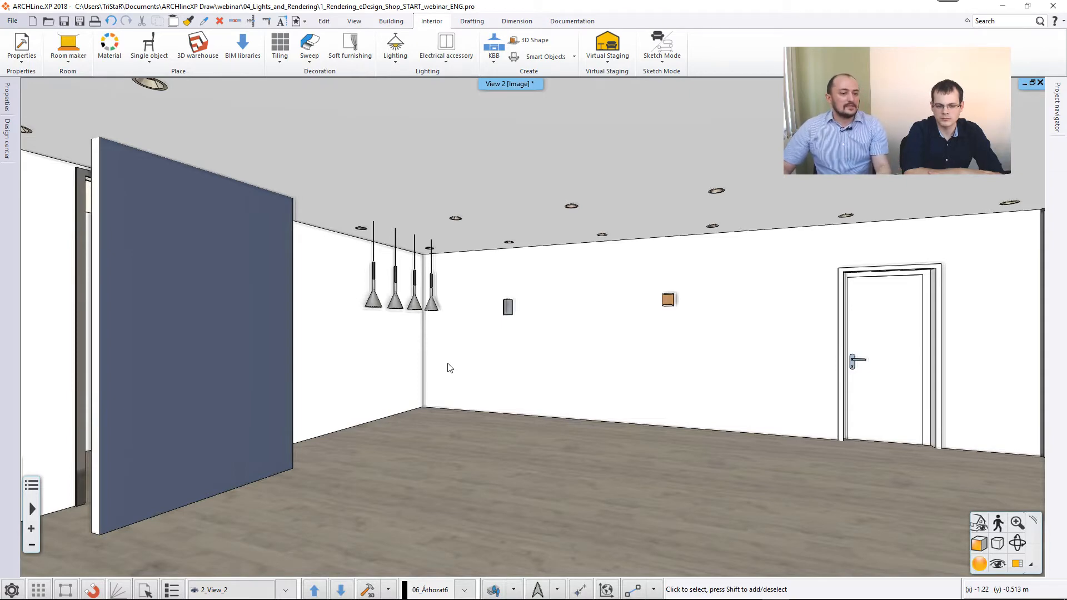
Edit the ceiling lamp's light sources and move the Compact 11W light beneath the first pendant, at about X 0.104 m, Z -0.013 m
{"action": "right_click", "coordinate": [415, 308]}
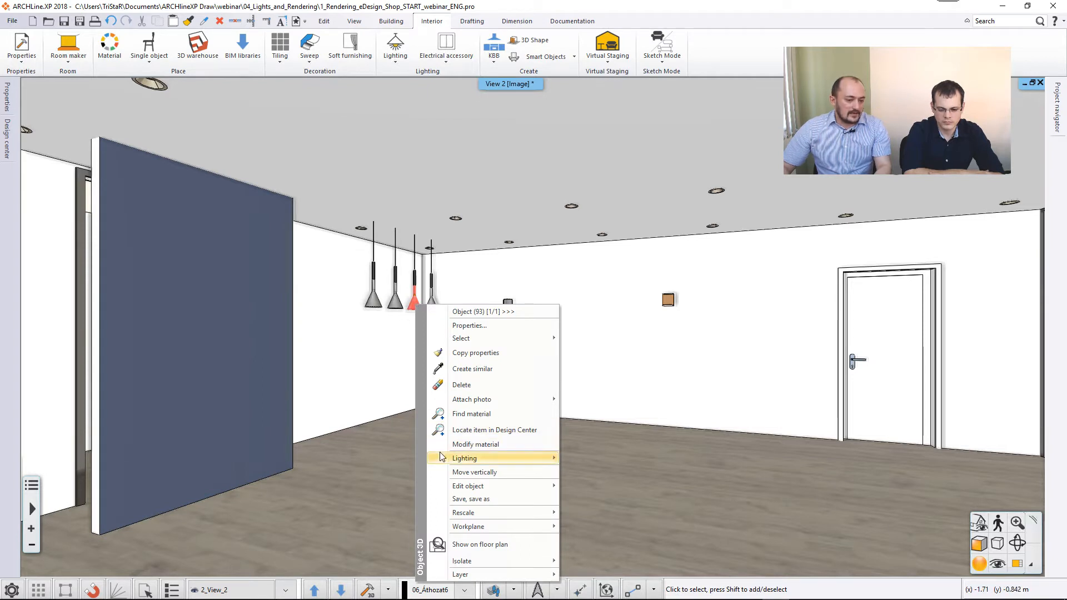
{"action": "mouse_move", "coordinate": [484, 462]}
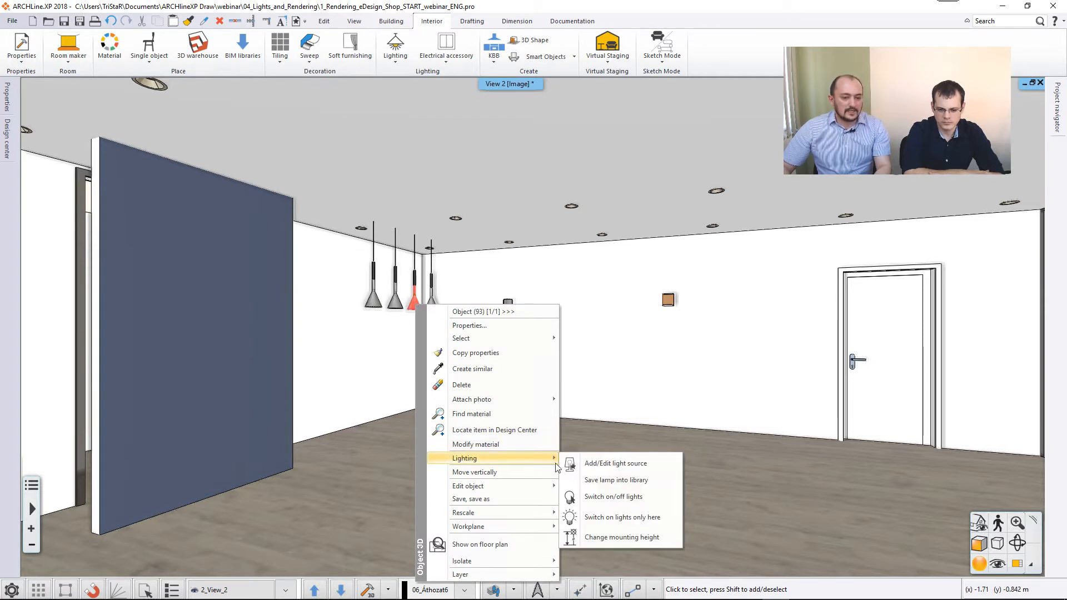
{"action": "left_click", "coordinate": [596, 468]}
{"action": "middle_click_drag", "start_coordinate": [509, 372], "coordinate": [513, 330]}
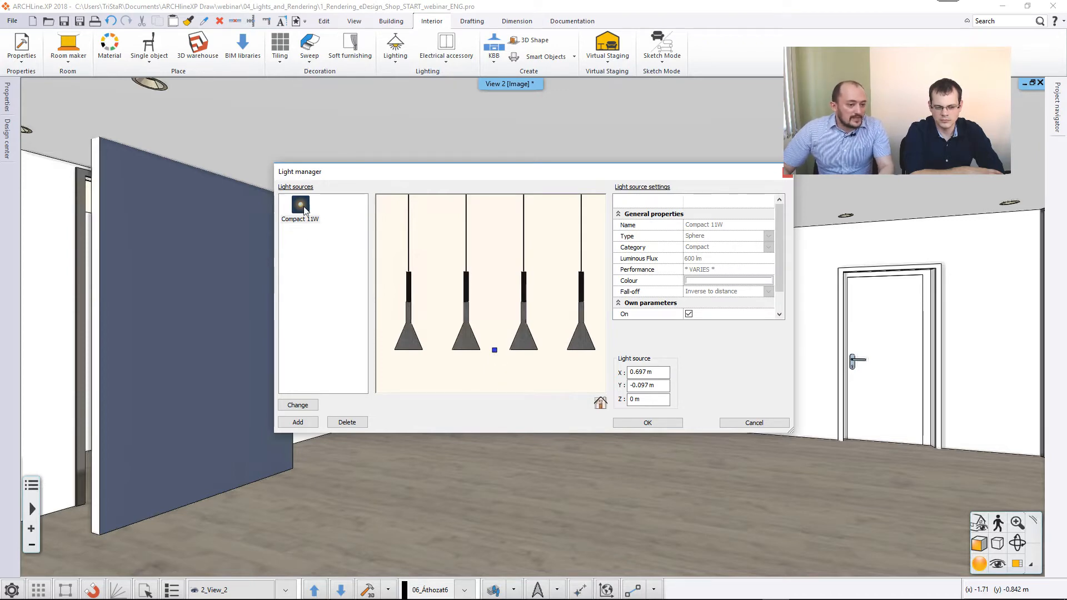
{"action": "mouse_move", "coordinate": [493, 352]}
{"action": "left_mouse_down"}
{"action": "mouse_move", "coordinate": [424, 369]}
{"action": "mouse_move", "coordinate": [410, 357]}
{"action": "left_mouse_up"}
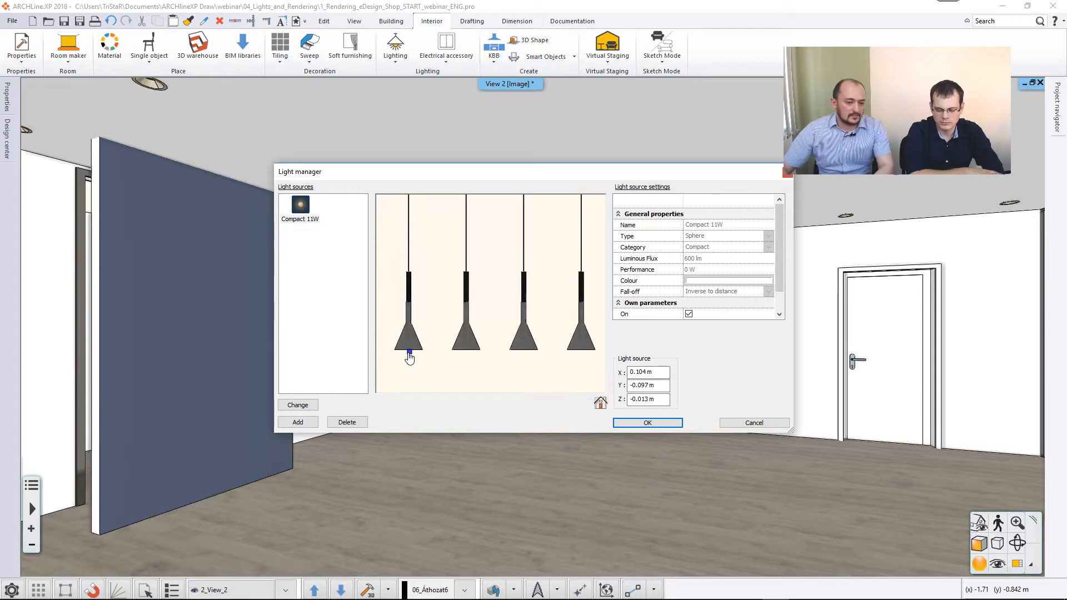
Check the light source's position under the first pendant from the front and right views, ending in the front view
{"action": "left_click", "coordinate": [600, 401]}
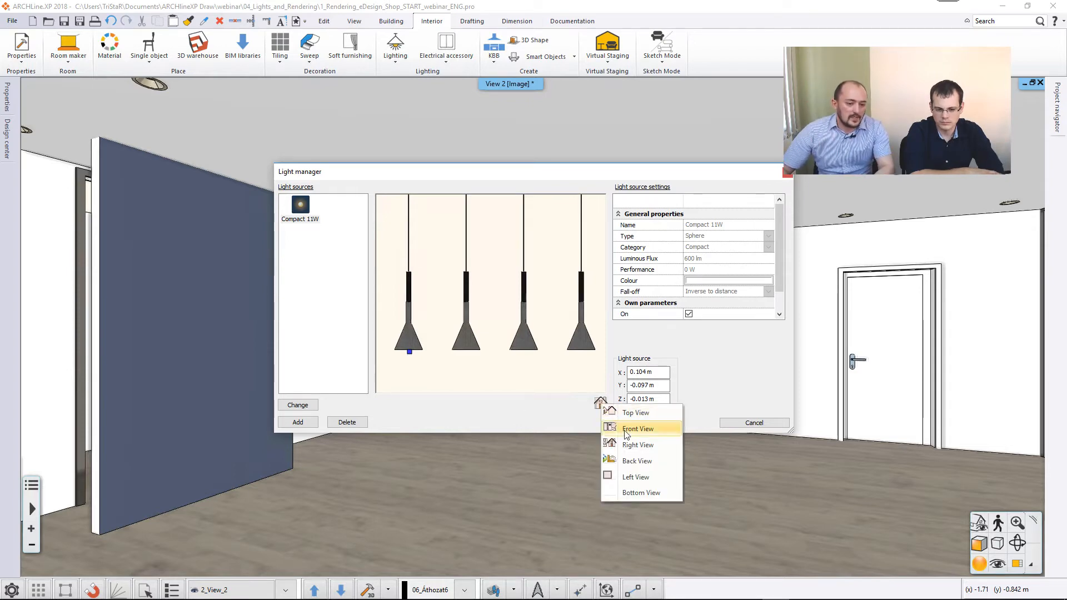
{"action": "left_click", "coordinate": [625, 432]}
{"action": "left_click", "coordinate": [600, 401]}
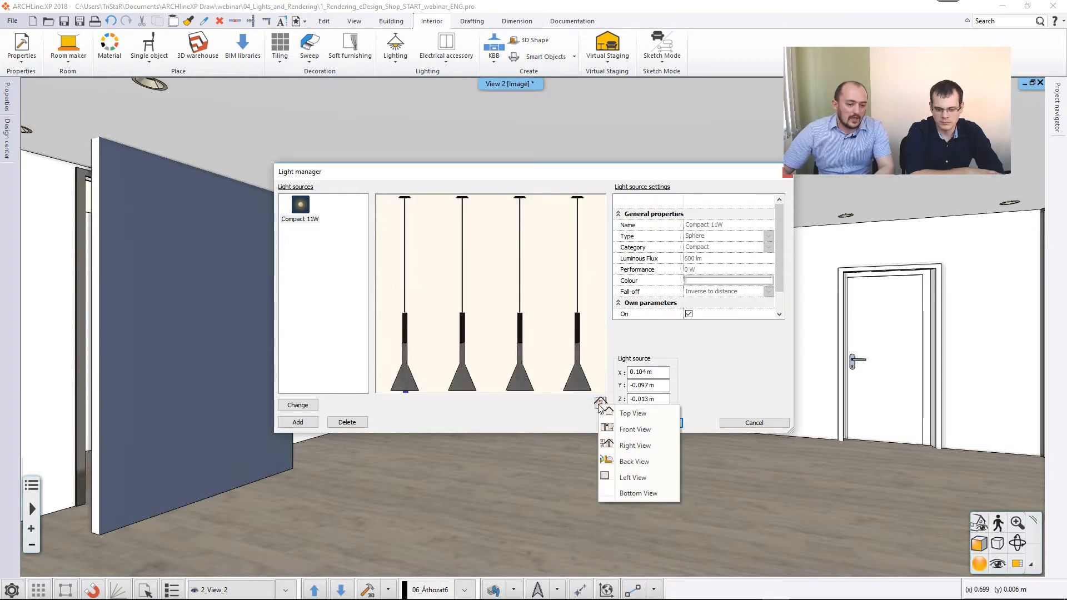
{"action": "left_click", "coordinate": [632, 445]}
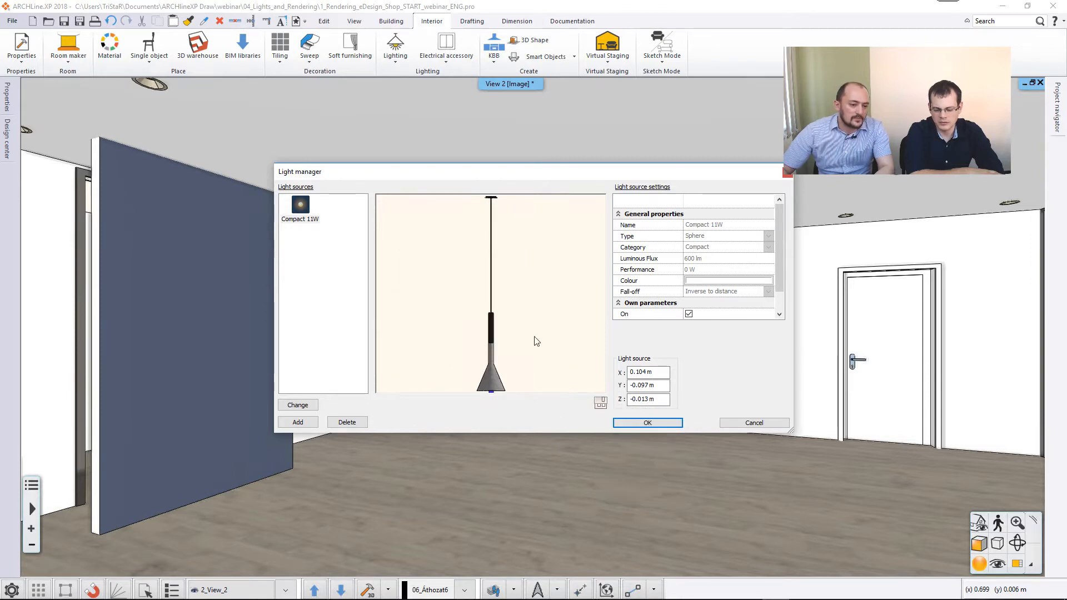
{"action": "scroll", "coordinate": [529, 356], "scroll_direction": "down", "scroll_amount": 1}
{"action": "mouse_move", "coordinate": [531, 364]}
{"action": "middle_mouse_down"}
{"action": "mouse_move", "coordinate": [528, 343]}
{"action": "mouse_move", "coordinate": [528, 376]}
{"action": "middle_mouse_up"}
{"action": "left_click", "coordinate": [600, 401]}
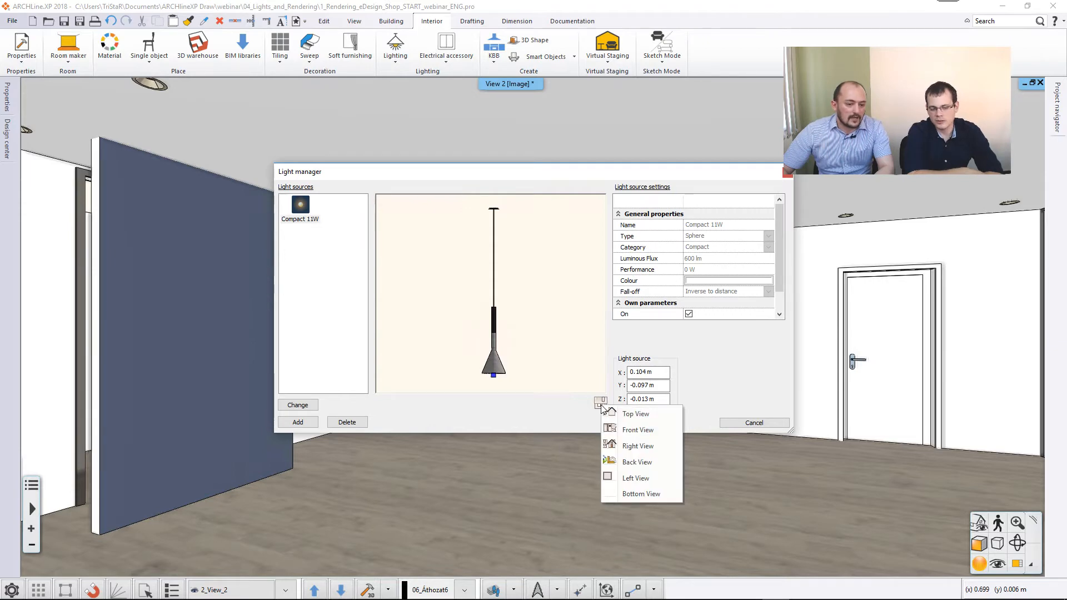
{"action": "left_click", "coordinate": [627, 429]}
{"action": "scroll", "coordinate": [530, 364], "scroll_direction": "down", "scroll_amount": 1}
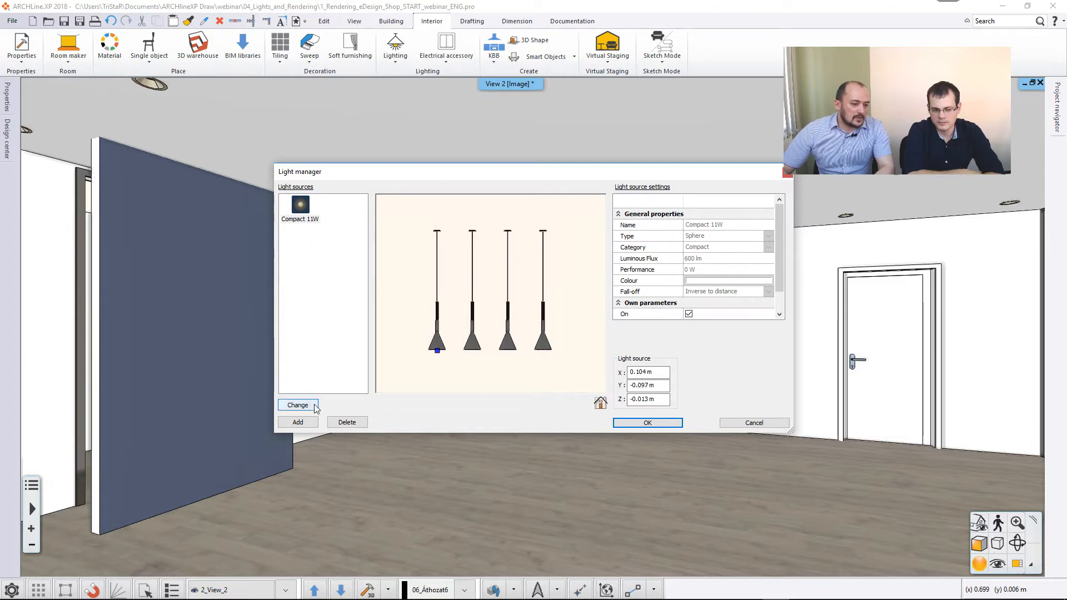
Add a second Compact 11W from the project light sources beneath the second pendant, at about X 0.494 m, Z -0.009 m, and accept the lights
{"action": "left_click", "coordinate": [298, 422]}
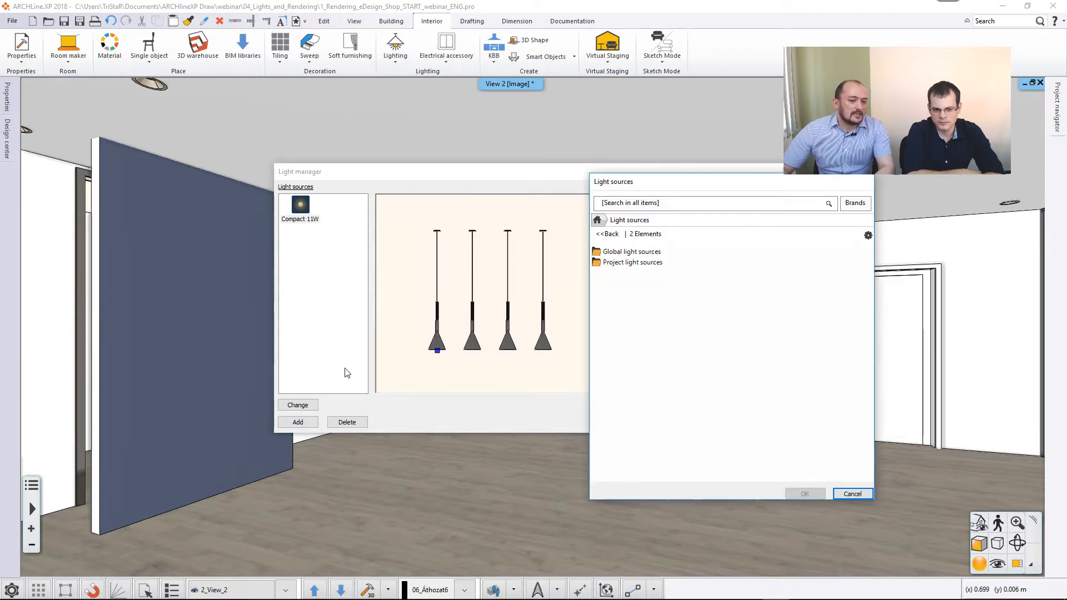
{"action": "left_click", "coordinate": [624, 255]}
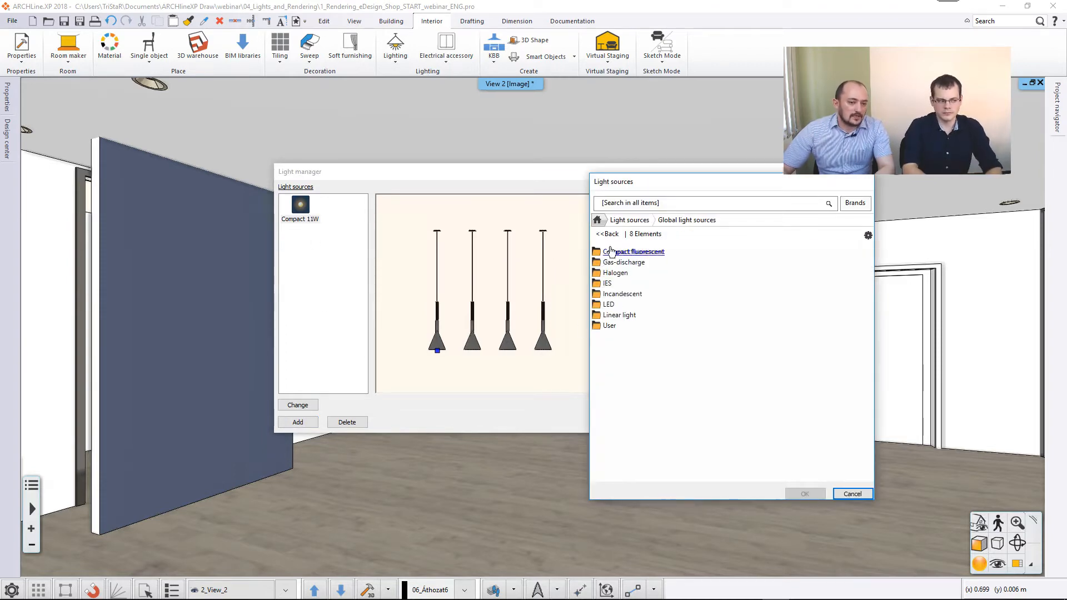
{"action": "left_click", "coordinate": [608, 234]}
{"action": "left_click", "coordinate": [628, 265]}
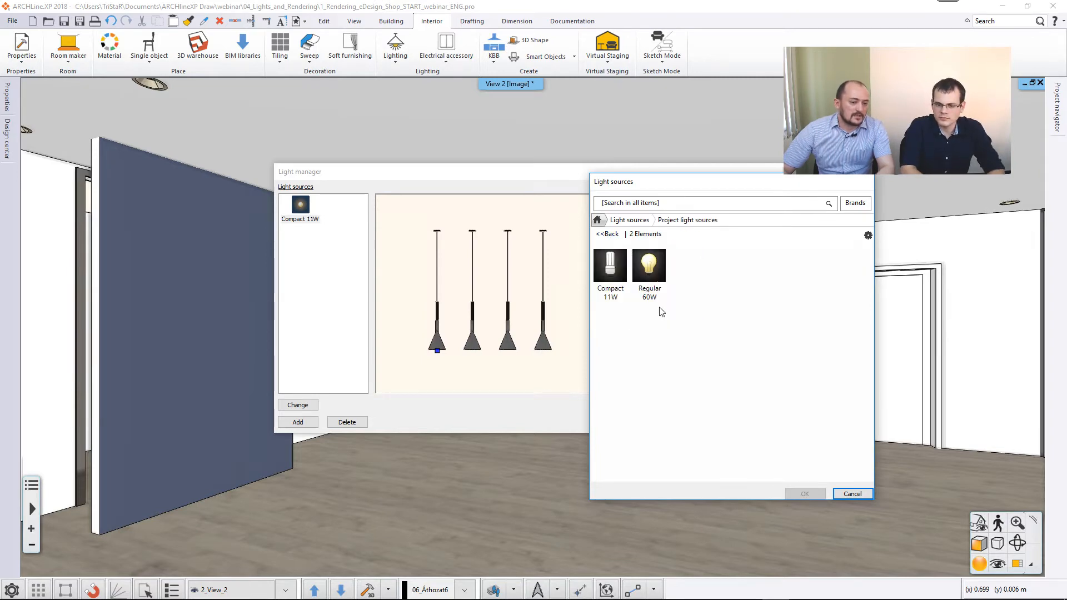
{"action": "left_click", "coordinate": [625, 298]}
{"action": "left_click", "coordinate": [789, 497]}
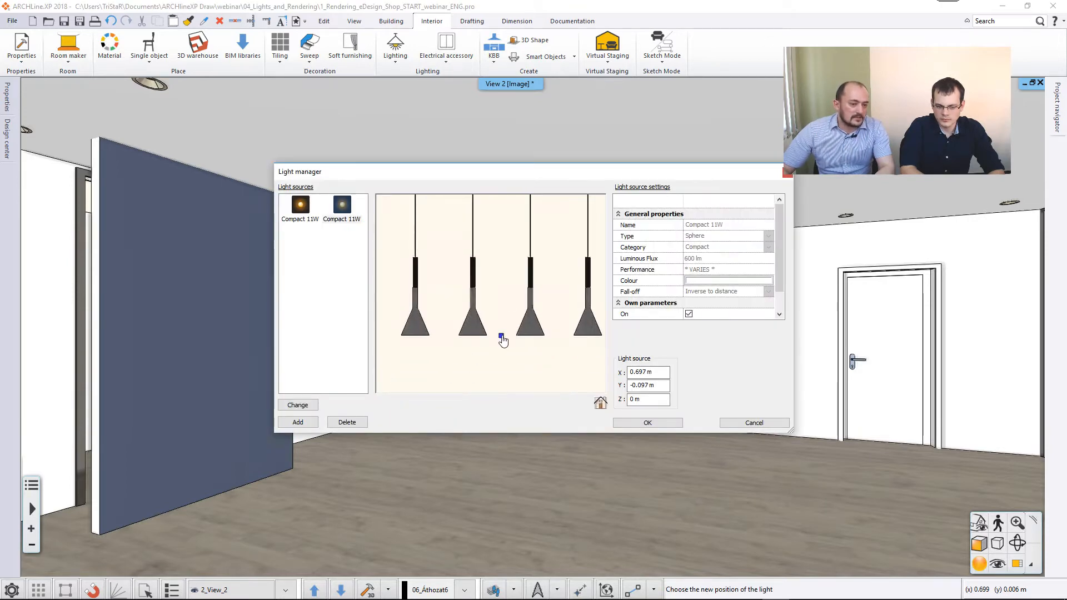
{"action": "left_click", "coordinate": [472, 338]}
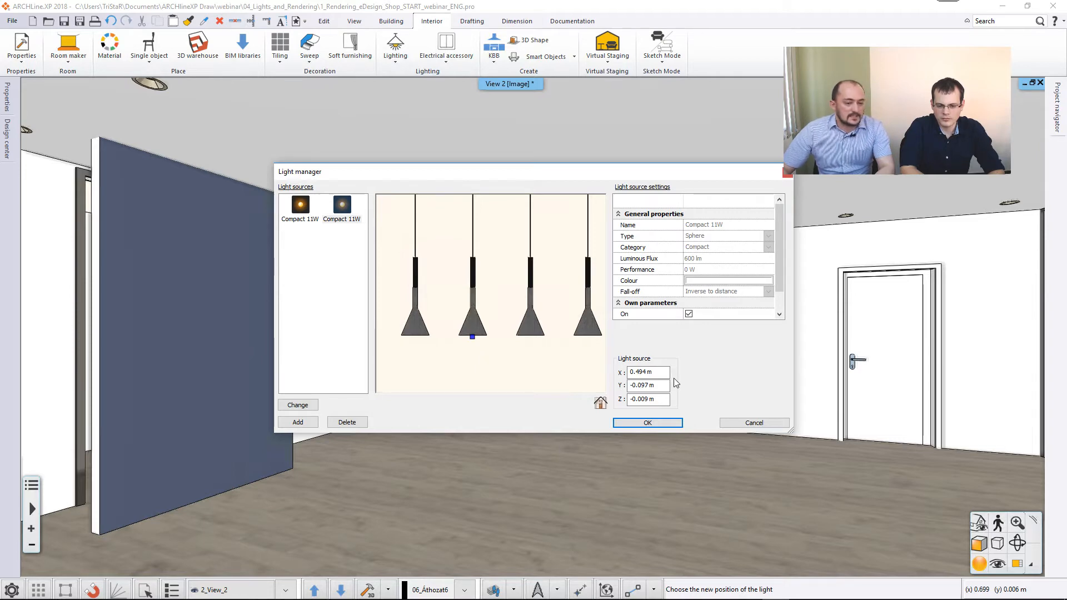
{"action": "left_click", "coordinate": [646, 423]}
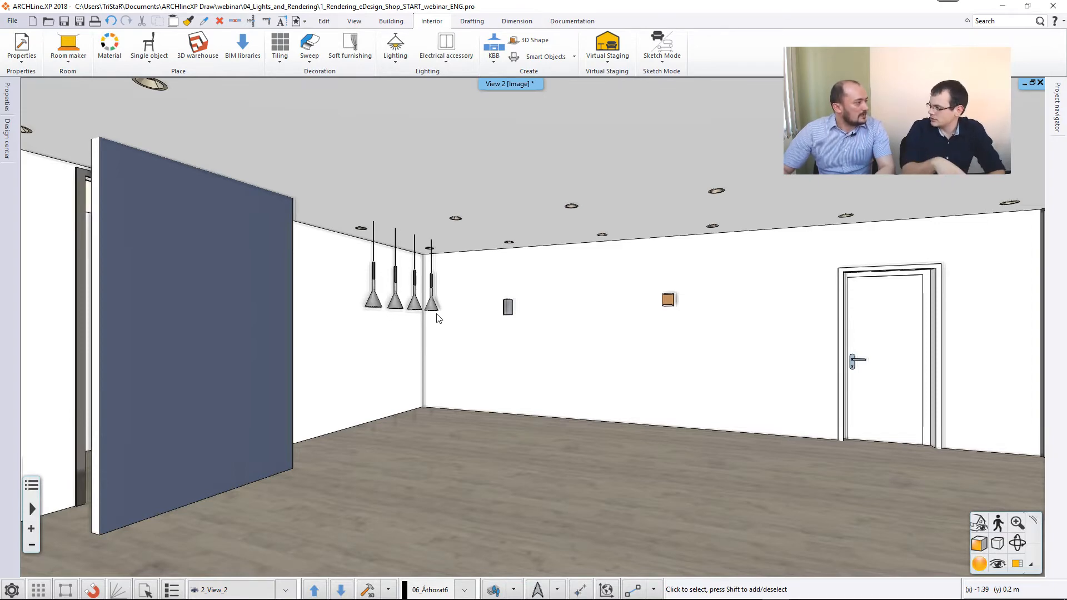
Look at the ceiling lamp's lighting options, including the one for saving the lamp into the library
{"action": "right_click", "coordinate": [399, 307]}
{"action": "mouse_move", "coordinate": [488, 458]}
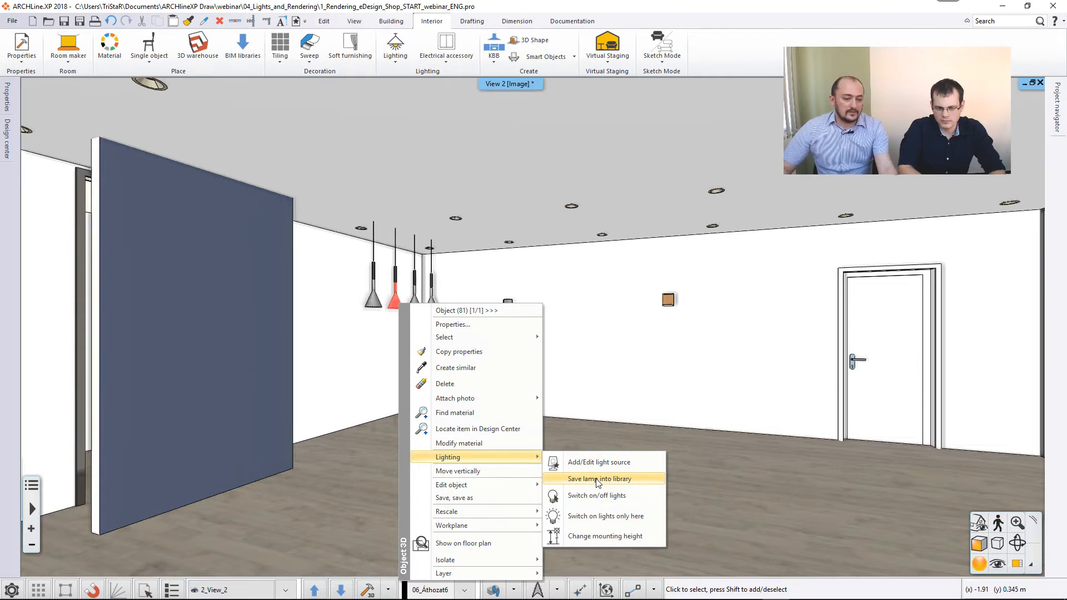
{"action": "left_click", "coordinate": [747, 497]}
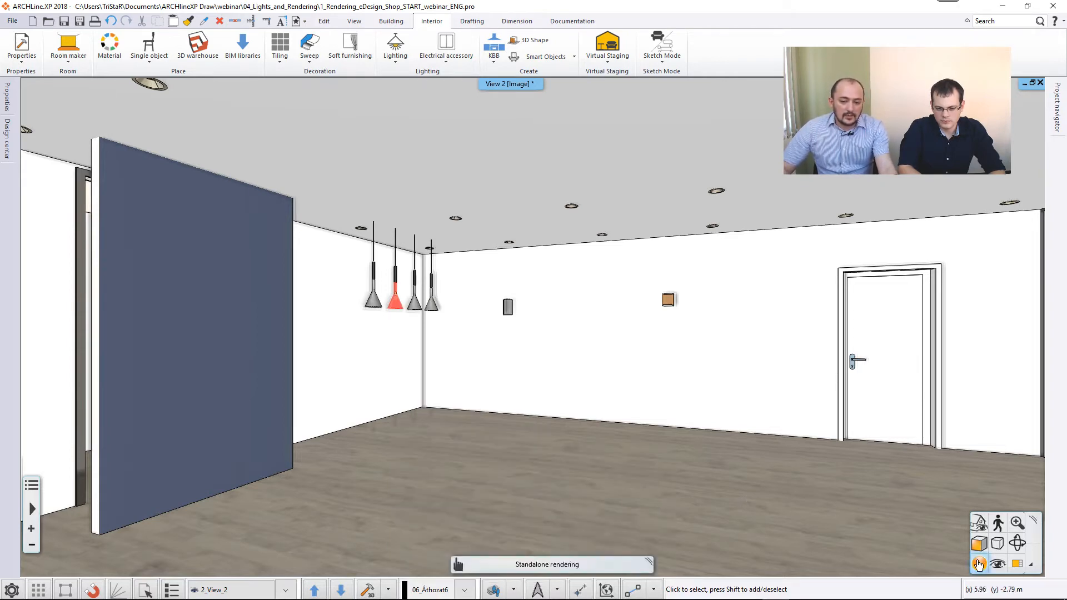
Start a standalone real-time draft rendering of 2_View_2 at 854x480 with artificial lights enabled
{"action": "mouse_move", "coordinate": [979, 563]}
{"action": "left_click", "coordinate": [915, 509]}
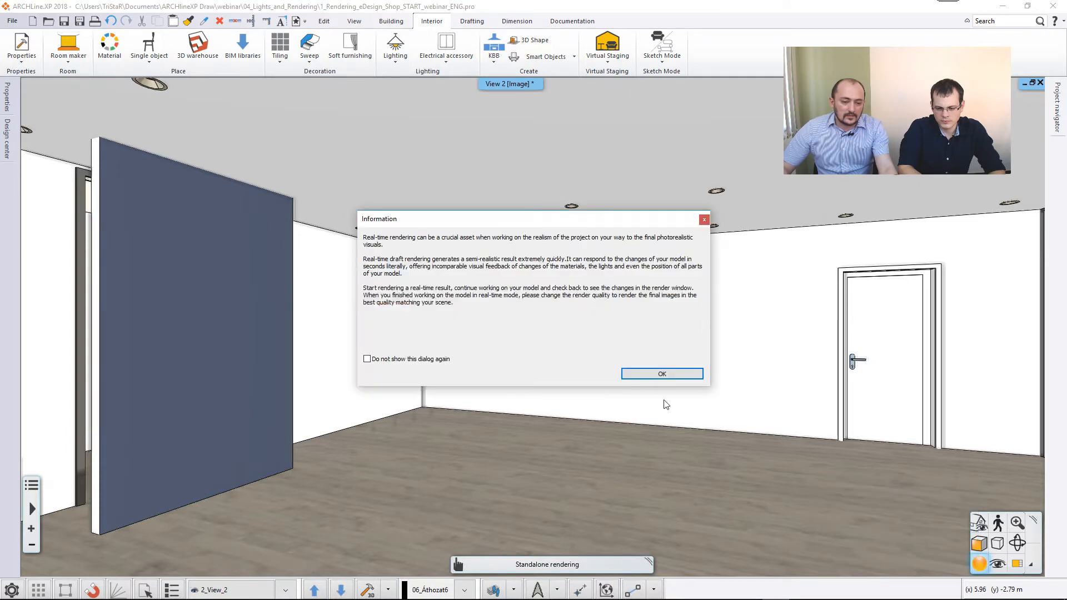
{"action": "left_click", "coordinate": [667, 376]}
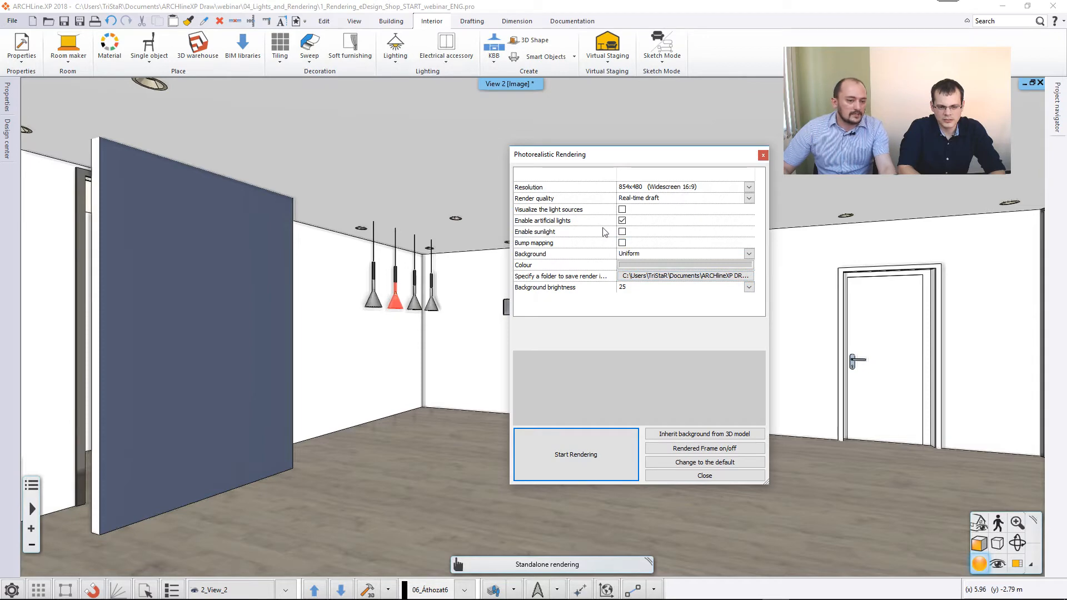
{"action": "left_click", "coordinate": [596, 455]}
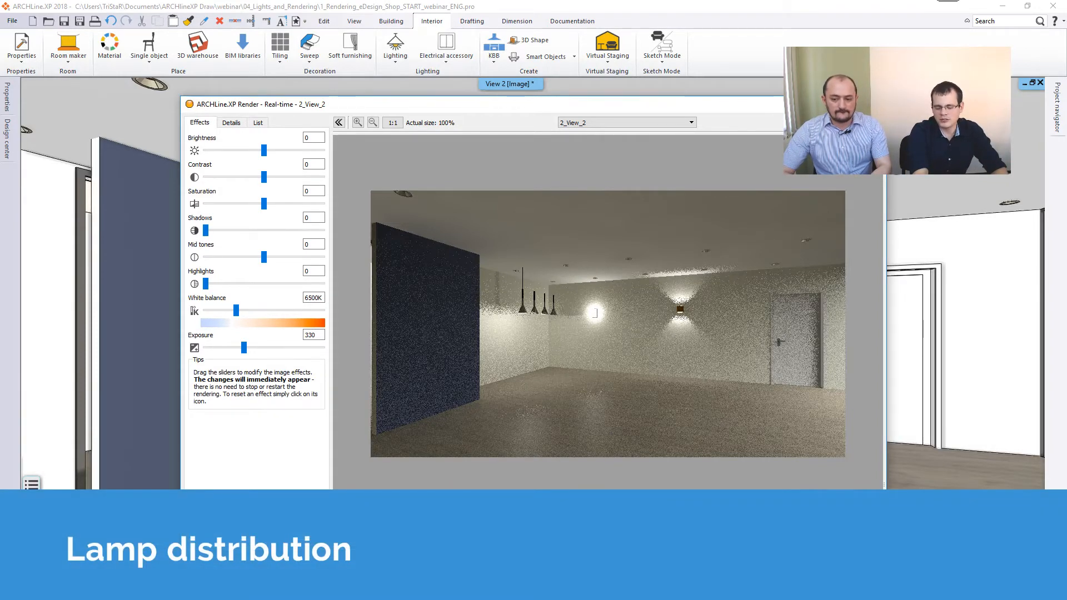
Enable the light of the plain ceiling's built-in spotlights in the ceiling's properties
{"action": "left_click", "coordinate": [849, 1]}
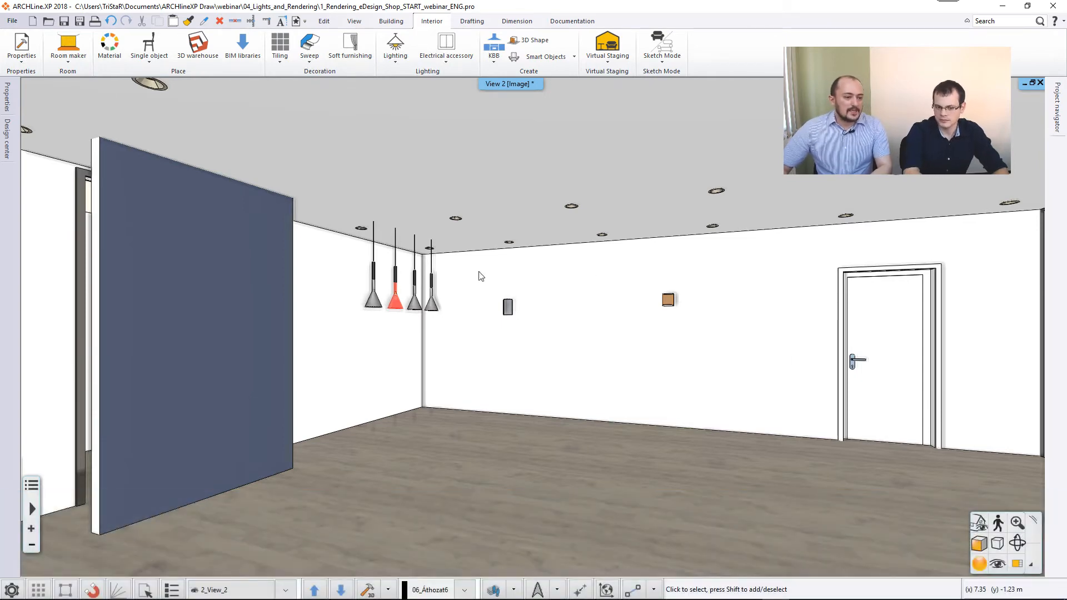
{"action": "left_click", "coordinate": [7, 95]}
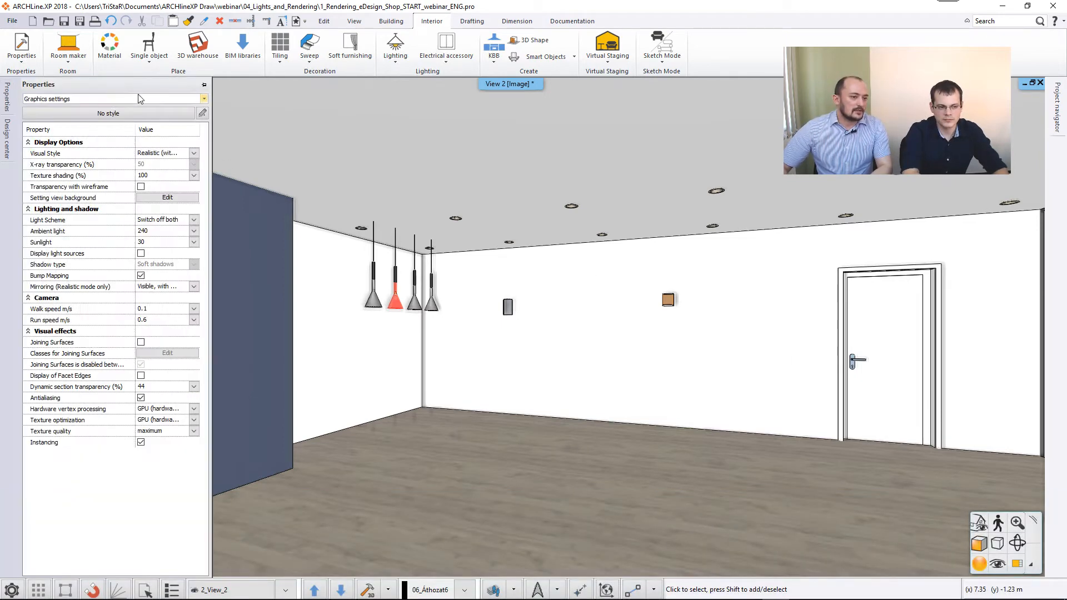
{"action": "left_click", "coordinate": [204, 84]}
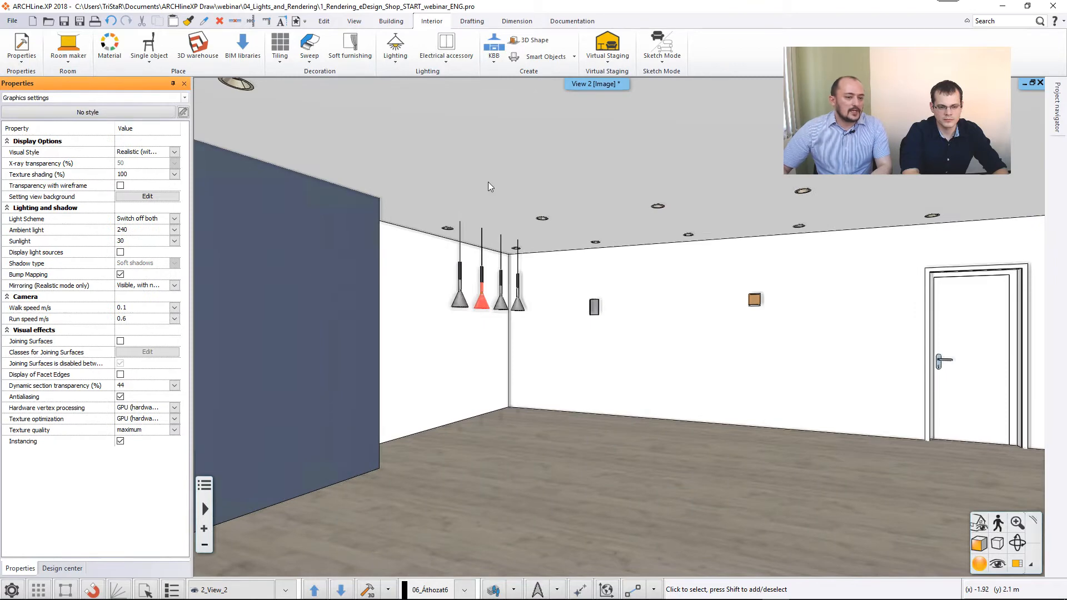
{"action": "left_click", "coordinate": [488, 183]}
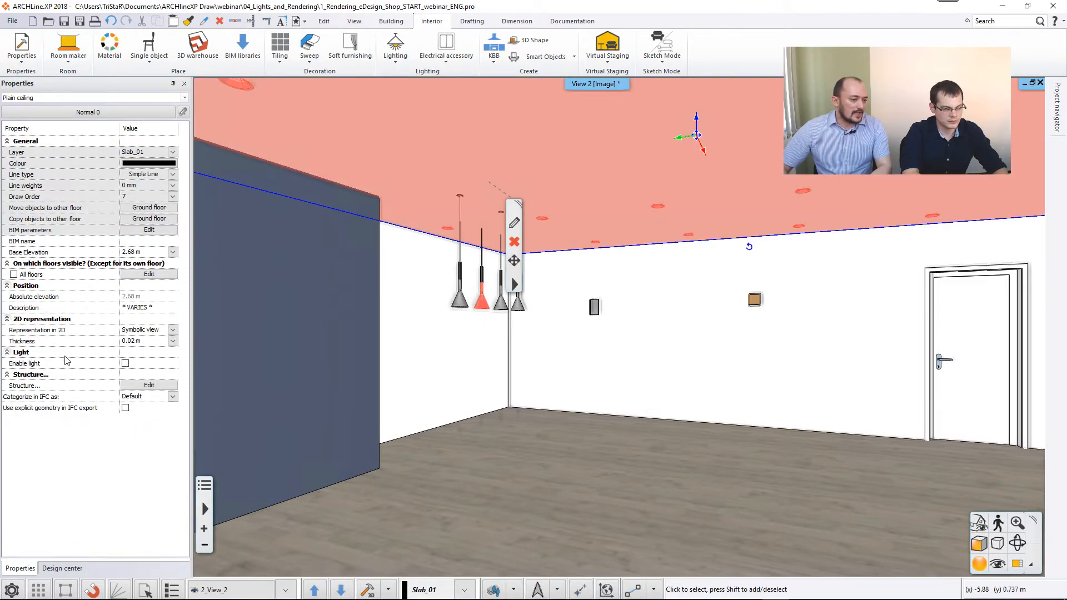
{"action": "left_click", "coordinate": [125, 363]}
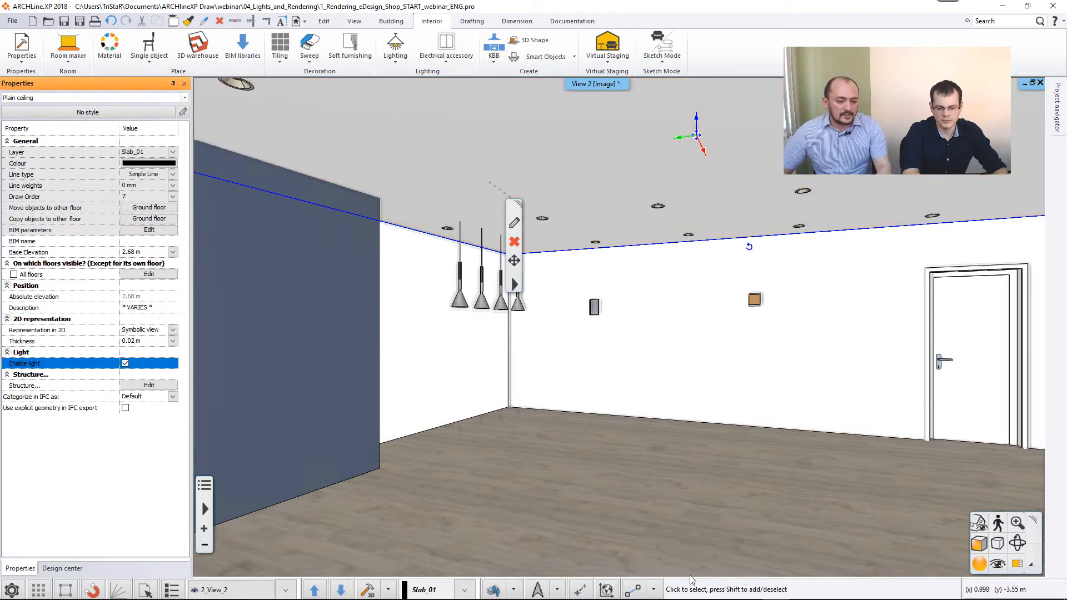
Run the real-time rendering of 2_View_2 again to check the ceiling spotlights' effect
{"action": "mouse_move", "coordinate": [692, 599]}
{"action": "left_click", "coordinate": [803, 589]}
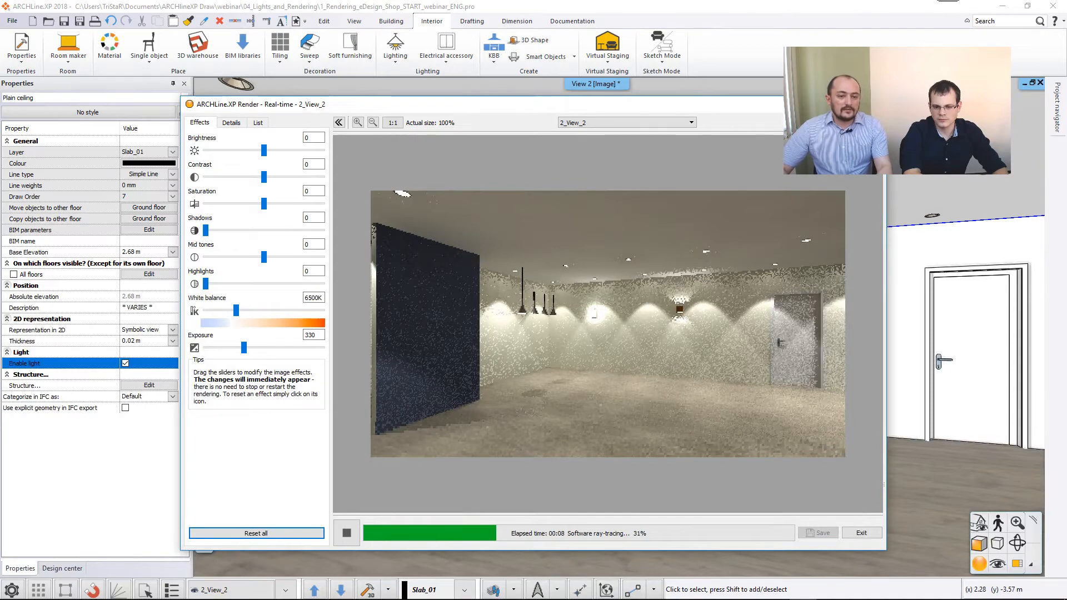
{"action": "left_click", "coordinate": [781, 76]}
Change to the saved view 2_View_5 and open the plain ceiling there for editing
{"action": "middle_click_drag", "start_coordinate": [738, 209], "coordinate": [721, 240]}
{"action": "key", "text": "Escape"}
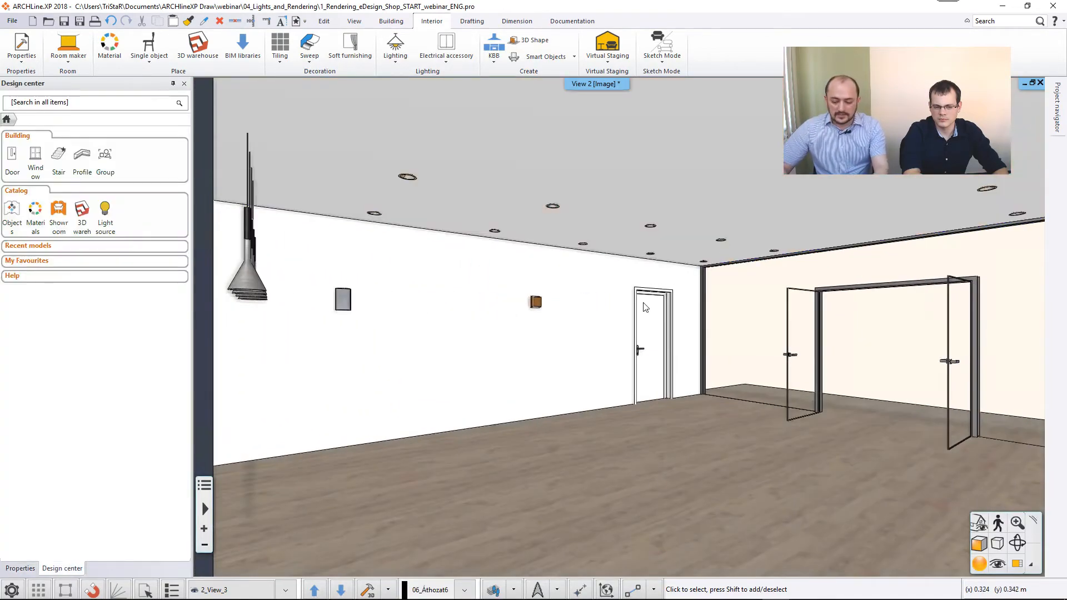
{"action": "key", "text": "Right"}
{"action": "key", "text": "Right"}
{"action": "key", "text": "Right"}
{"action": "key", "text": "Right"}
{"action": "key", "text": "Right"}
{"action": "key", "text": "Right"}
{"action": "key", "text": "Right"}
{"action": "key", "text": "Right"}
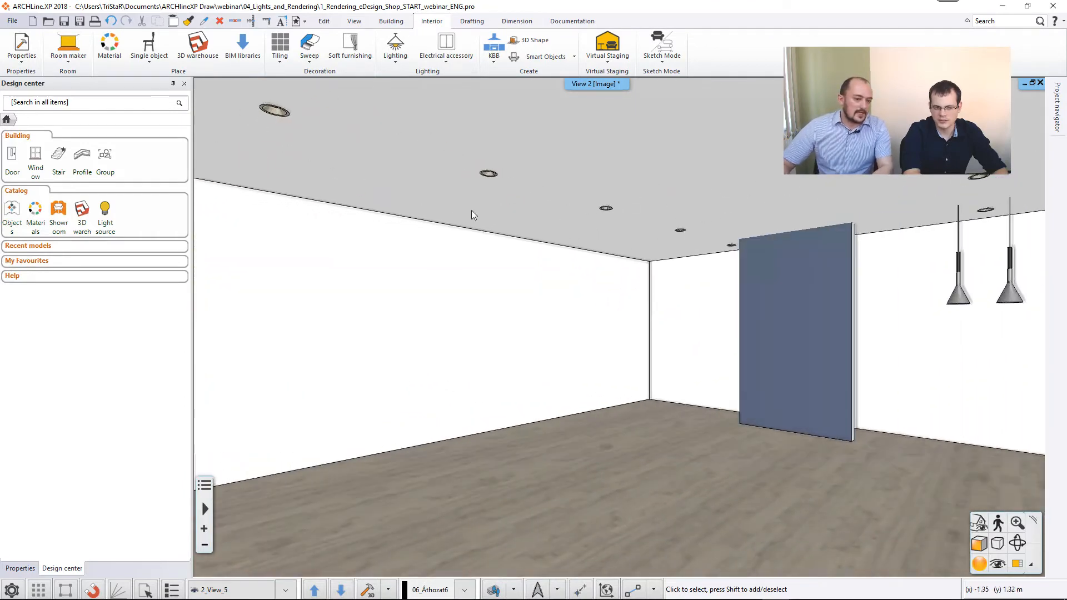
{"action": "left_click", "coordinate": [645, 190]}
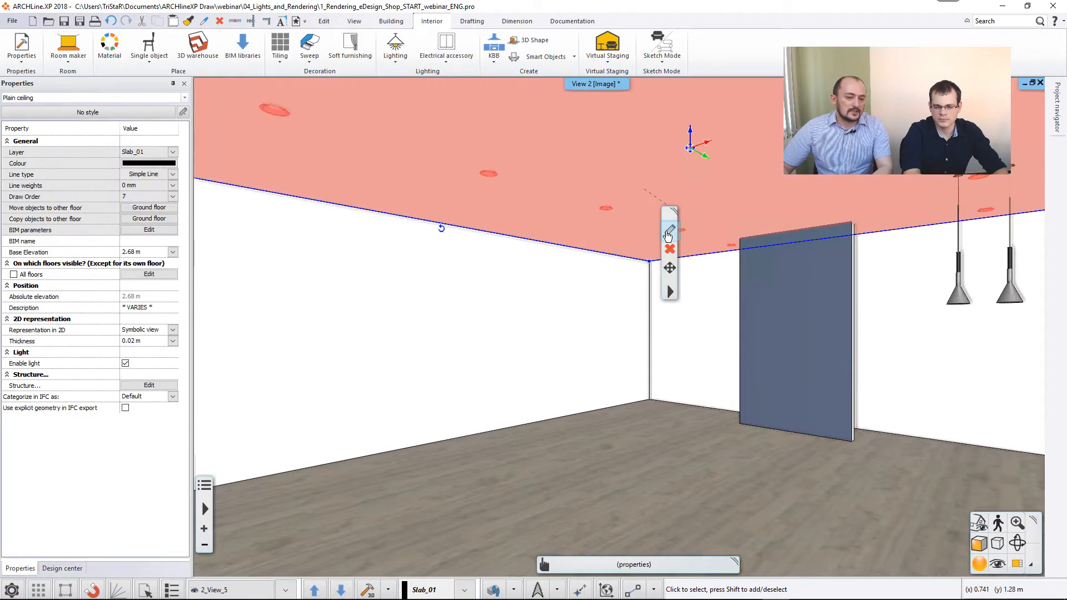
{"action": "left_click", "coordinate": [668, 232]}
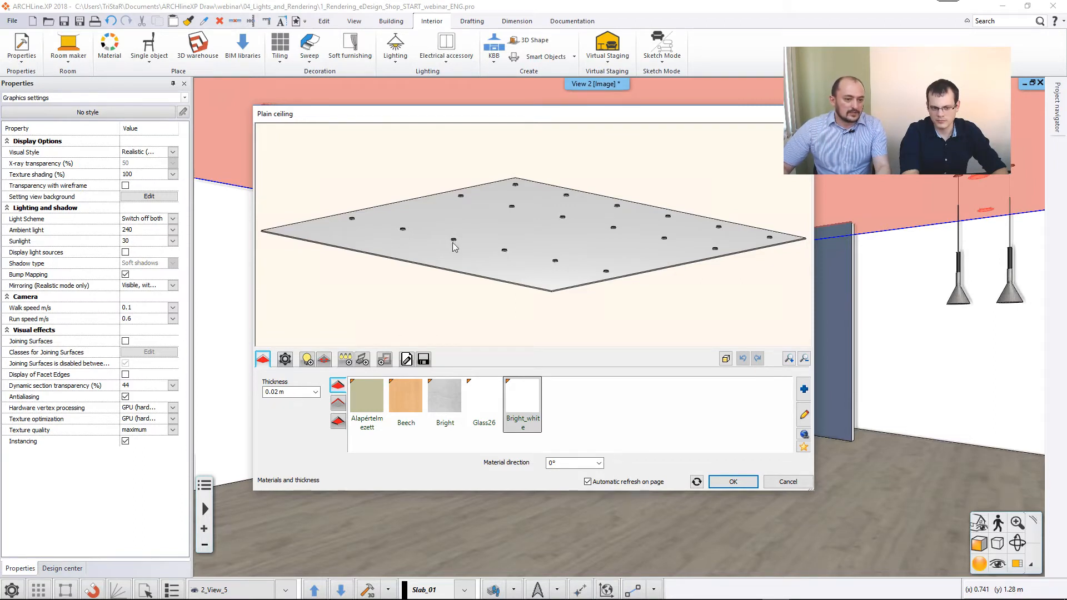
Look through the ceiling's lighting settings: the three lamp rows and the first row's base profile, lamp object and hole options
{"action": "left_click", "coordinate": [345, 359]}
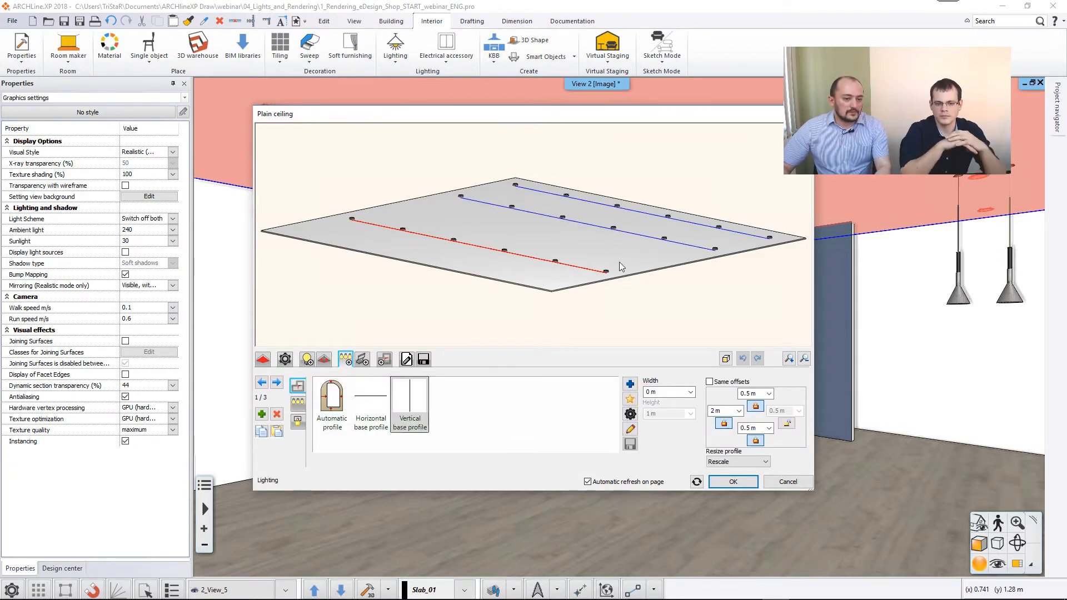
{"action": "left_click", "coordinate": [276, 382]}
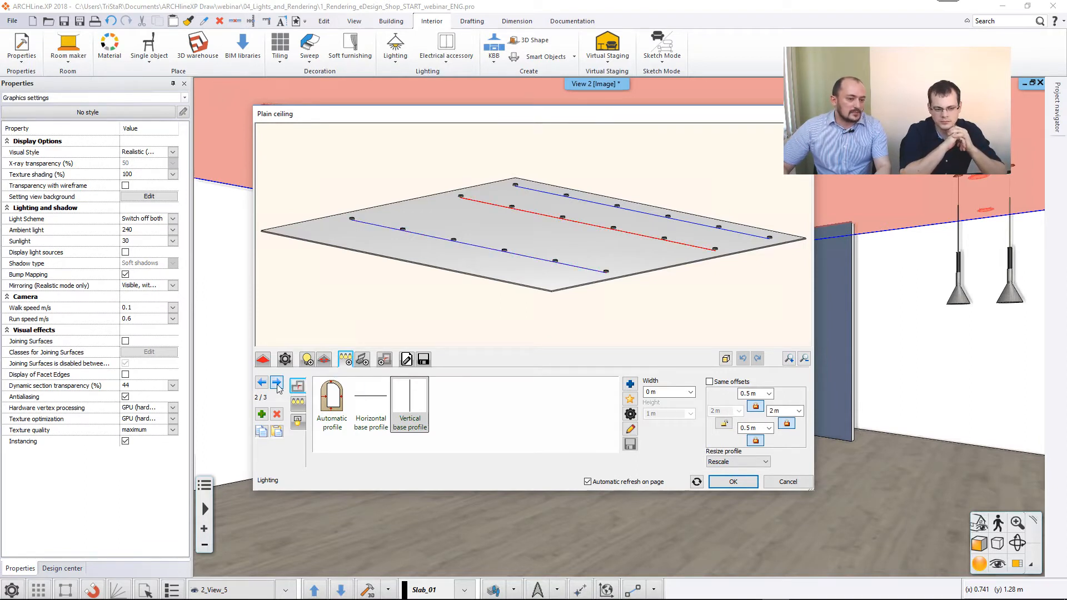
{"action": "left_click", "coordinate": [263, 384]}
{"action": "left_click", "coordinate": [263, 384]}
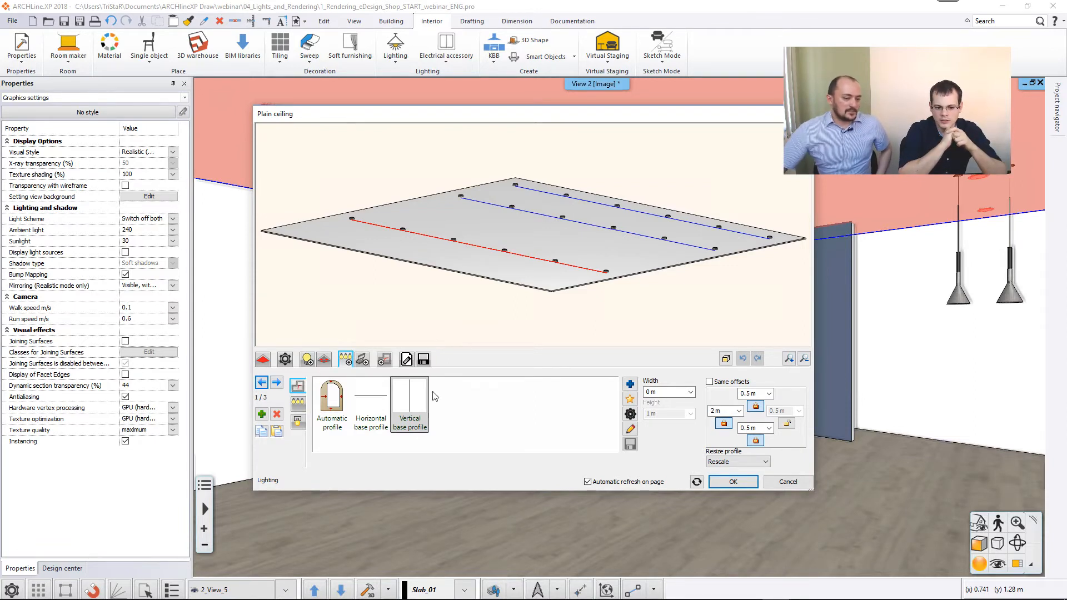
{"action": "left_click", "coordinate": [414, 406]}
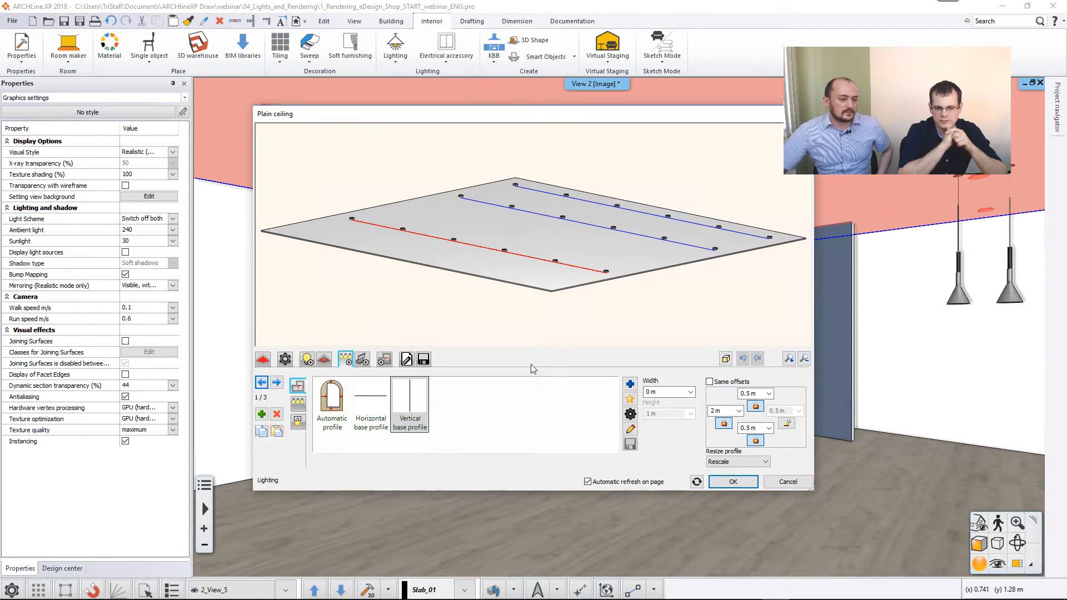
{"action": "left_click", "coordinate": [297, 404]}
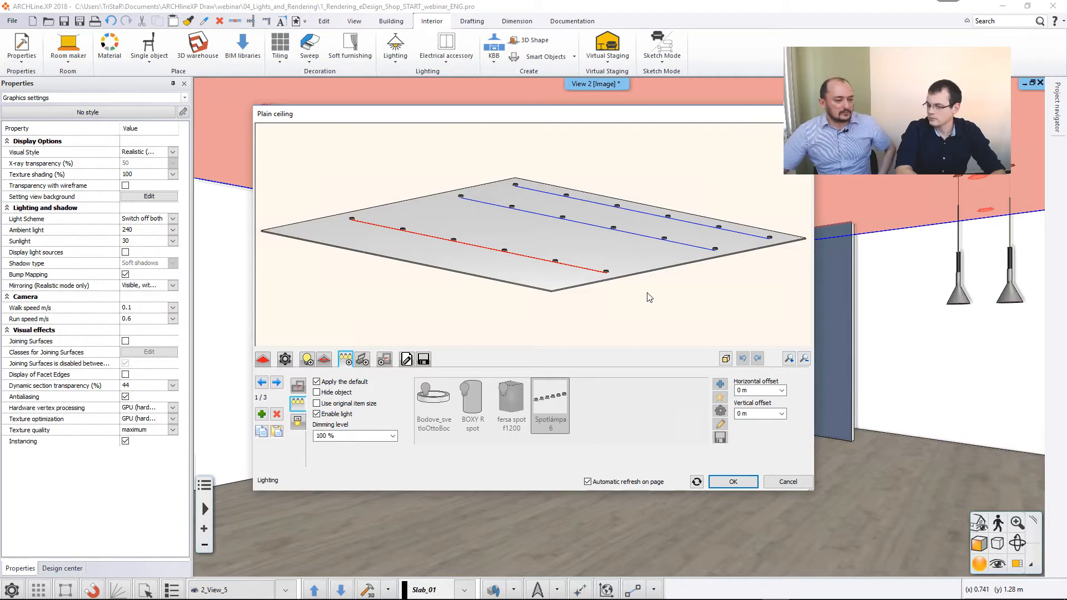
{"action": "left_click", "coordinate": [297, 421]}
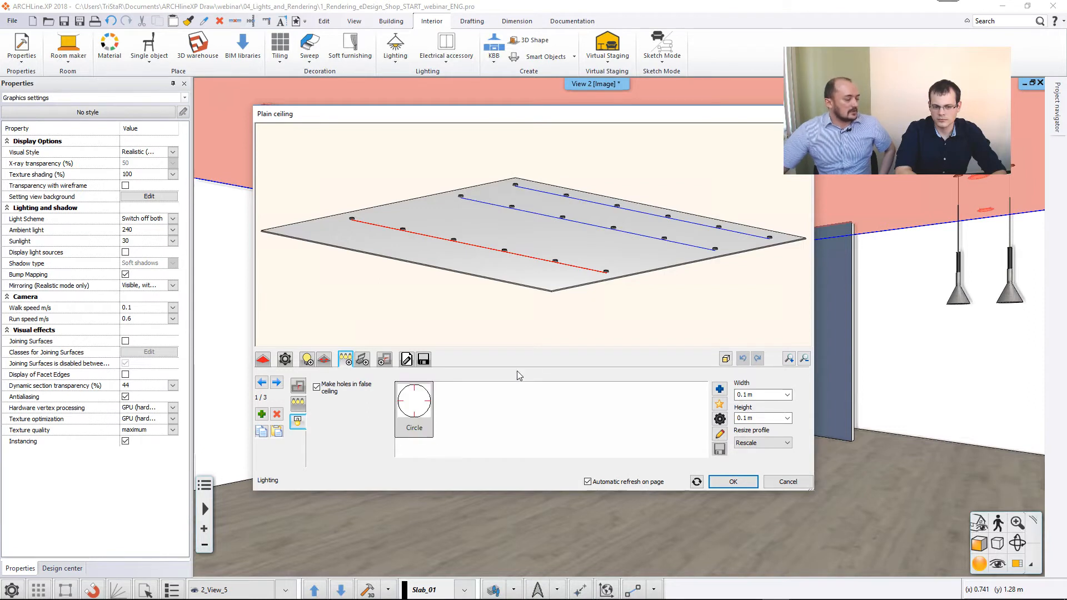
Try circular ceiling holes 0.2 m wide and 0.2 m high for the first lamp row and view them up close
{"action": "scroll", "coordinate": [572, 269], "scroll_direction": "up", "scroll_amount": 5}
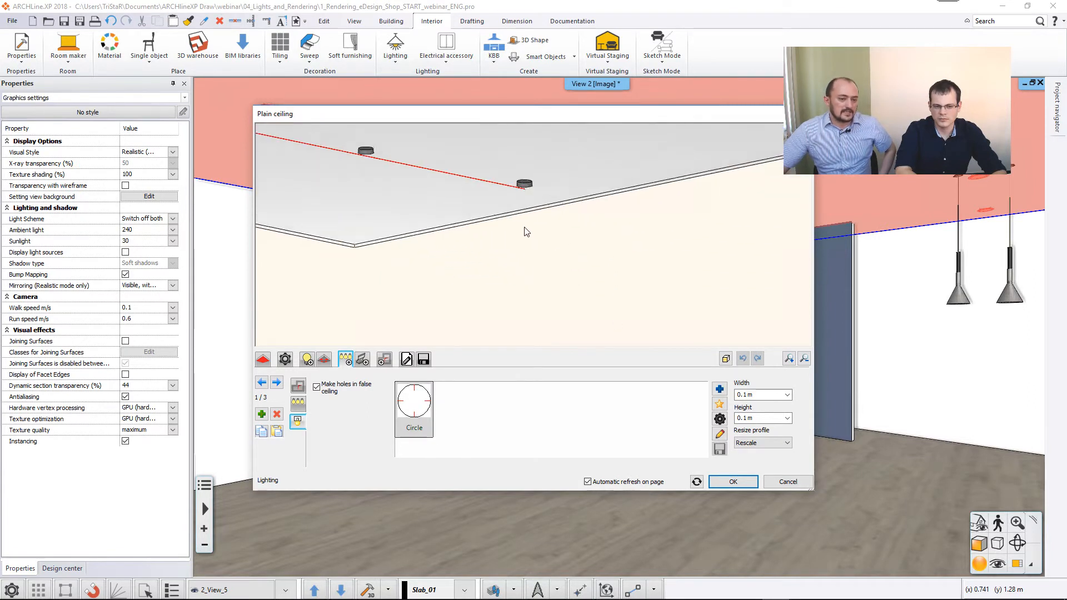
{"action": "left_click_drag", "start_coordinate": [760, 396], "coordinate": [740, 395]}
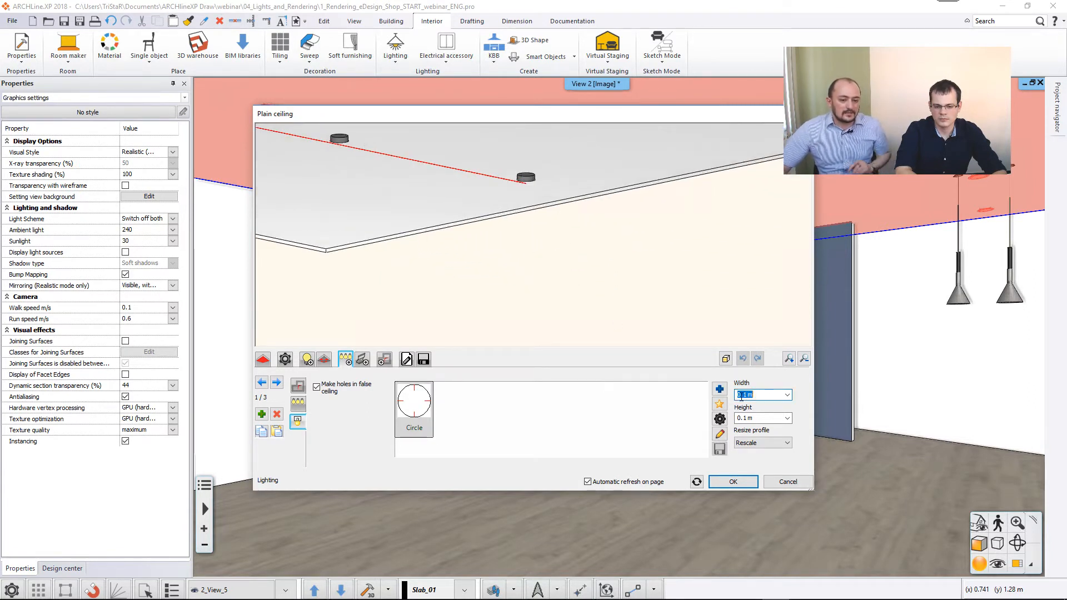
{"action": "left_click", "coordinate": [746, 395]}
{"action": "type", "text": "2"}
{"action": "key", "text": "Tab"}
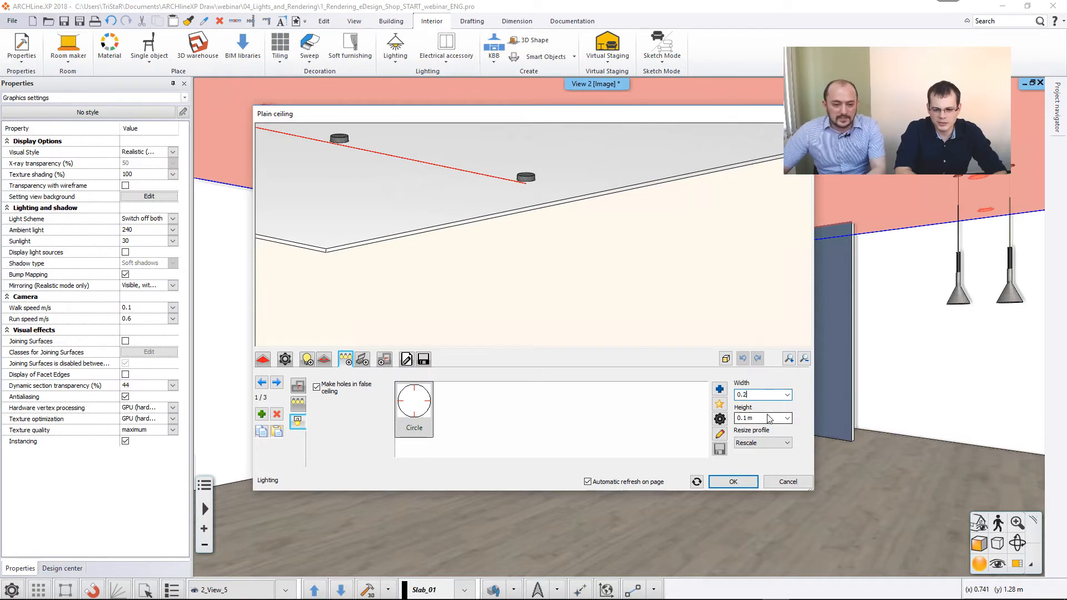
{"action": "type", "text": "2"}
{"action": "key", "text": "Tab"}
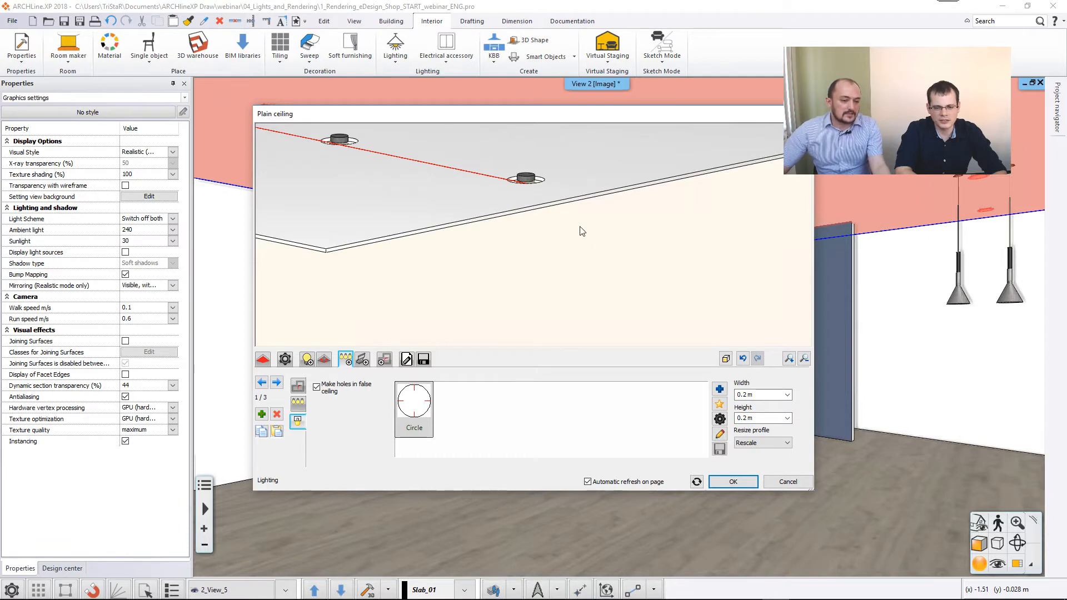
{"action": "left_click_drag", "start_coordinate": [581, 231], "coordinate": [567, 260]}
{"action": "middle_click_drag", "start_coordinate": [566, 260], "coordinate": [626, 181]}
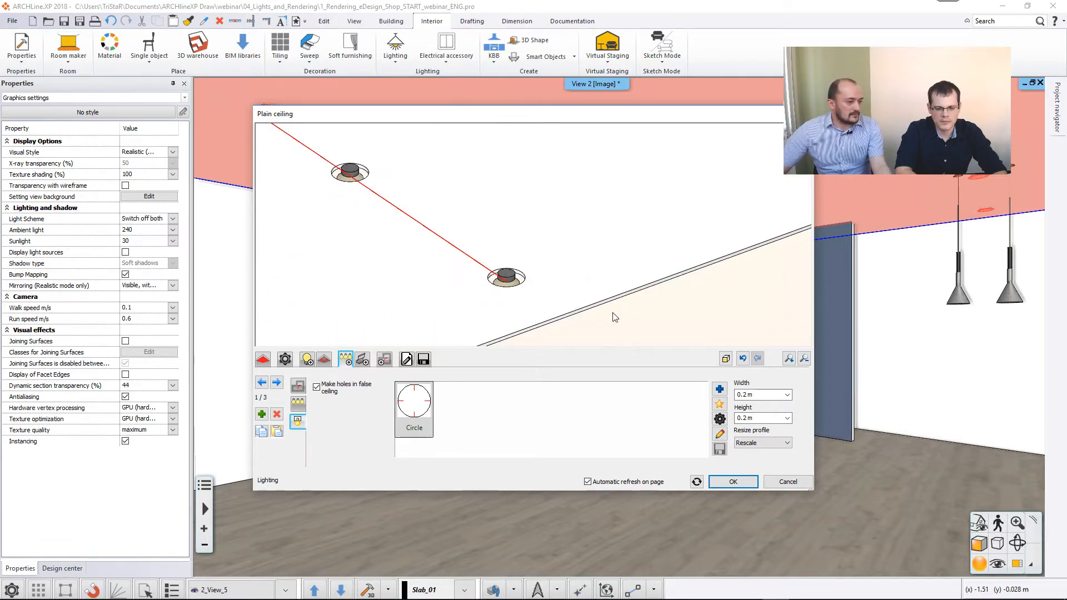
Set the holes' width and height back to 0.1 m and look at the profile library for other hole shapes
{"action": "left_click", "coordinate": [745, 395]}
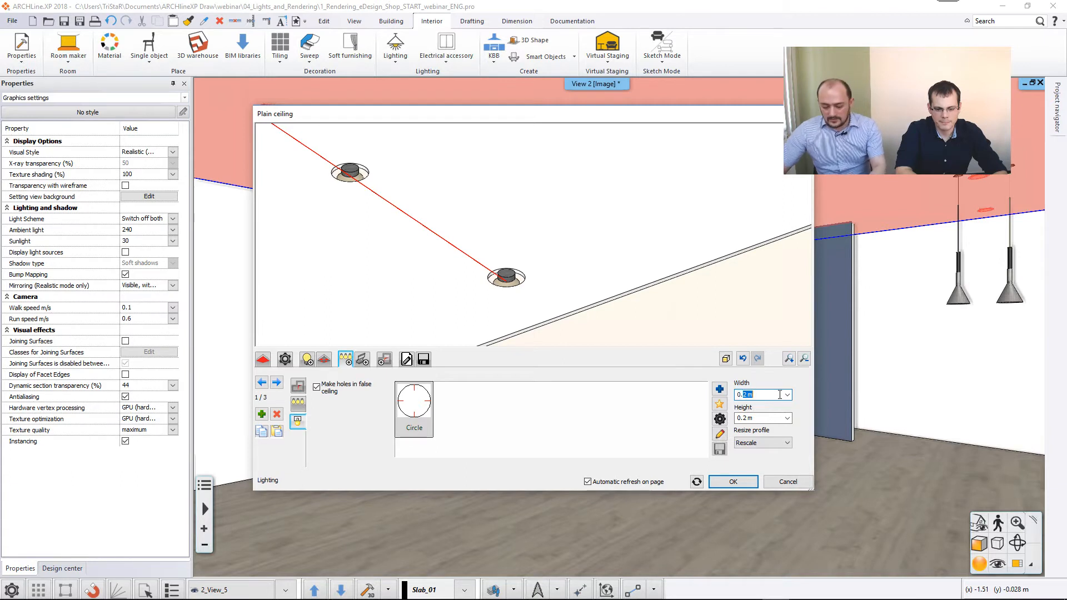
{"action": "type", "text": "1"}
{"action": "key", "text": "Tab"}
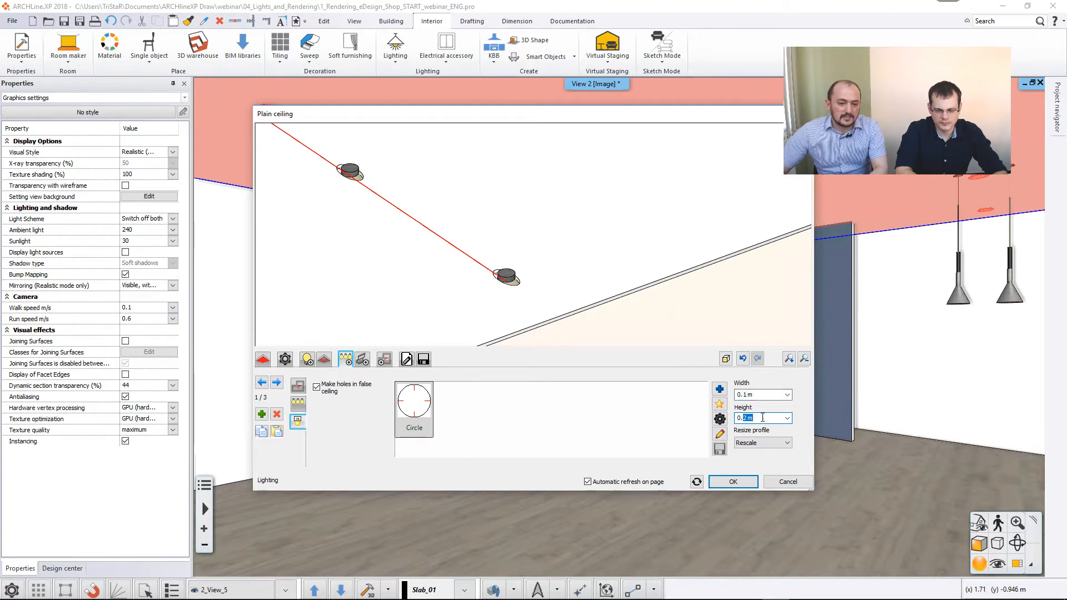
{"action": "left_click_drag", "start_coordinate": [744, 420], "coordinate": [767, 412]}
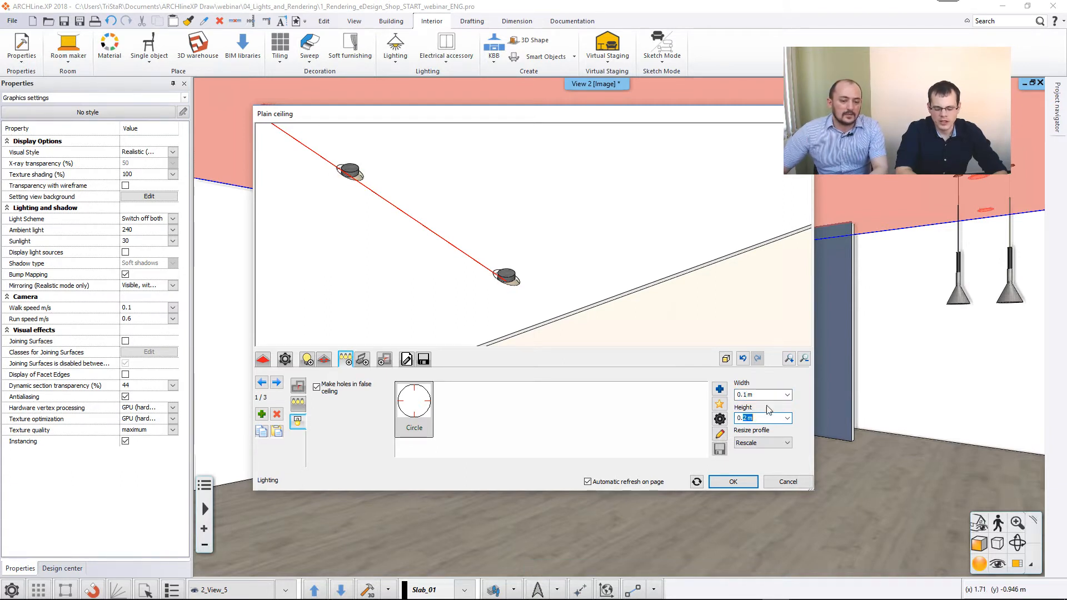
{"action": "type", "text": "1"}
{"action": "left_click", "coordinate": [760, 395]}
{"action": "left_click", "coordinate": [607, 305]}
{"action": "scroll", "coordinate": [606, 302], "scroll_direction": "down", "scroll_amount": 1}
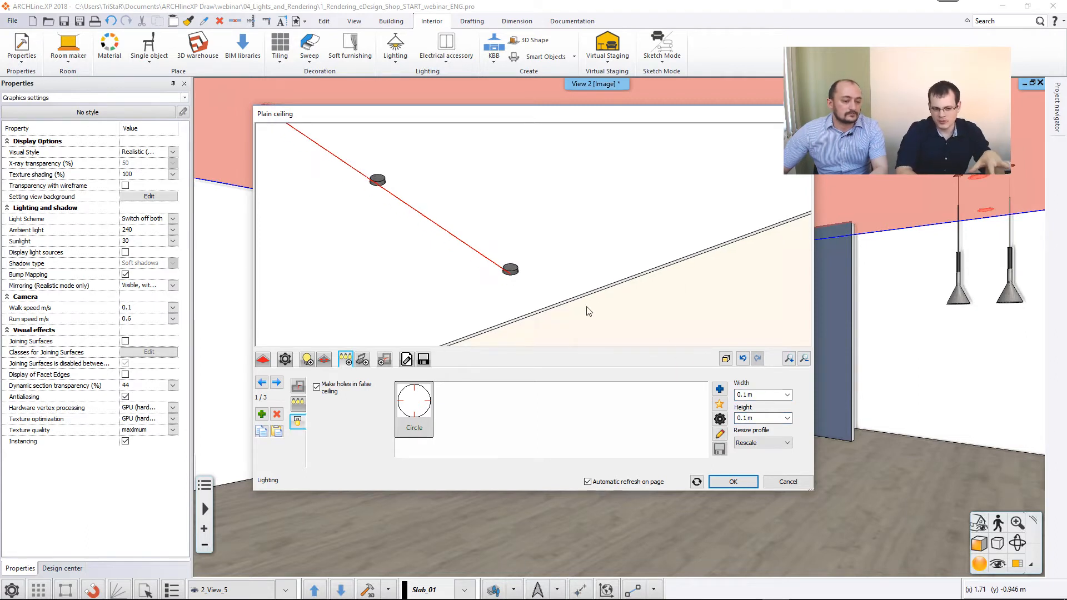
{"action": "left_click", "coordinate": [719, 389]}
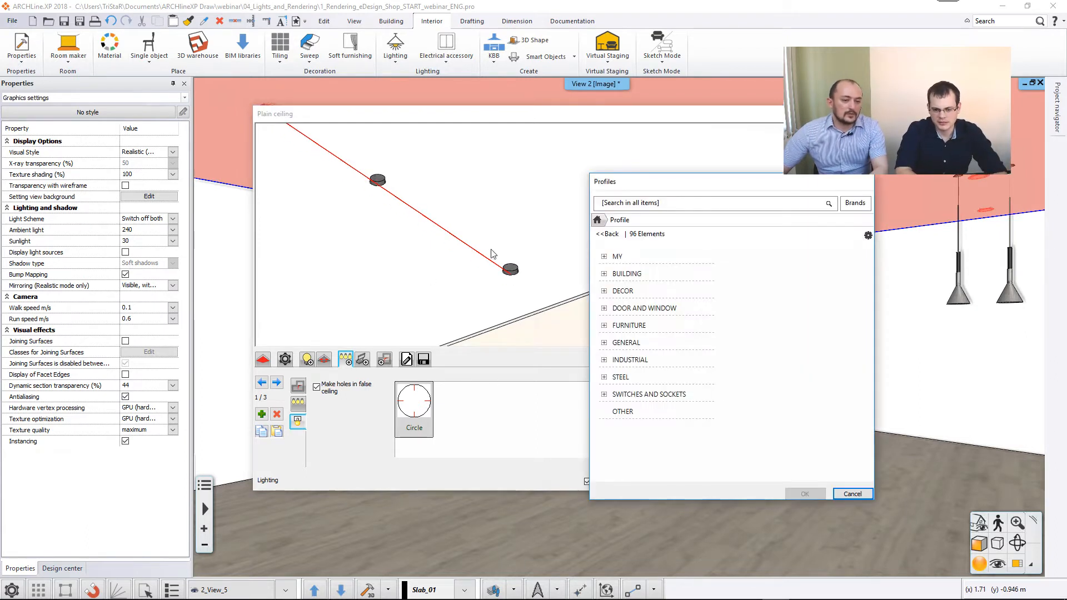
{"action": "left_click", "coordinate": [852, 492]}
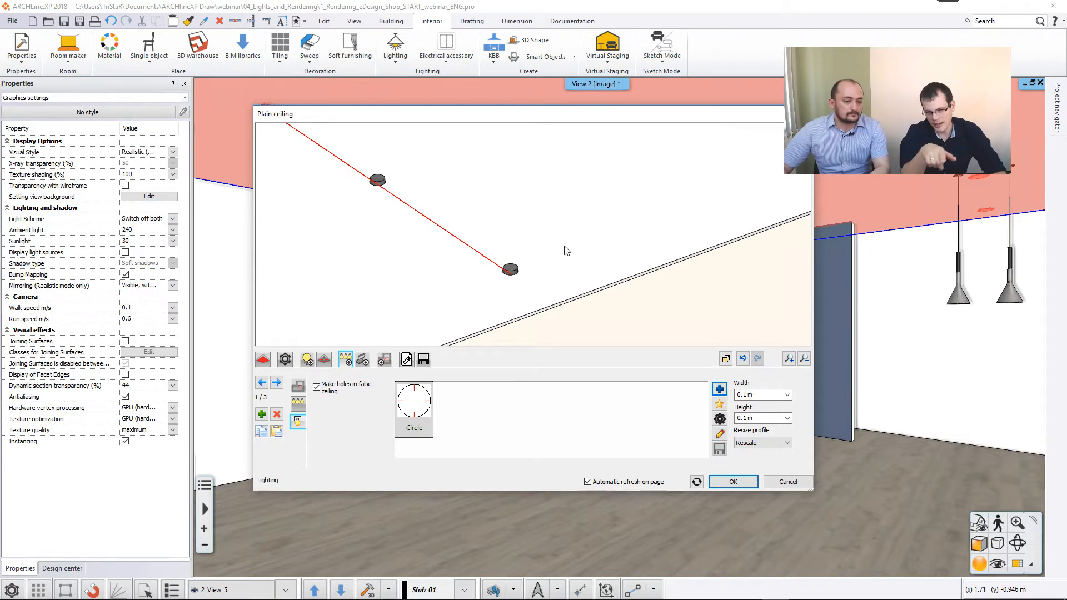
Create a new lamp row on the ceiling with the vertical base profile at a 0.5 m side offset, and accept the ceiling changes
{"action": "scroll", "coordinate": [564, 247], "scroll_direction": "down", "scroll_amount": 4}
{"action": "middle_click_drag", "start_coordinate": [518, 217], "coordinate": [606, 276]}
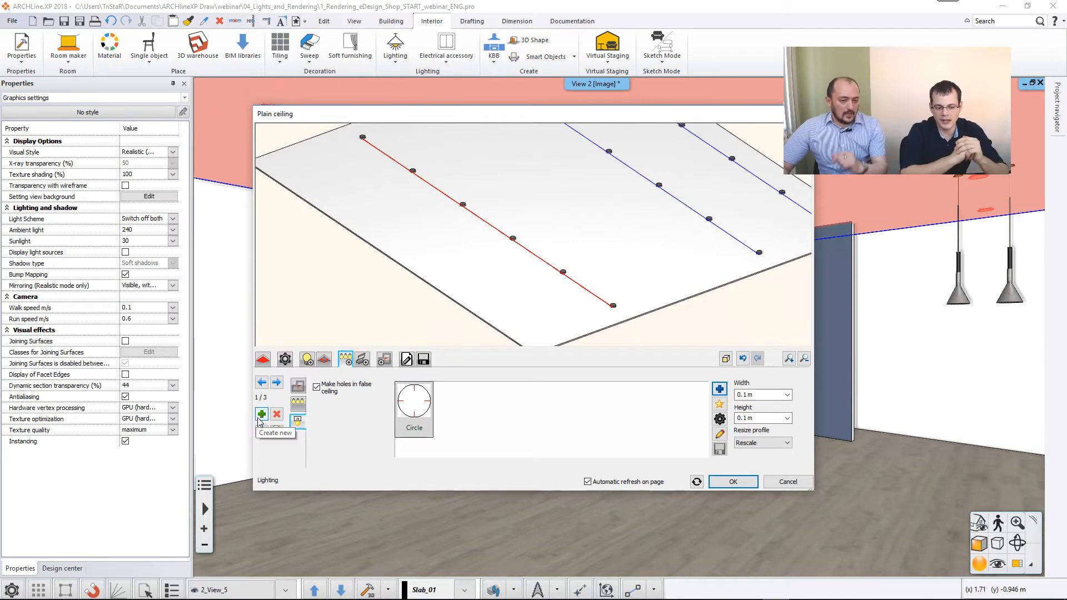
{"action": "left_click", "coordinate": [299, 389]}
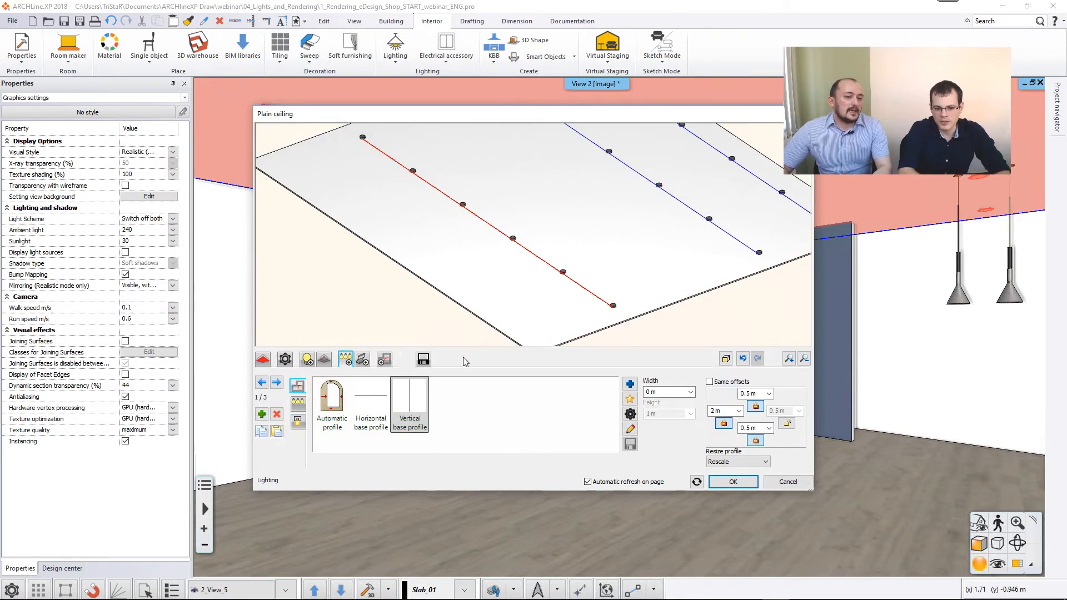
{"action": "left_click", "coordinate": [264, 416]}
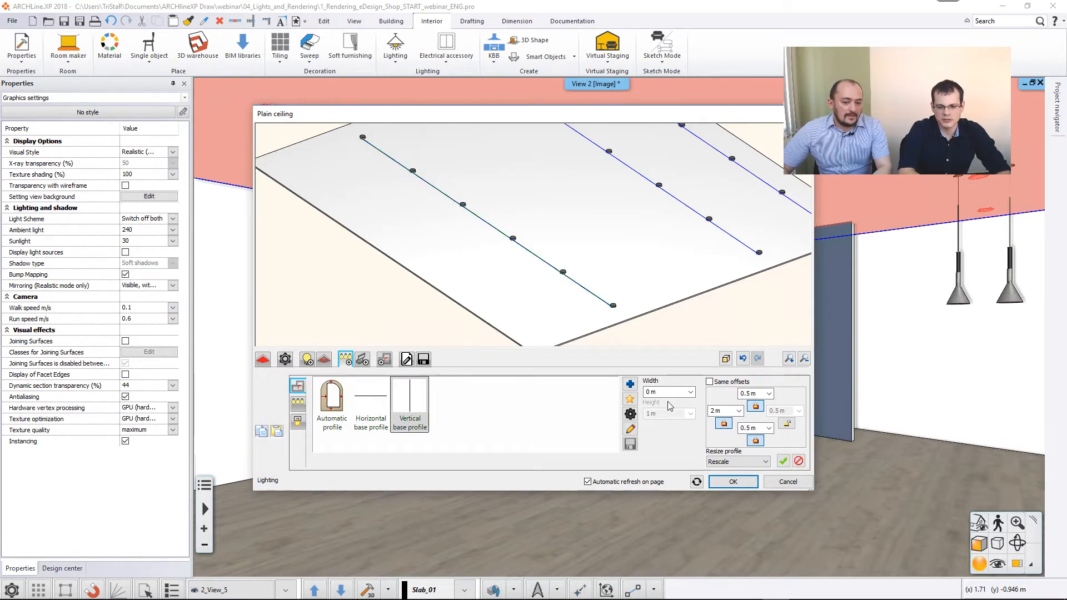
{"action": "left_click", "coordinate": [725, 412]}
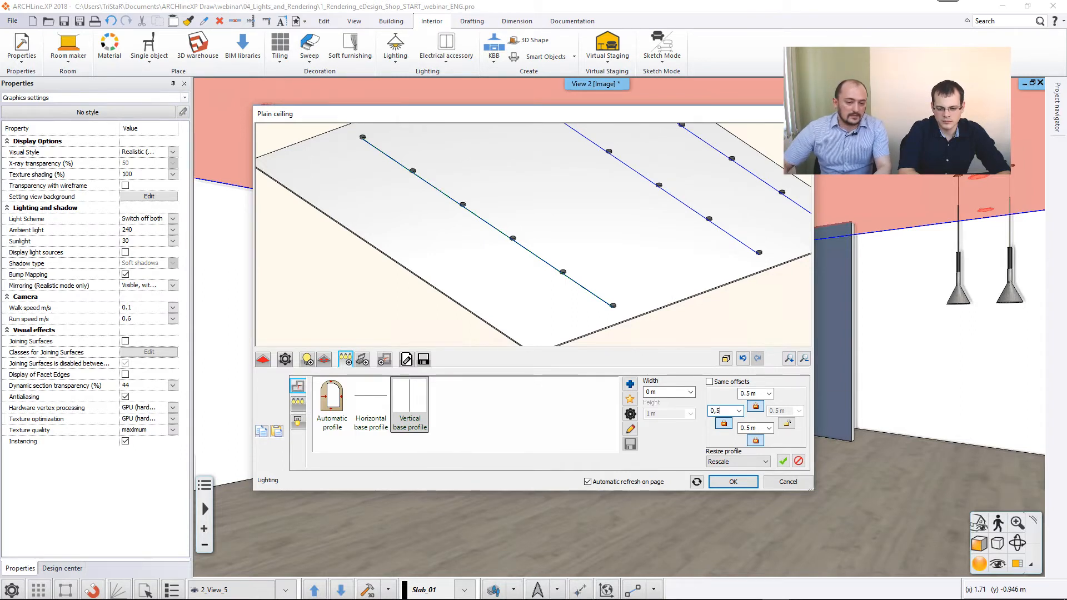
{"action": "left_click", "coordinate": [748, 393]}
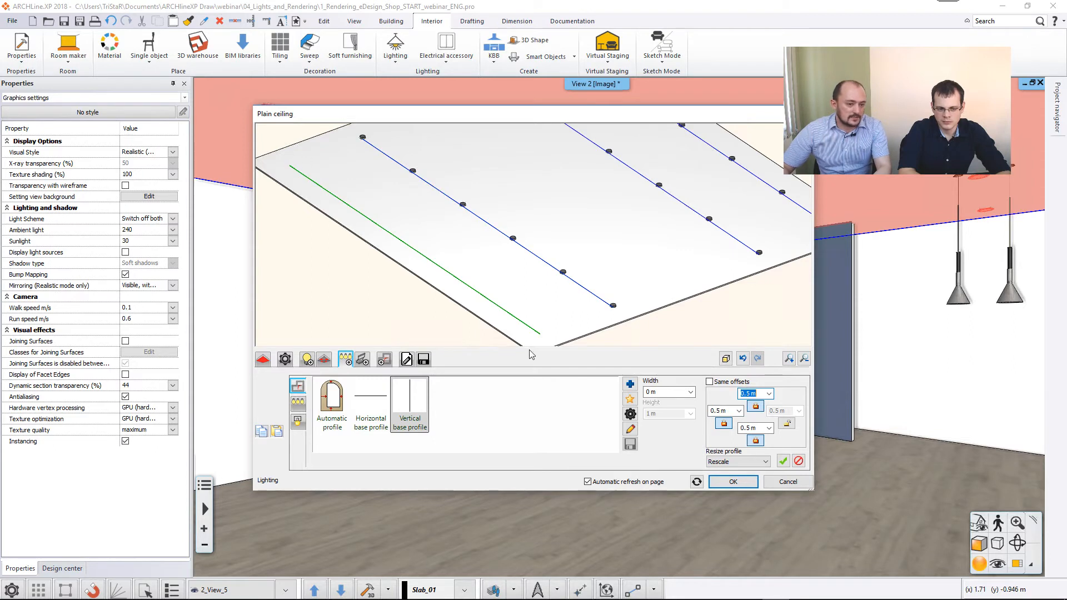
{"action": "left_click", "coordinate": [782, 460]}
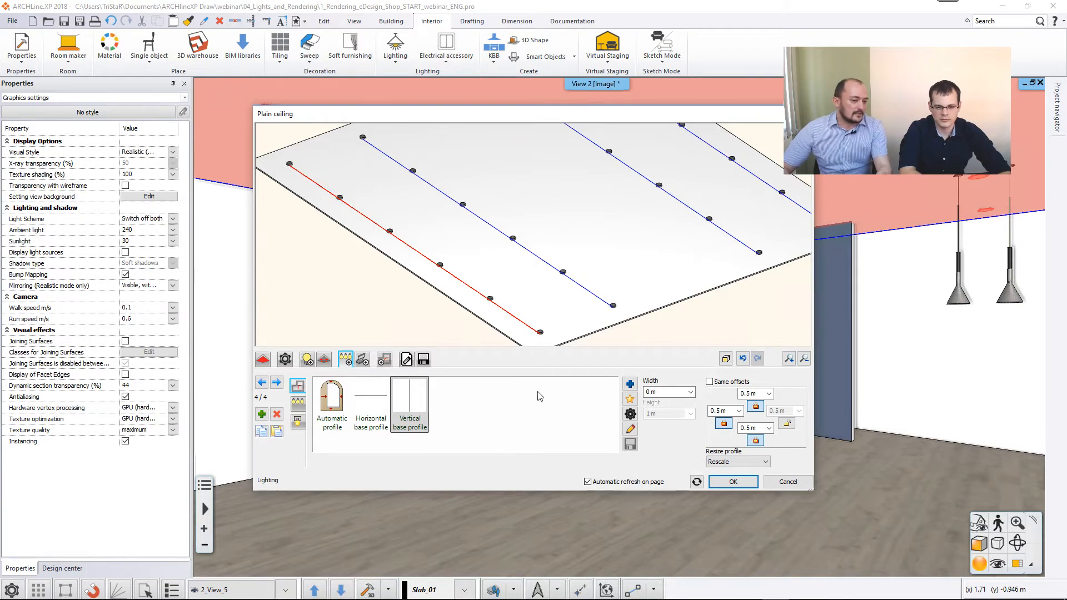
{"action": "left_click", "coordinate": [730, 482]}
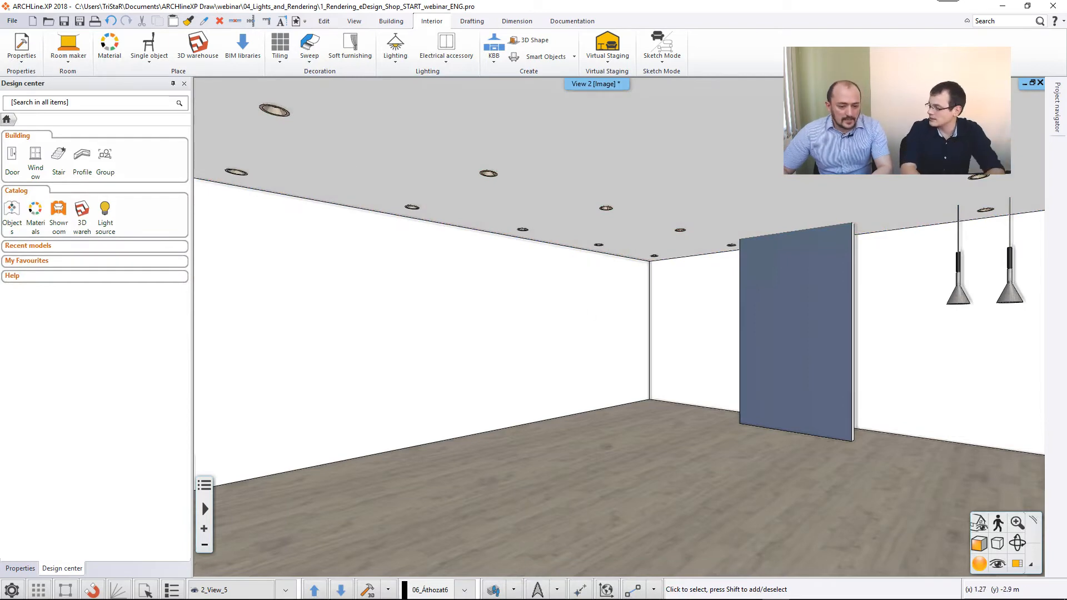
Render the current room view in real time to check the light from the added spotlight row
{"action": "left_click", "coordinate": [802, 587]}
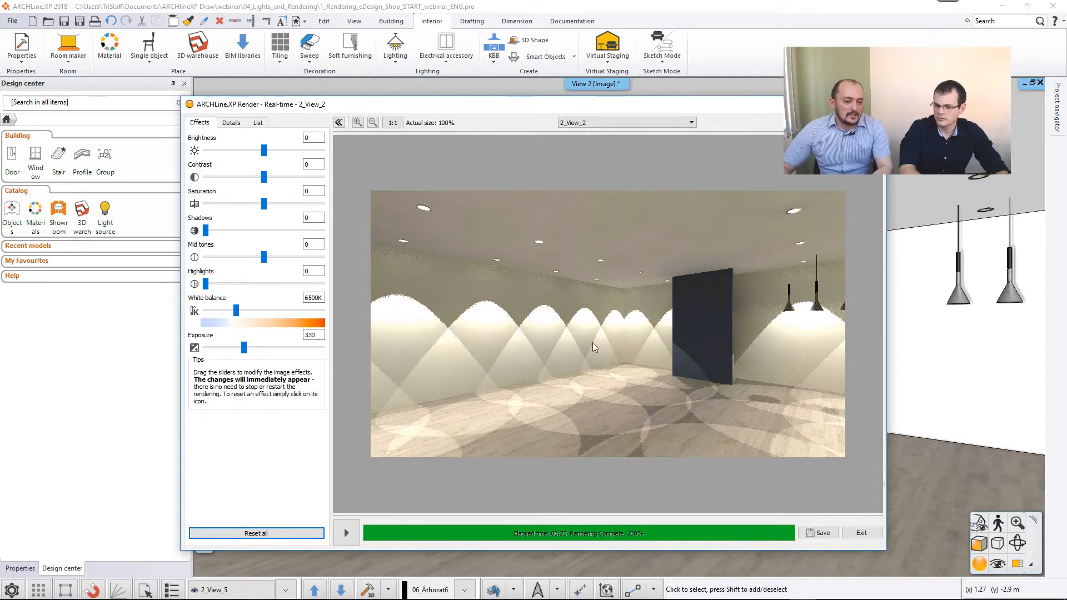
Restart the real-time render of 2_View_2, stop it early and close the render window
{"action": "left_click", "coordinate": [348, 535]}
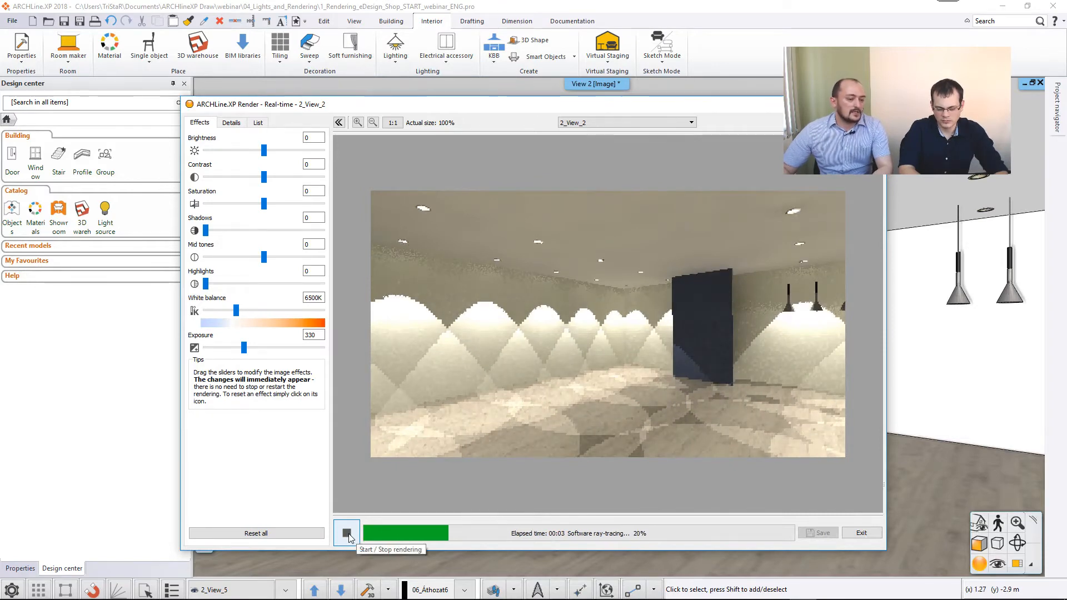
{"action": "left_click", "coordinate": [347, 534]}
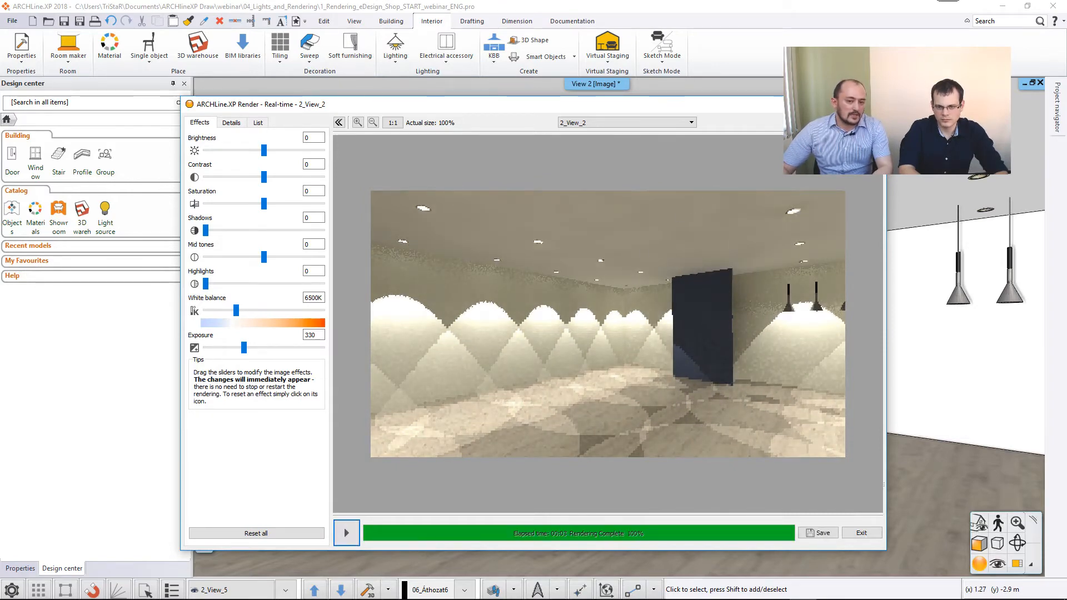
{"action": "key", "text": "Escape"}
{"action": "left_click", "coordinate": [526, 312]}
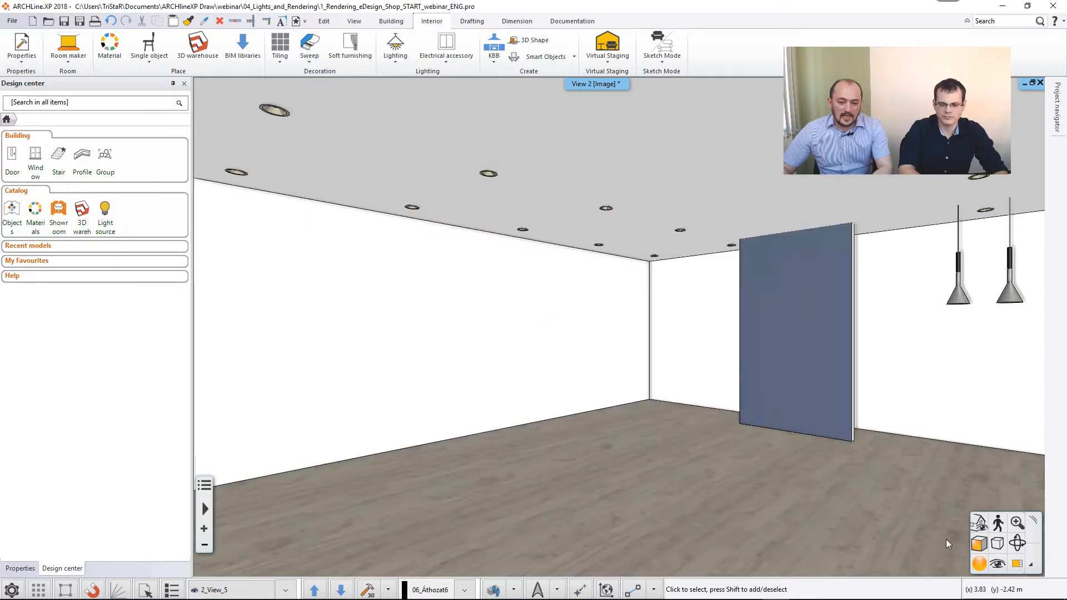
Start a new real-time draft render for 2_View_5 and leave it to return to the model
{"action": "left_click", "coordinate": [979, 564]}
{"action": "left_click", "coordinate": [917, 518]}
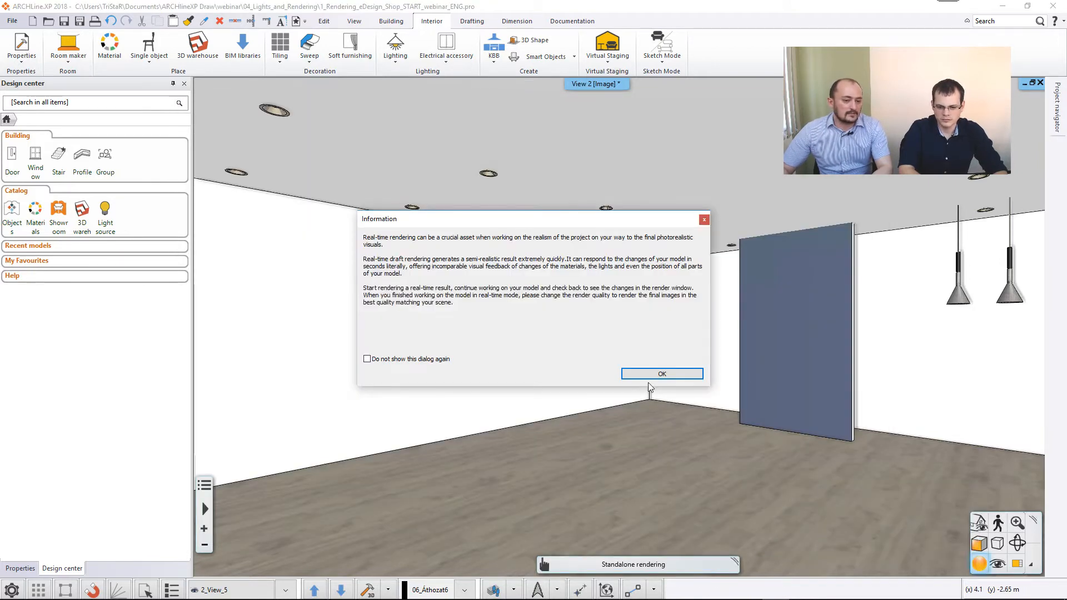
{"action": "left_click", "coordinate": [661, 375]}
{"action": "left_click", "coordinate": [589, 455]}
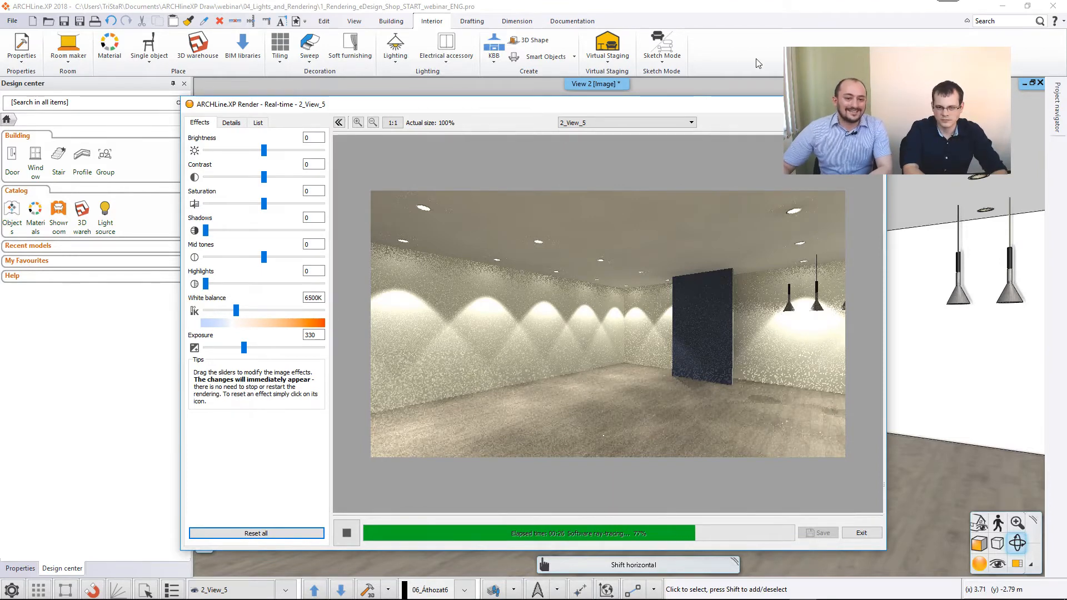
{"action": "key", "text": "Escape"}
{"action": "key", "text": "Escape"}
Show the 3D view beside the floor plan and turn on the Shop interior - Furnishing and LED strip layers
{"action": "scroll", "coordinate": [768, 243], "scroll_direction": "up", "scroll_amount": 1}
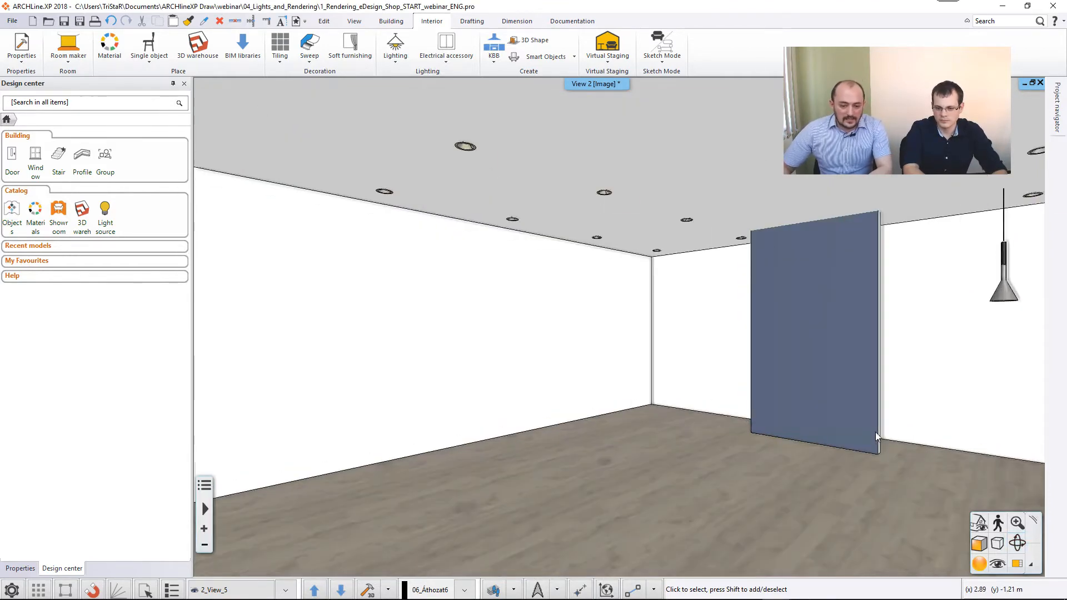
{"action": "key", "text": "ctrl+F5"}
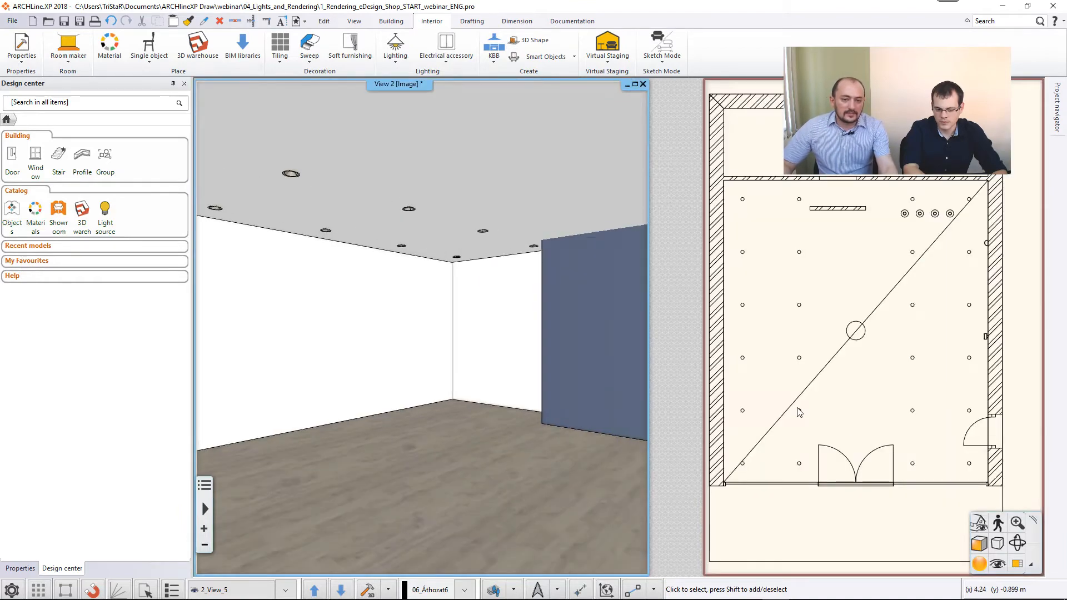
{"action": "left_click", "coordinate": [799, 413]}
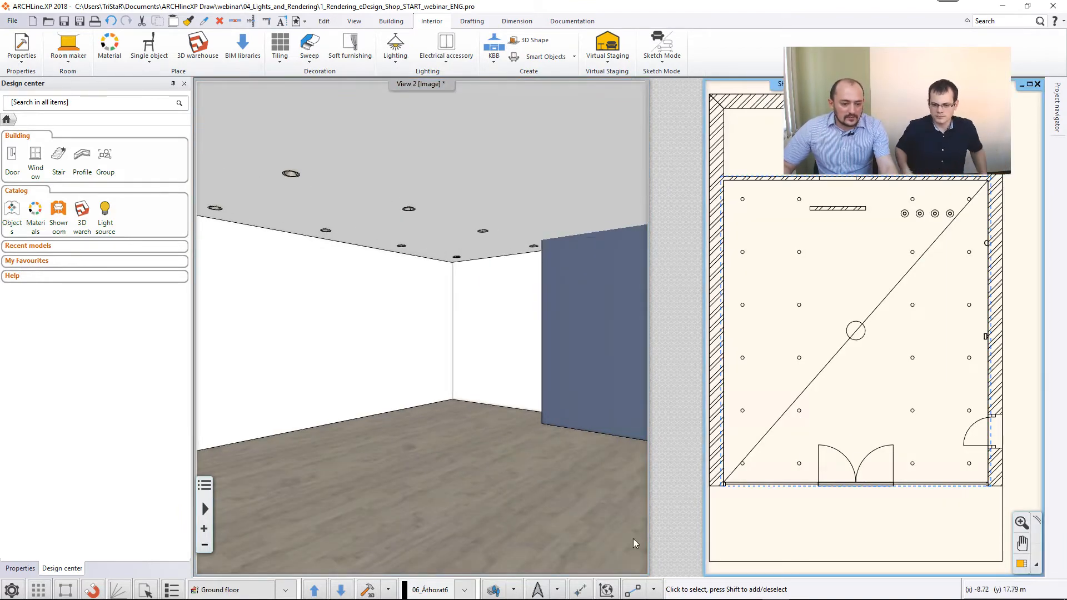
{"action": "left_click", "coordinate": [493, 590]}
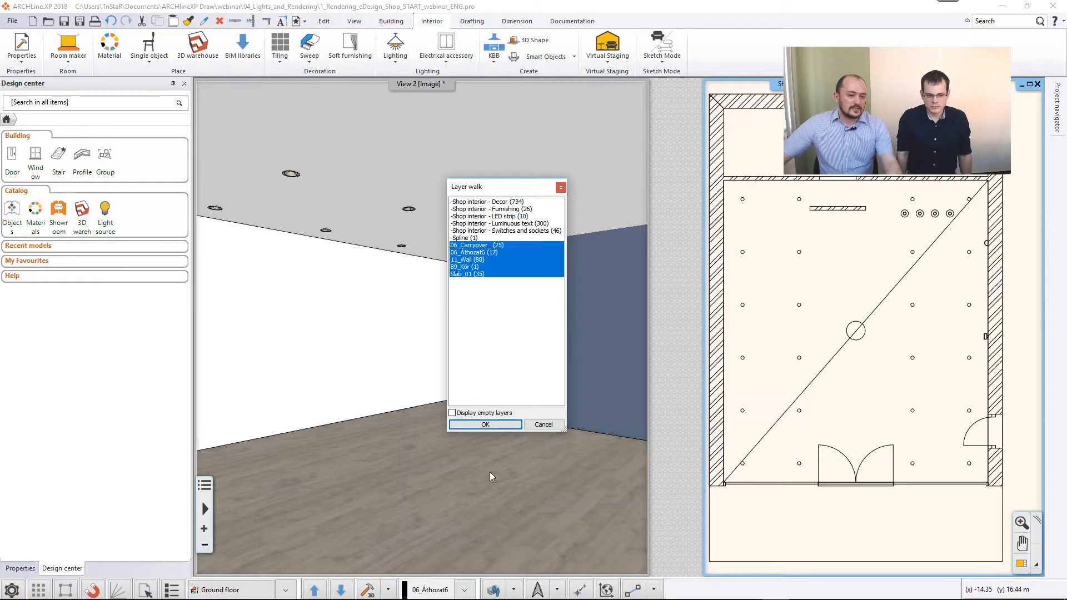
{"action": "left_click", "coordinate": [500, 209], "text": "ctrl"}
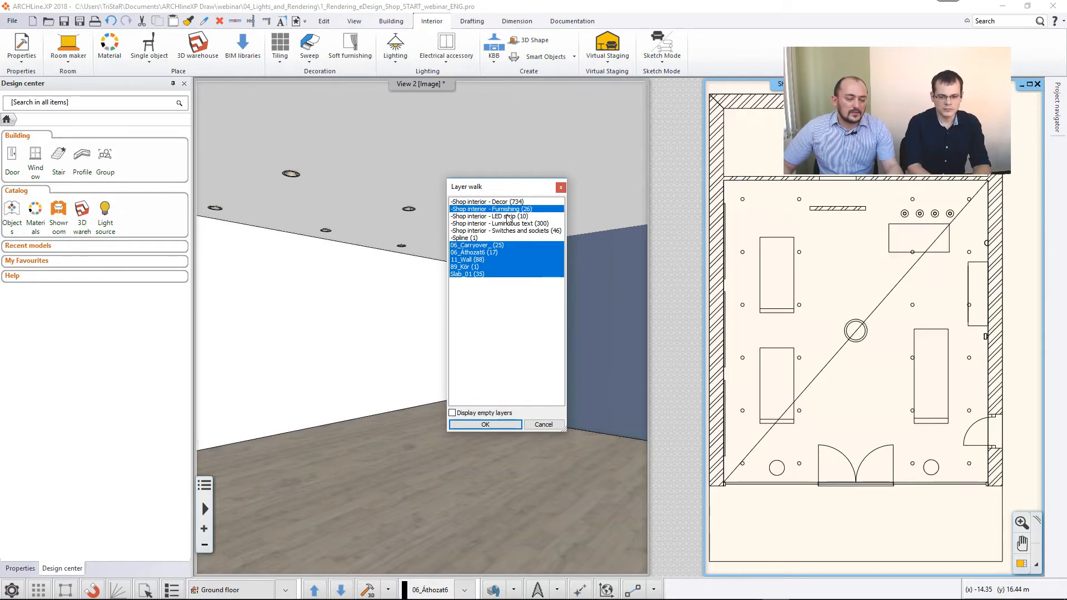
{"action": "left_click", "coordinate": [506, 216], "text": "ctrl"}
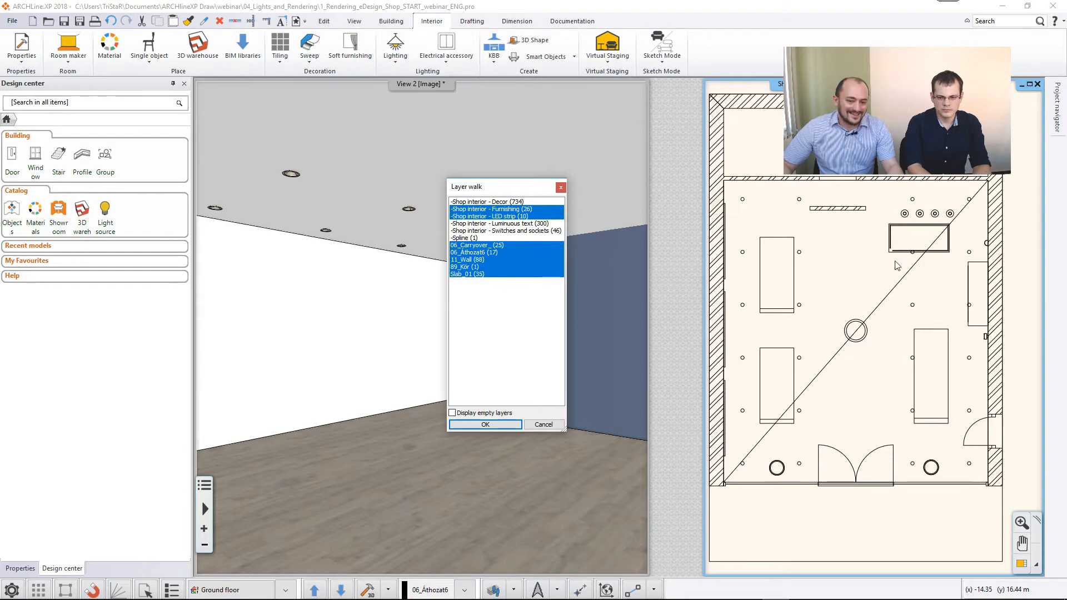
{"action": "left_click", "coordinate": [487, 423]}
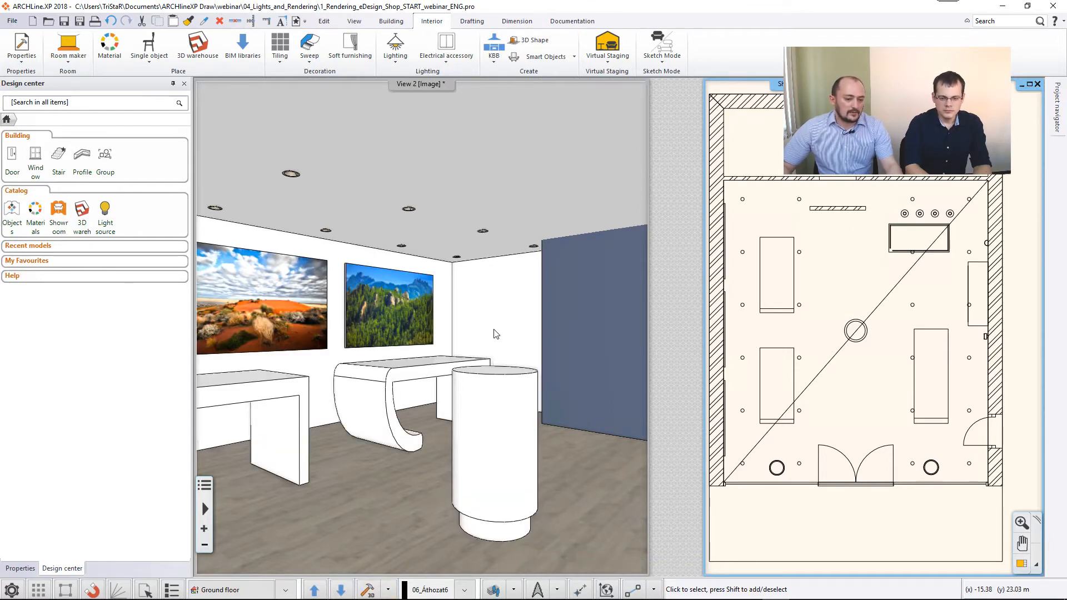
Arrange the 3D view as the main window, switch it to 1_View_from door and check the furnished shop in the real-time render
{"action": "left_click", "coordinate": [1021, 563]}
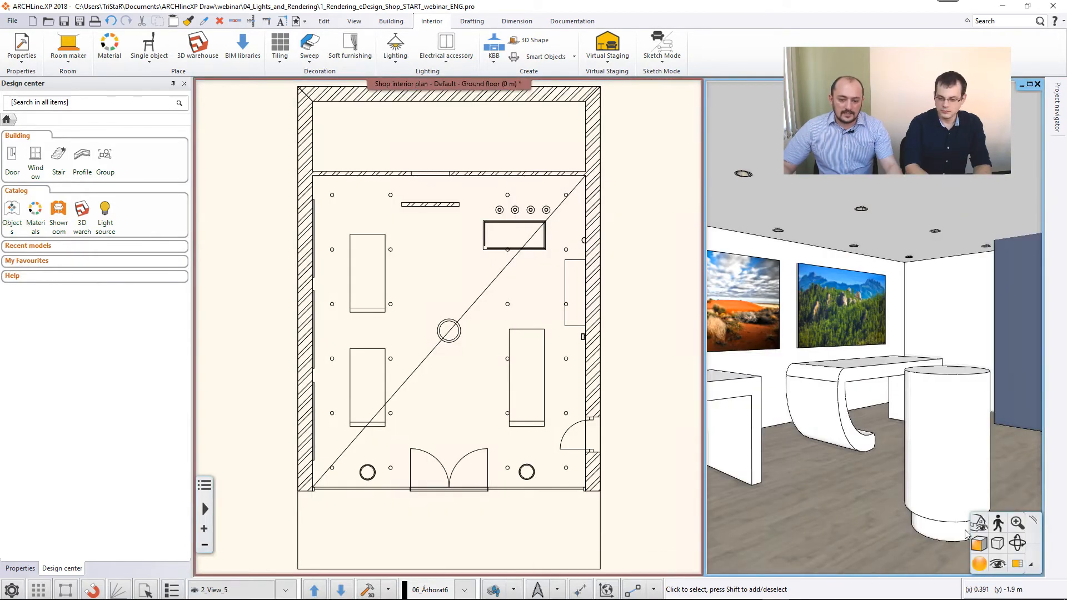
{"action": "left_click", "coordinate": [1021, 563]}
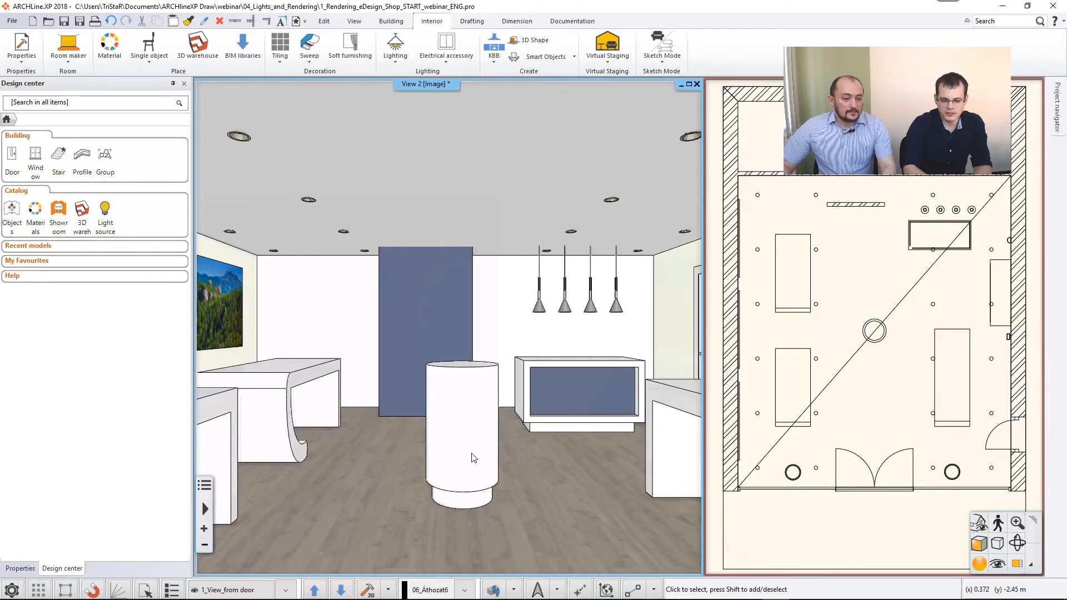
{"action": "left_click", "coordinate": [827, 303]}
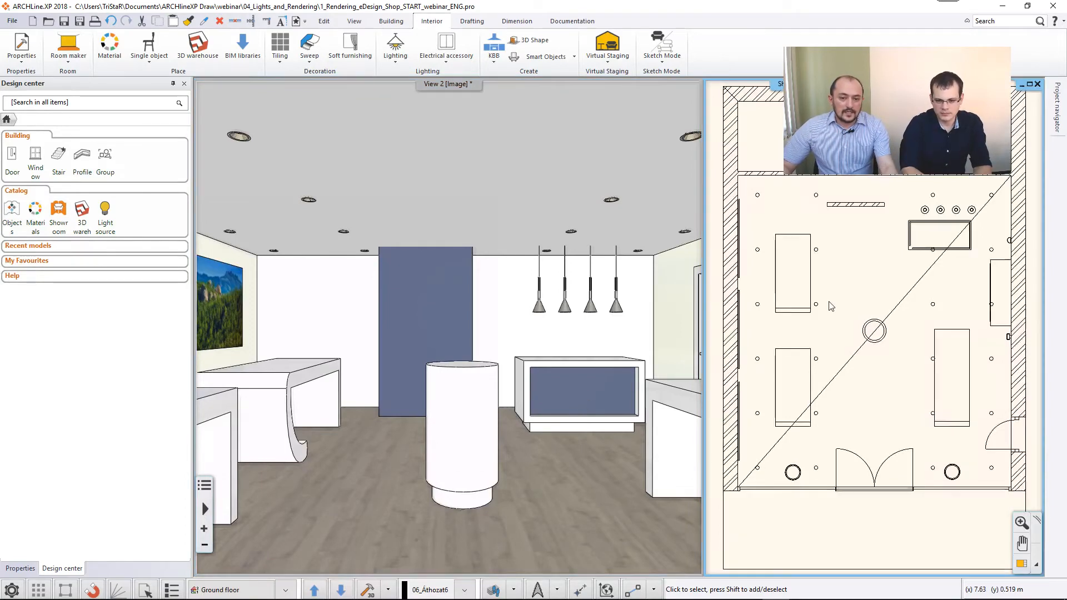
{"action": "left_click", "coordinate": [687, 313]}
{"action": "mouse_move", "coordinate": [662, 595]}
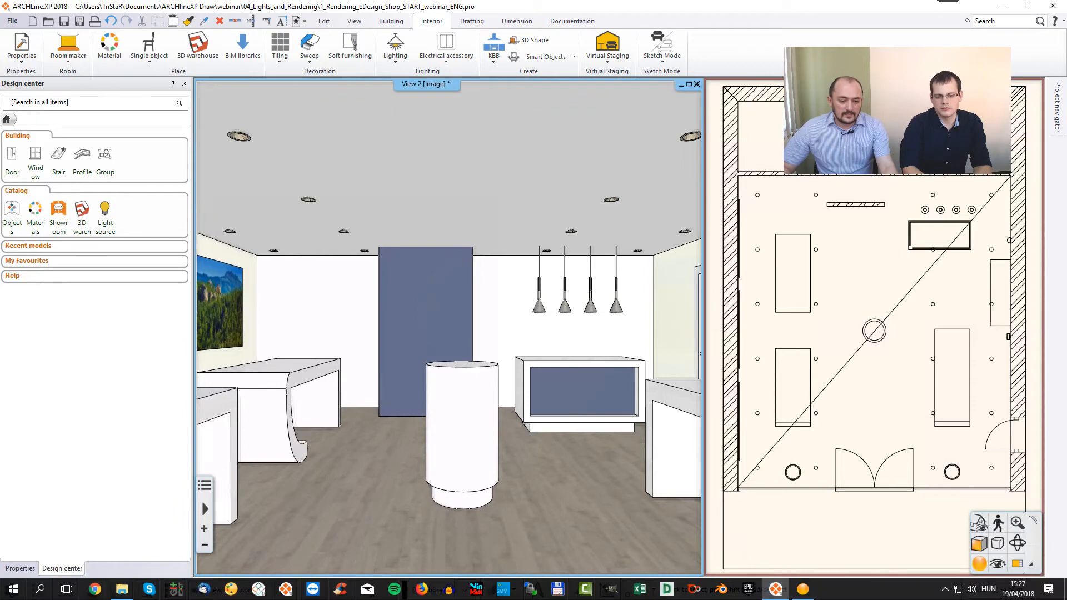
{"action": "left_click", "coordinate": [802, 589]}
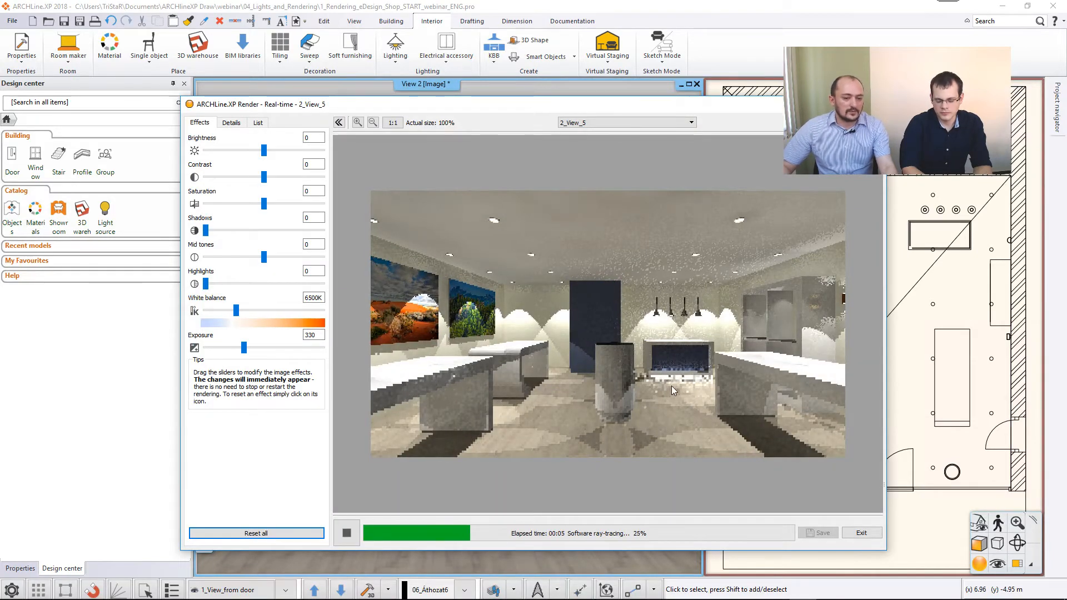
Start an LED light strip on the plan with an arc over the upper half of the central round counter's outer circle
{"action": "left_click", "coordinate": [929, 280]}
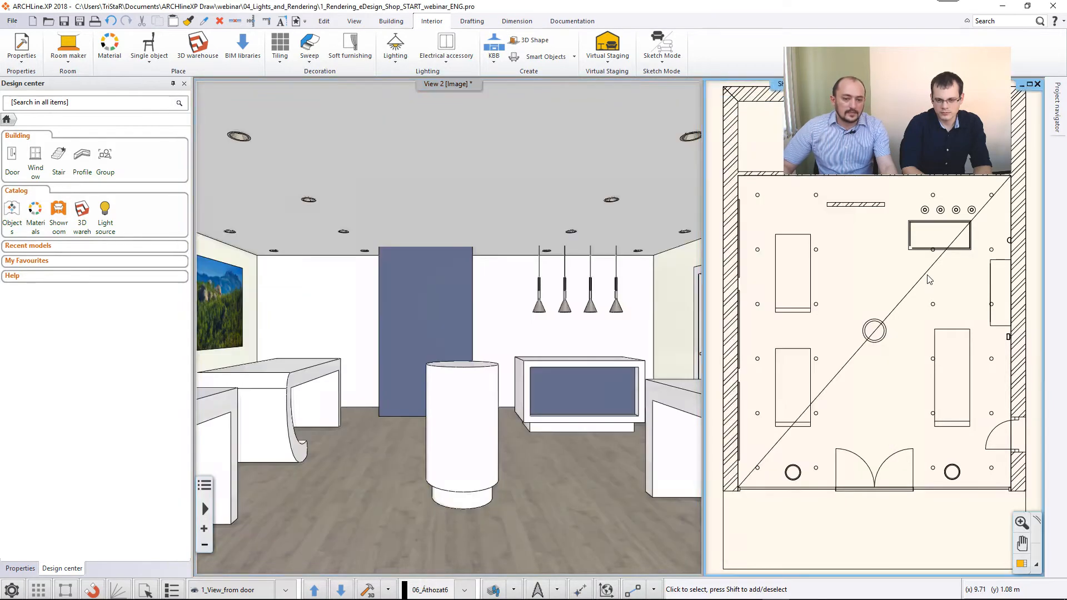
{"action": "scroll", "coordinate": [878, 333], "scroll_direction": "up", "scroll_amount": 5}
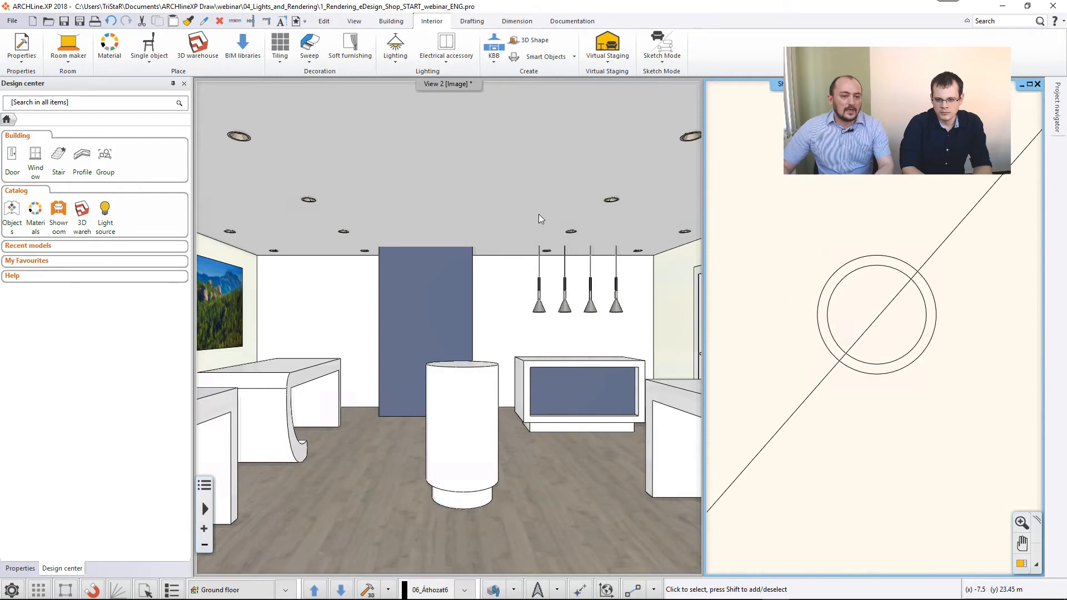
{"action": "left_click", "coordinate": [406, 64]}
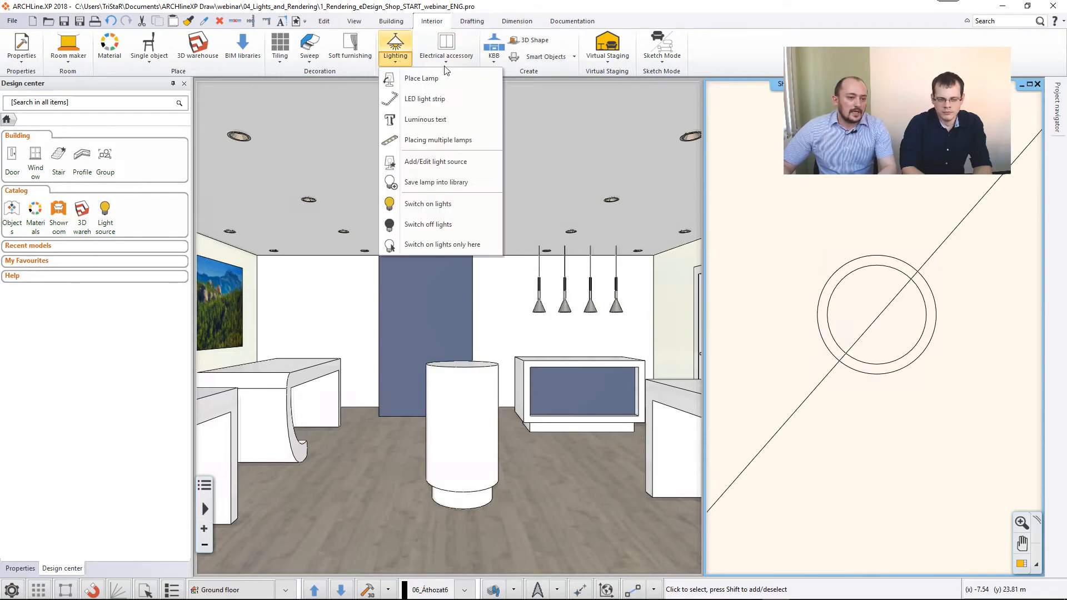
{"action": "left_click", "coordinate": [439, 99]}
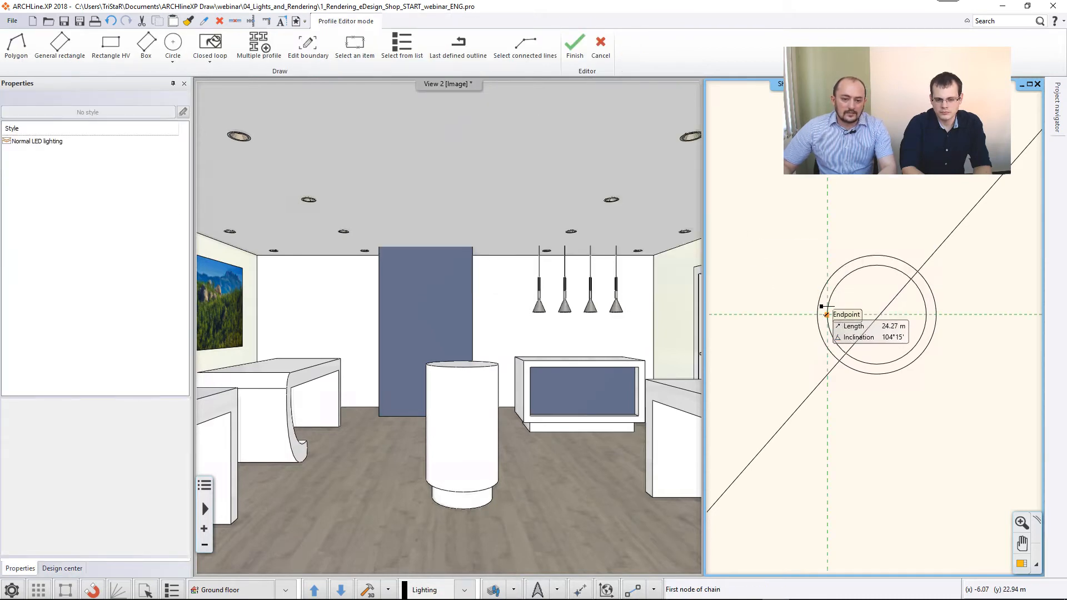
{"action": "left_click", "coordinate": [820, 314]}
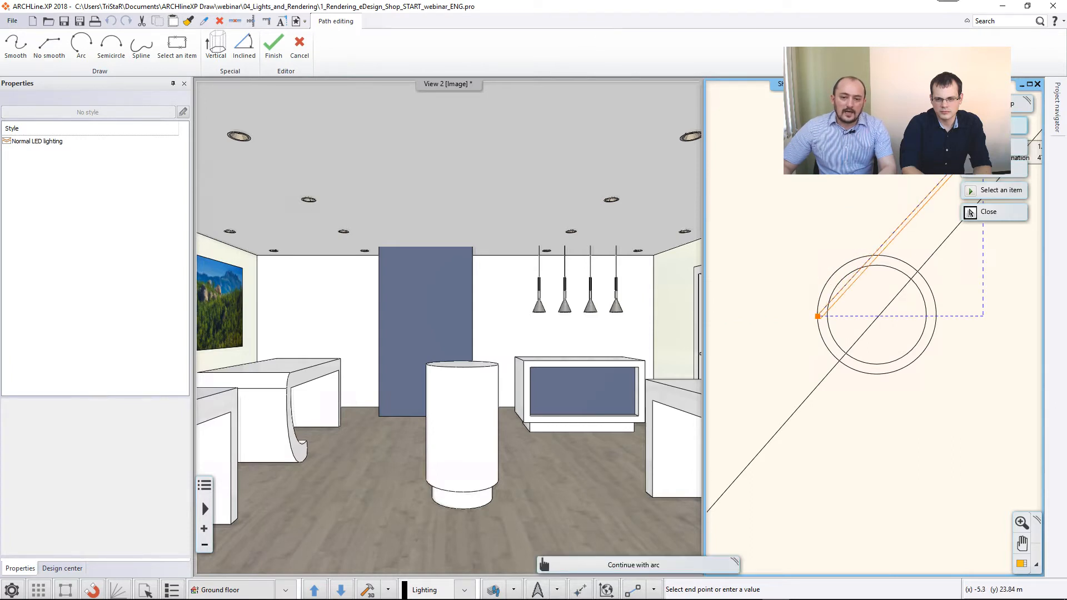
{"action": "left_click", "coordinate": [979, 211]}
{"action": "left_click", "coordinate": [939, 313]}
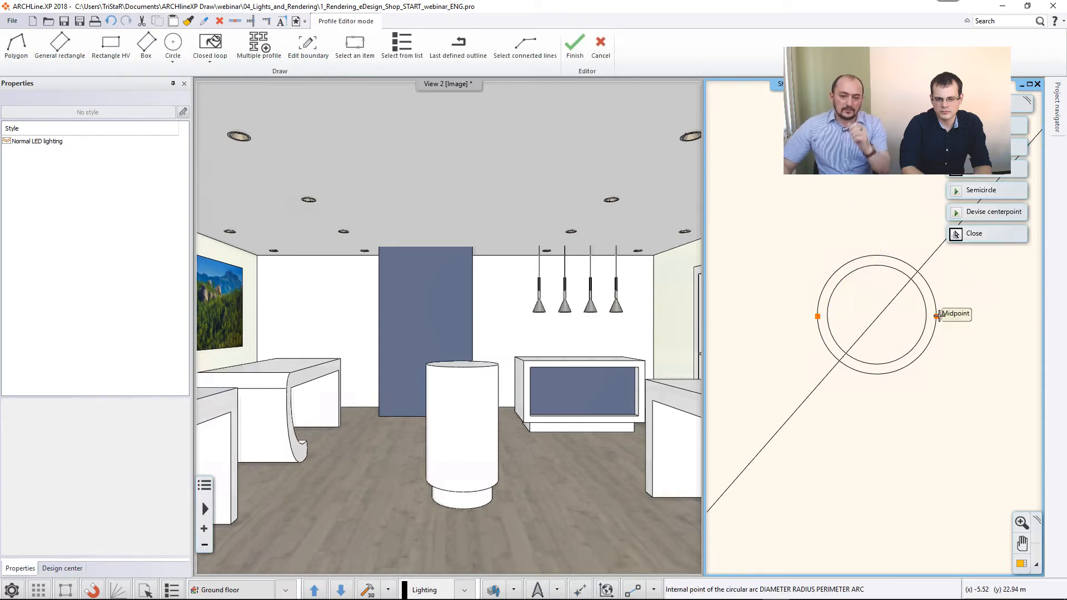
{"action": "left_click", "coordinate": [878, 254]}
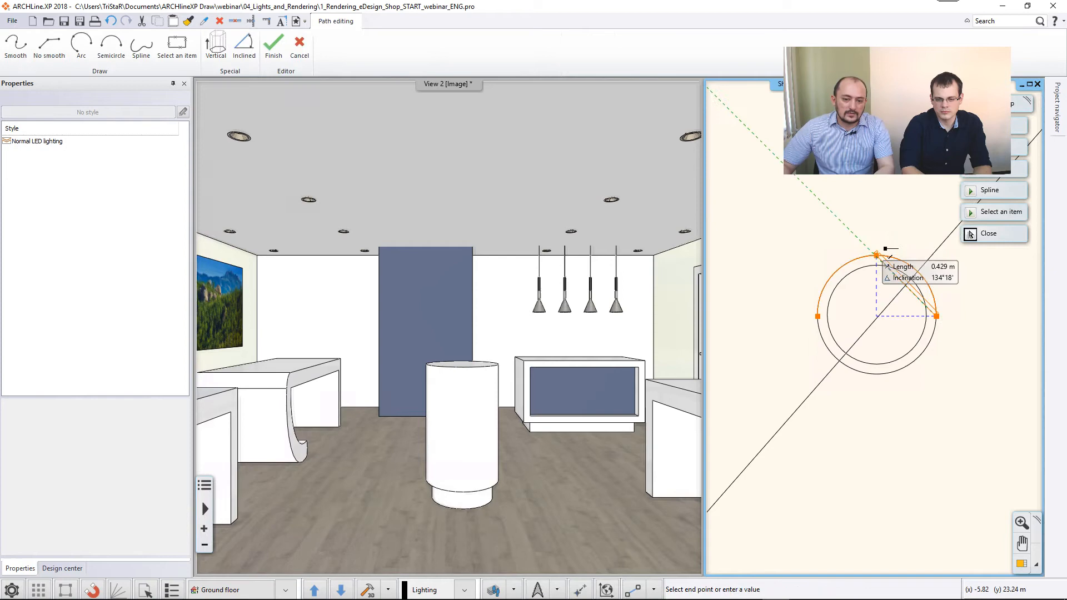
Close the LED strip path with a second arc along the lower half of the outer circle and finish the path
{"action": "left_click", "coordinate": [970, 234]}
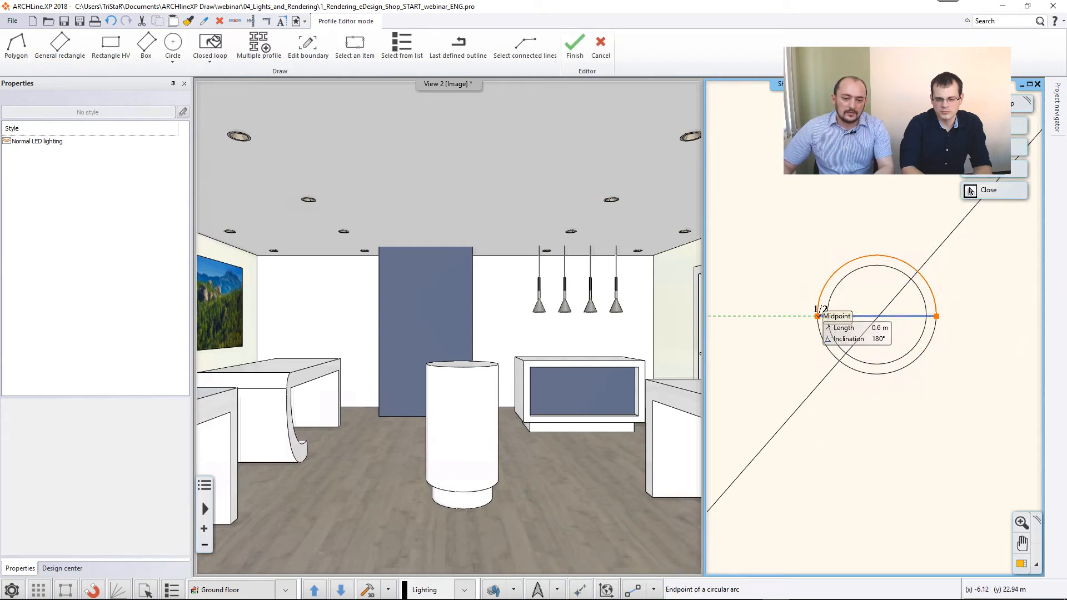
{"action": "left_click", "coordinate": [817, 316]}
{"action": "scroll", "coordinate": [817, 320], "scroll_direction": "up", "scroll_amount": 3}
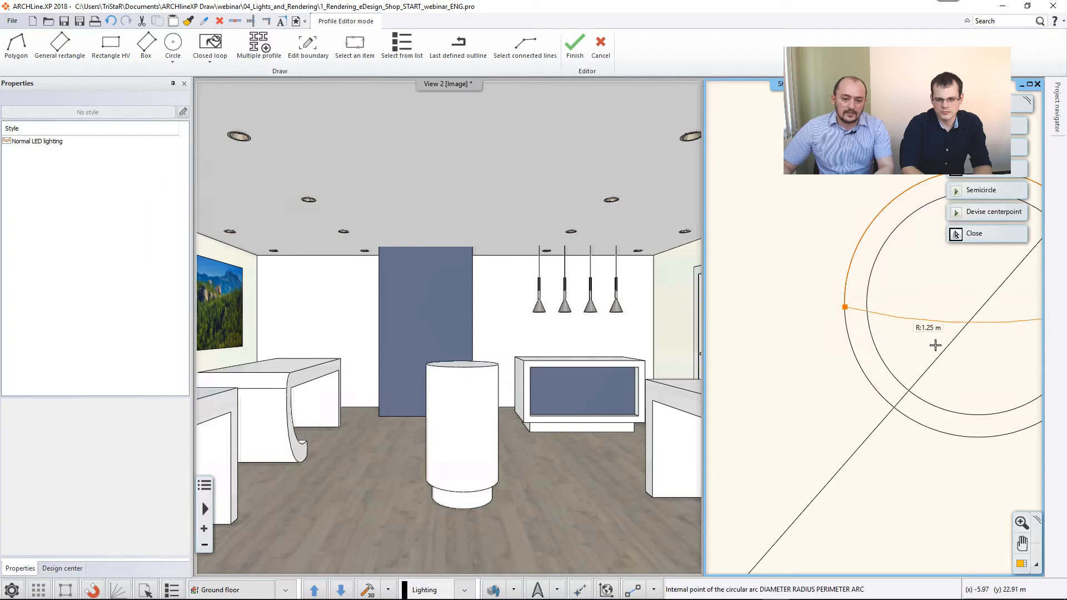
{"action": "left_click", "coordinate": [934, 436]}
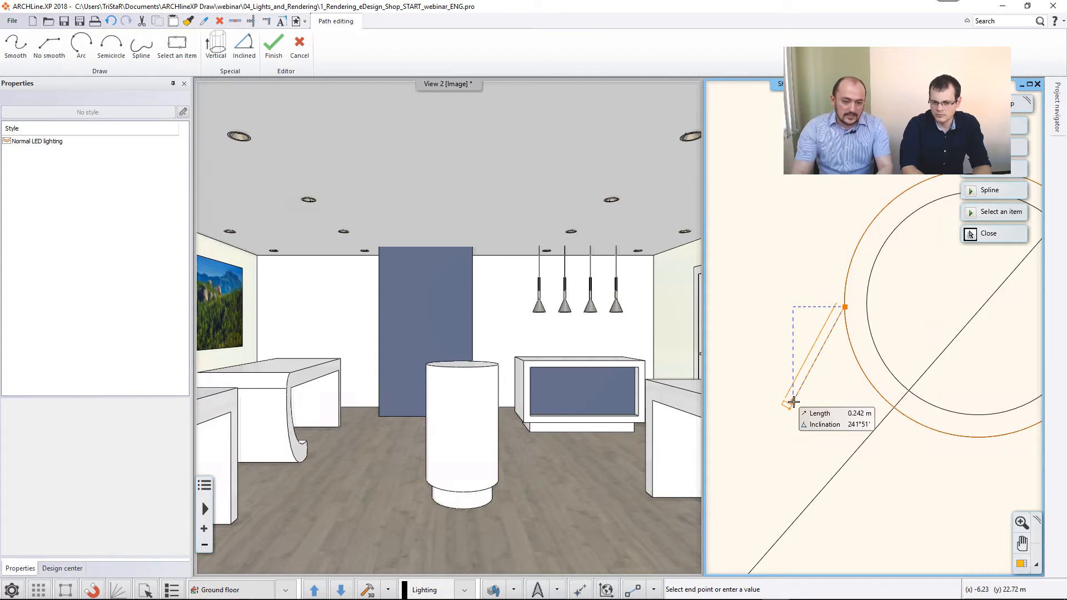
{"action": "key", "text": "Return"}
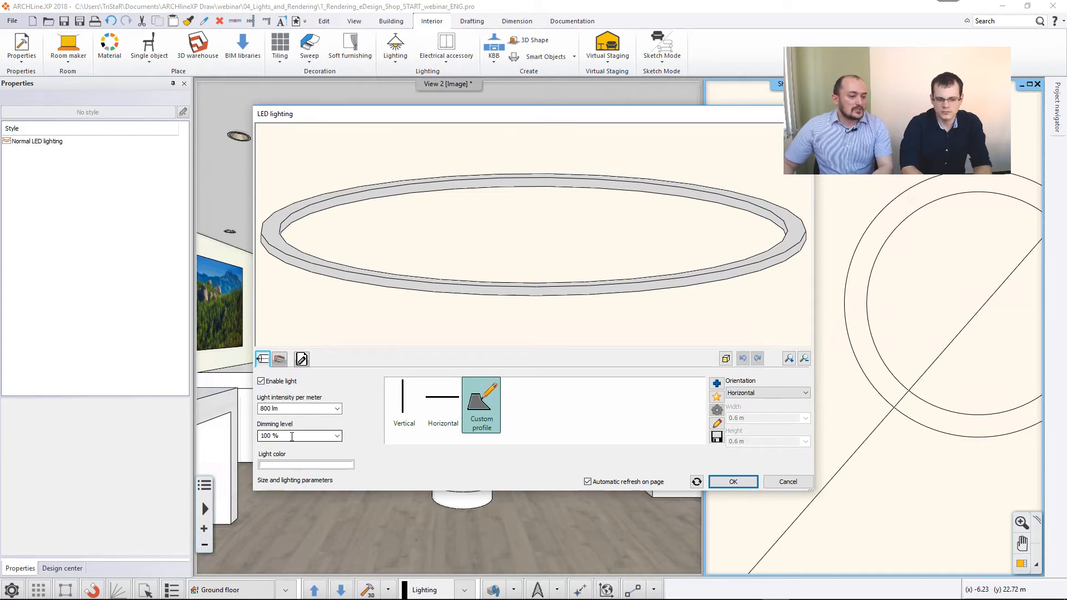
Set the LED strip's light color to dark orange from the ARCHline.XP colour table
{"action": "left_click", "coordinate": [270, 409]}
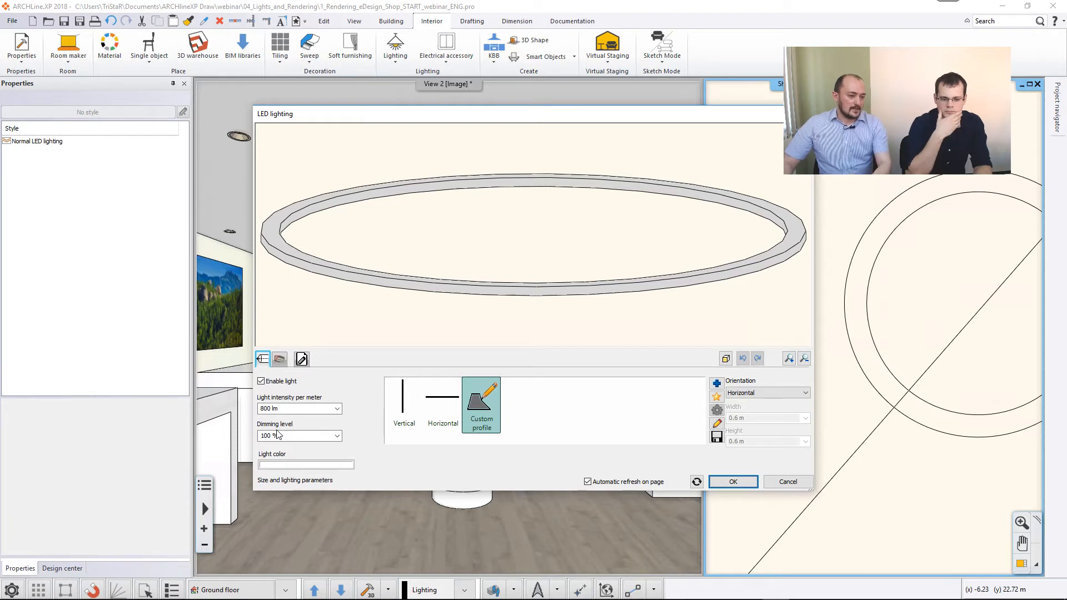
{"action": "left_click", "coordinate": [305, 466]}
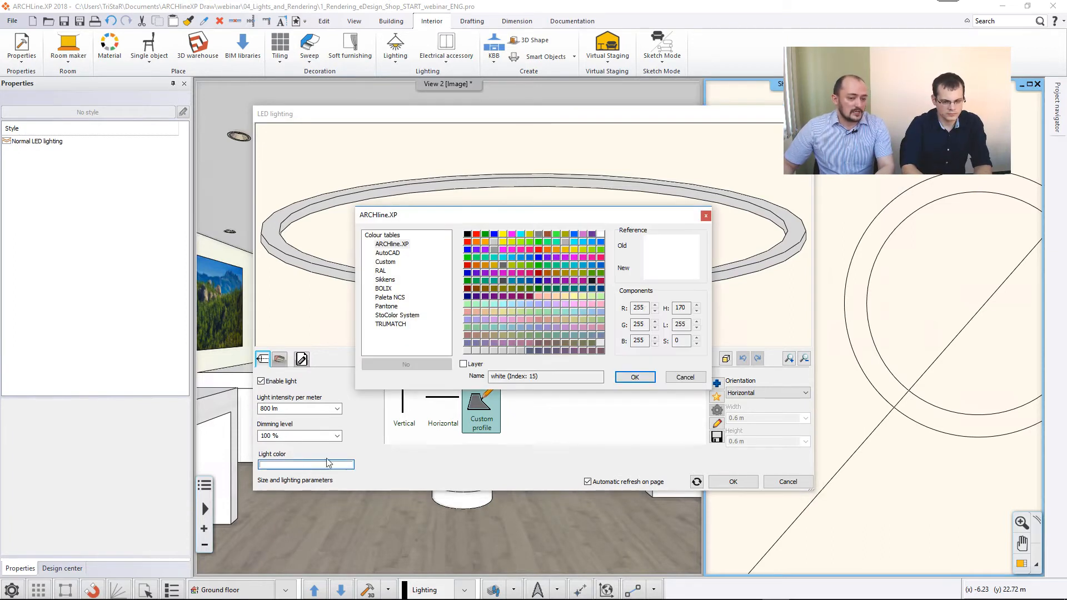
{"action": "left_click", "coordinate": [485, 266]}
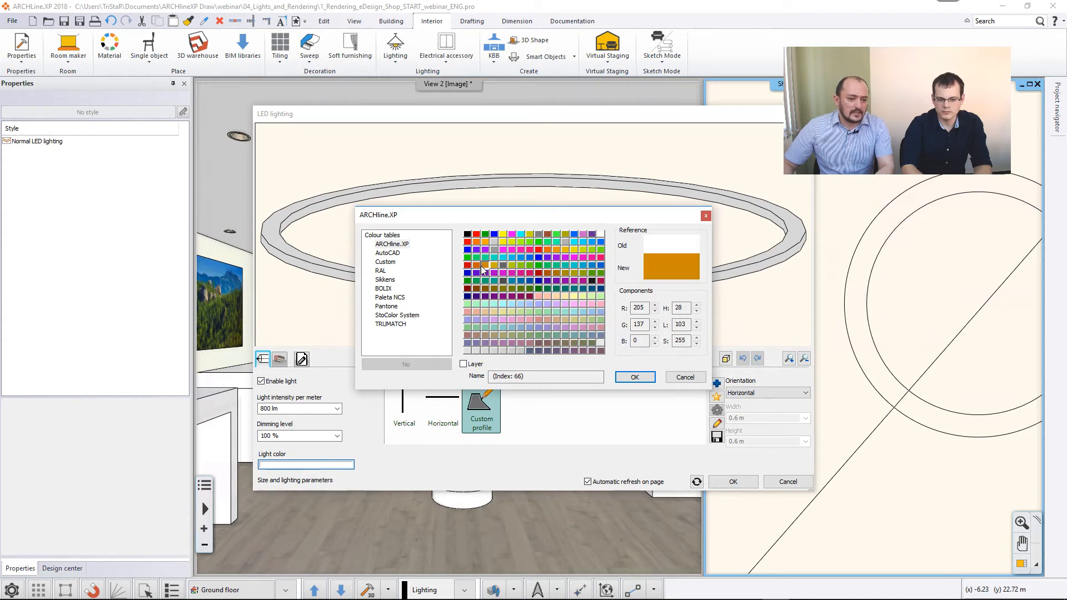
{"action": "left_click", "coordinate": [478, 266]}
{"action": "left_click", "coordinate": [634, 377]}
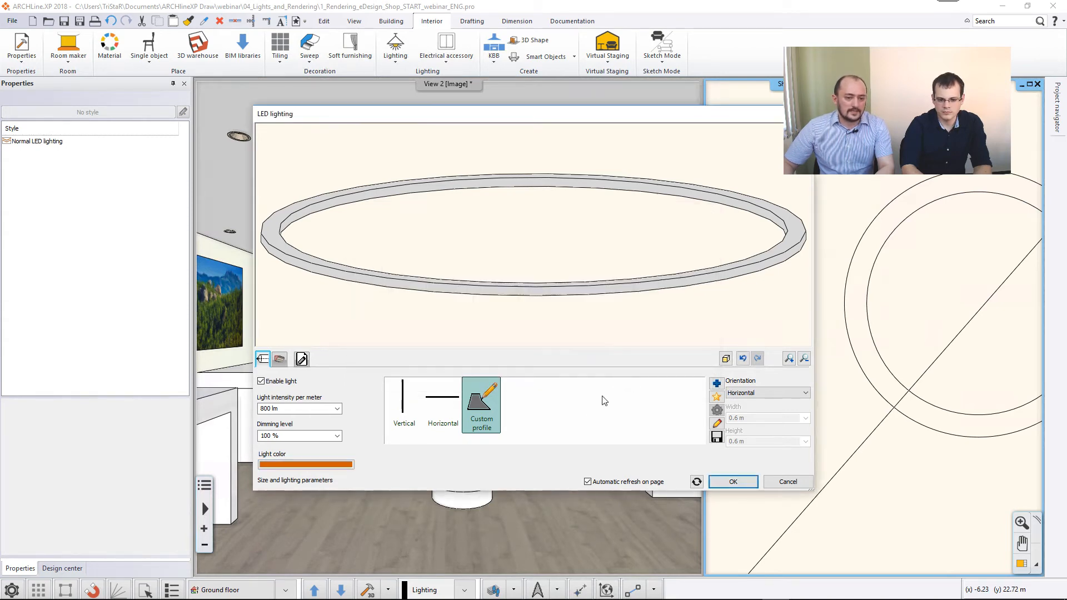
Review the LED strip's section profile and material options, then create the strip with a relative elevation of 120 mm
{"action": "left_click", "coordinate": [279, 359]}
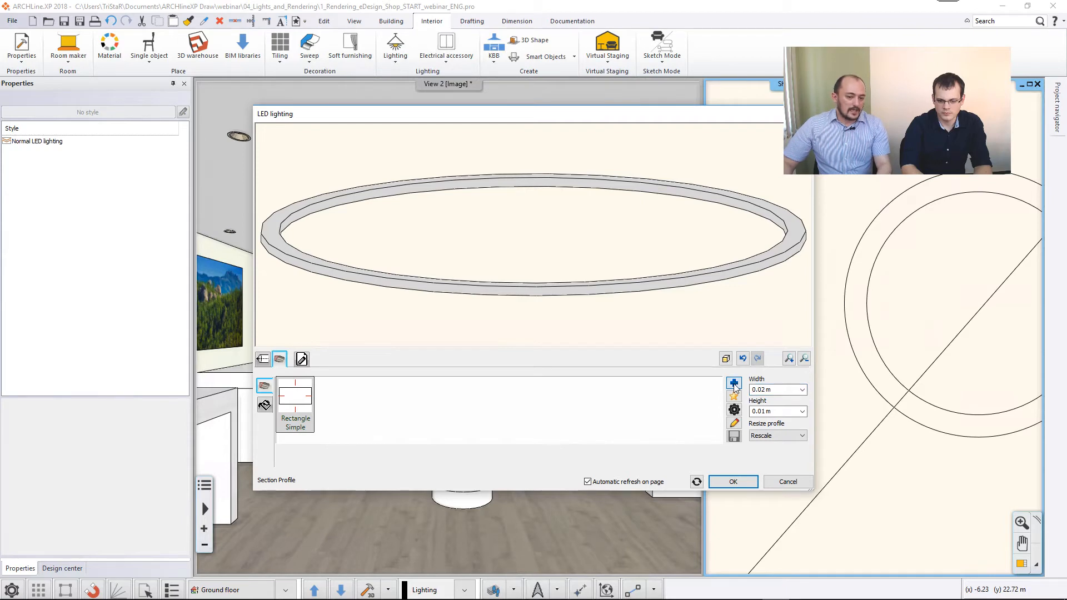
{"action": "left_click", "coordinate": [733, 384]}
{"action": "left_click", "coordinate": [846, 494]}
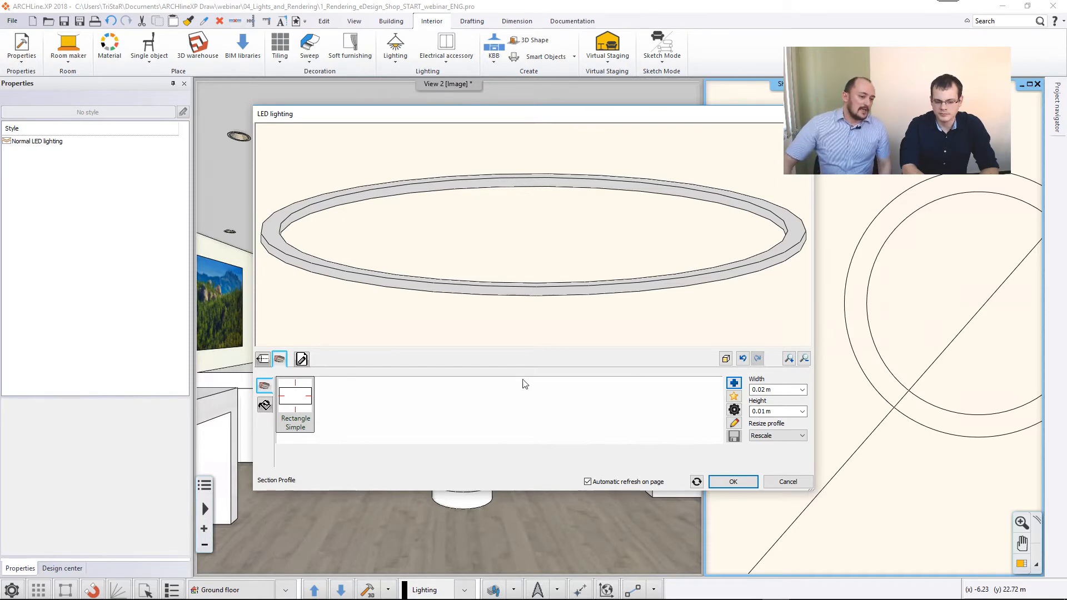
{"action": "left_click", "coordinate": [265, 405]}
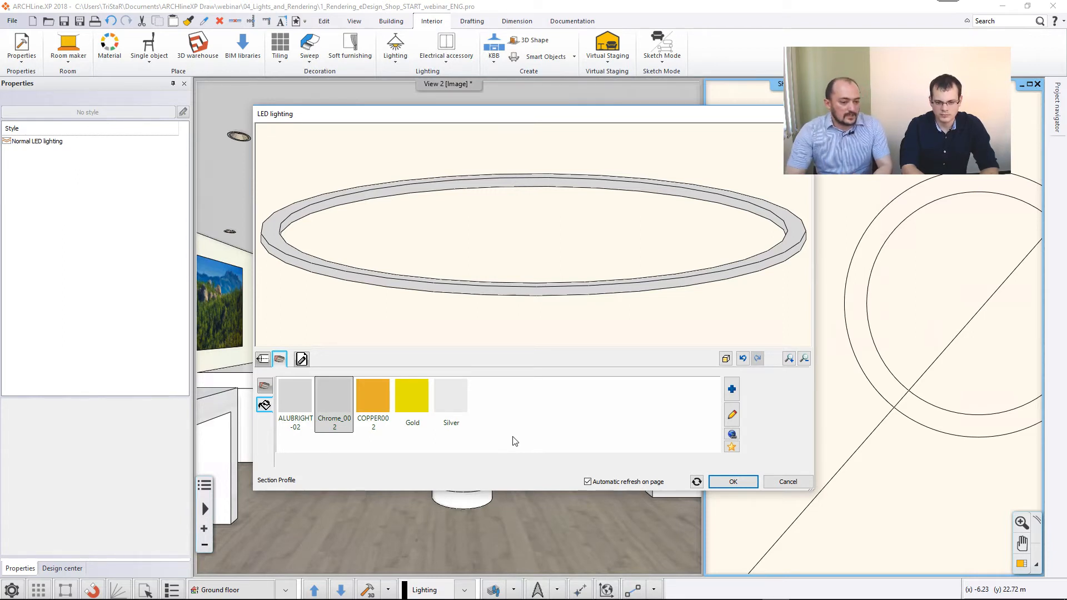
{"action": "left_click", "coordinate": [301, 359]}
{"action": "left_click", "coordinate": [298, 395]}
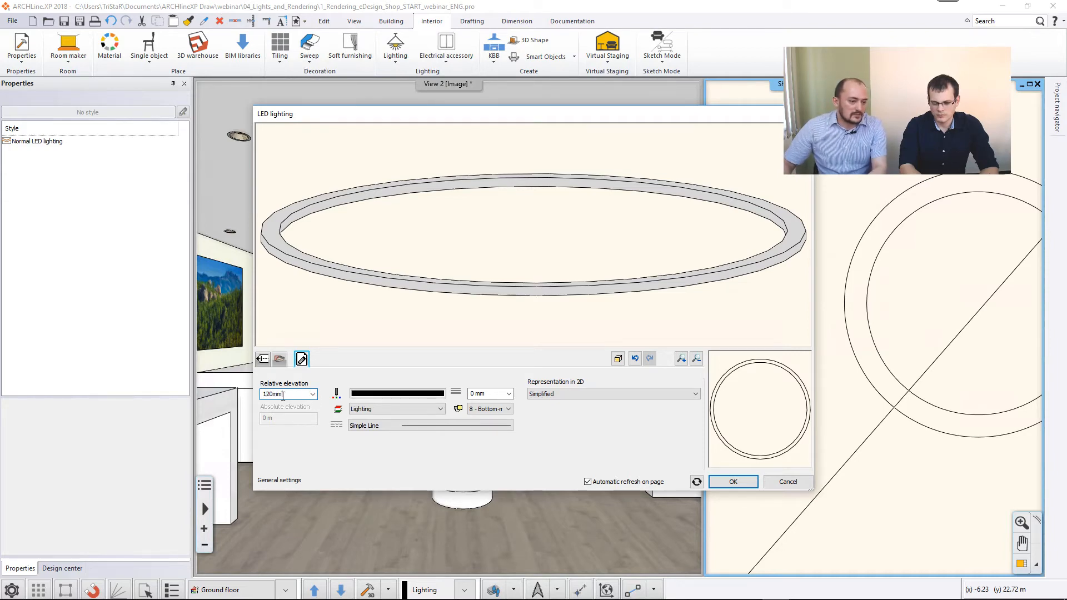
{"action": "left_click", "coordinate": [733, 482]}
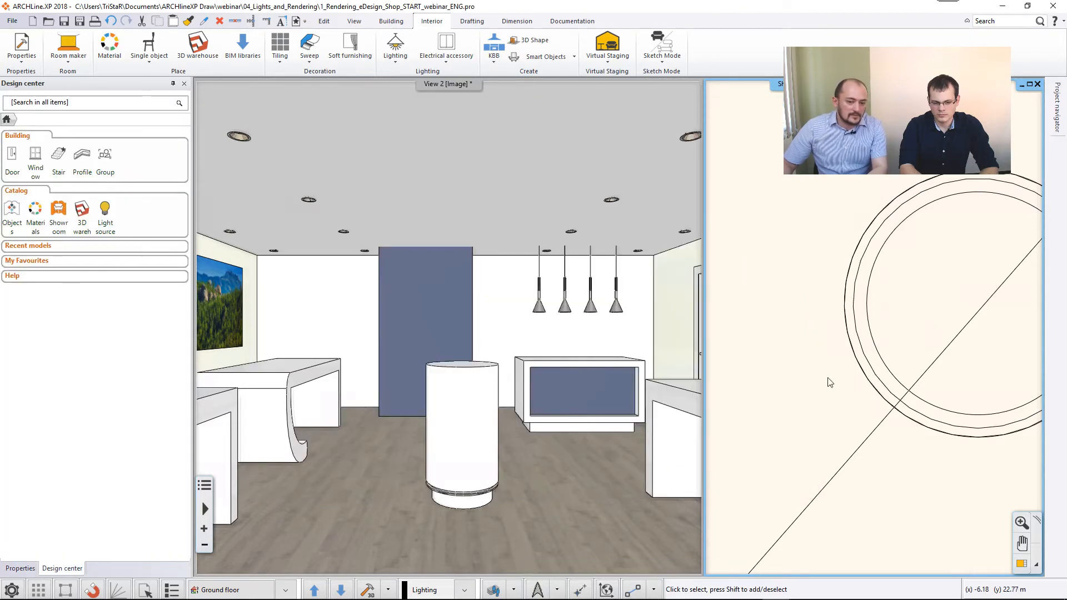
Reopen the LED strip's lighting settings from the plan for review and close them without changes
{"action": "left_click", "coordinate": [856, 328]}
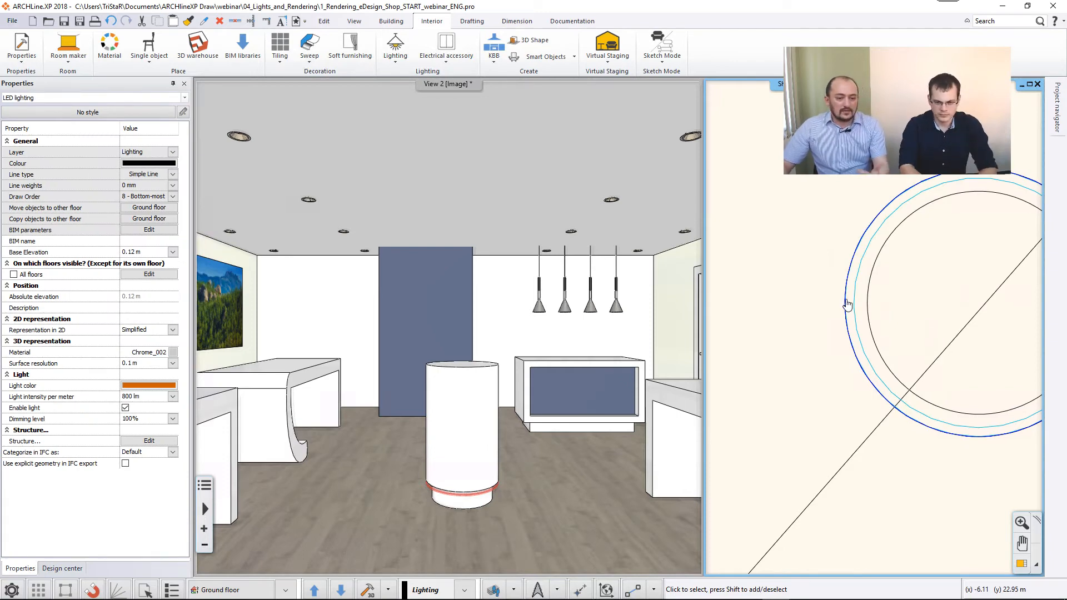
{"action": "left_click", "coordinate": [861, 341]}
{"action": "left_click", "coordinate": [885, 378]}
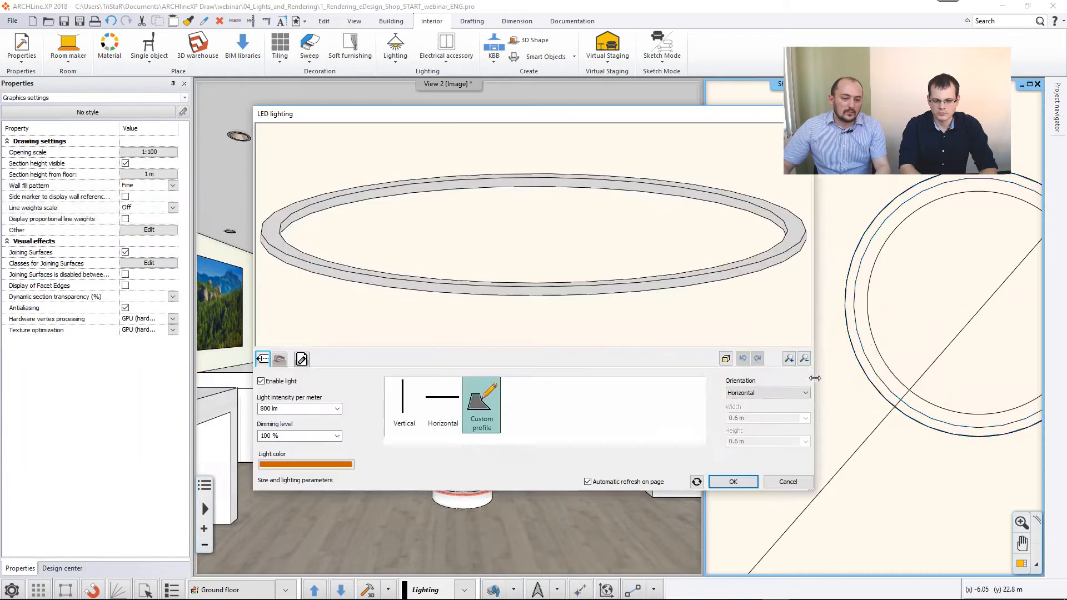
{"action": "left_click", "coordinate": [787, 481]}
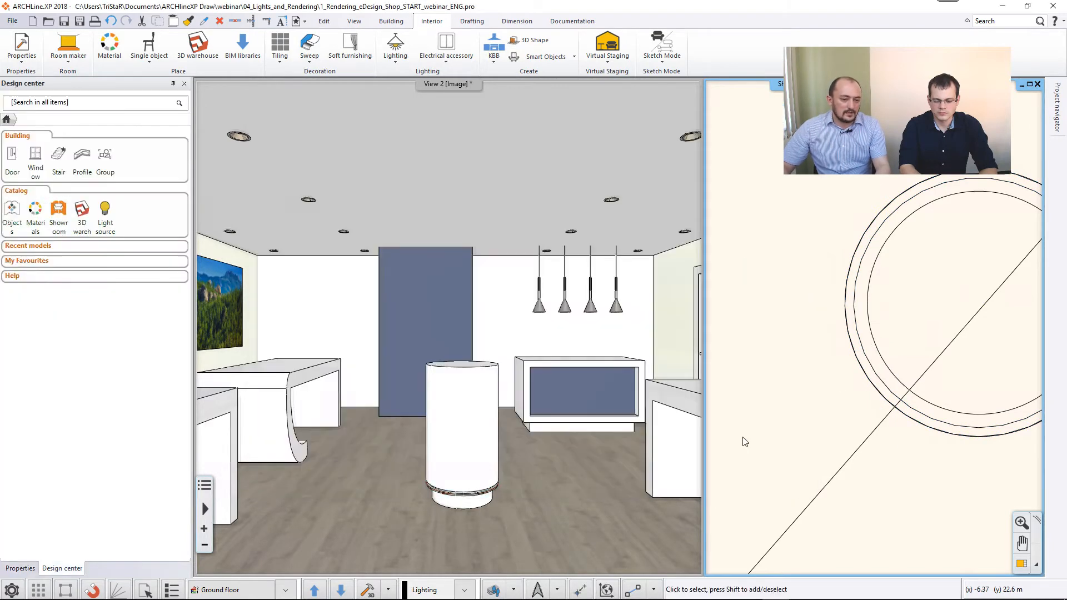
Check the LED strip around the round counter's base in a real-time render of the 3D view
{"action": "left_click", "coordinate": [622, 449]}
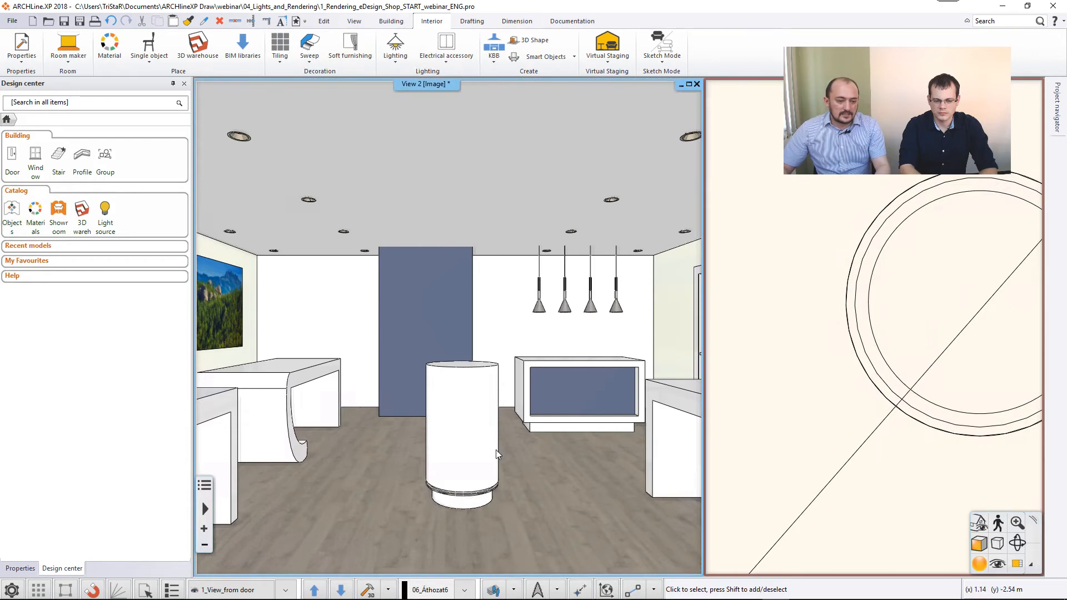
{"action": "left_click", "coordinate": [804, 592]}
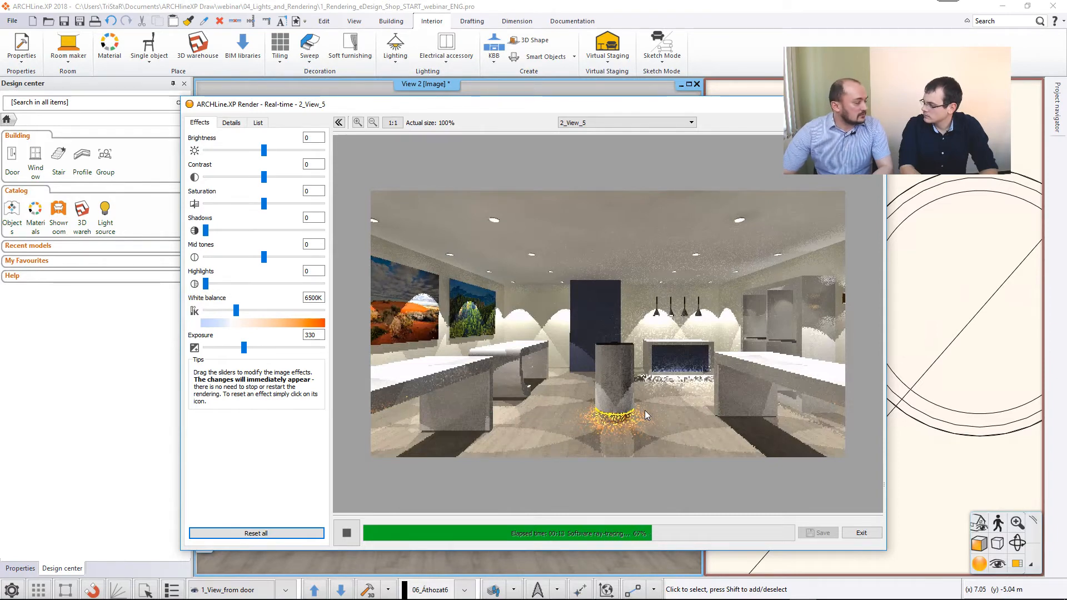
{"action": "left_click", "coordinate": [874, 104]}
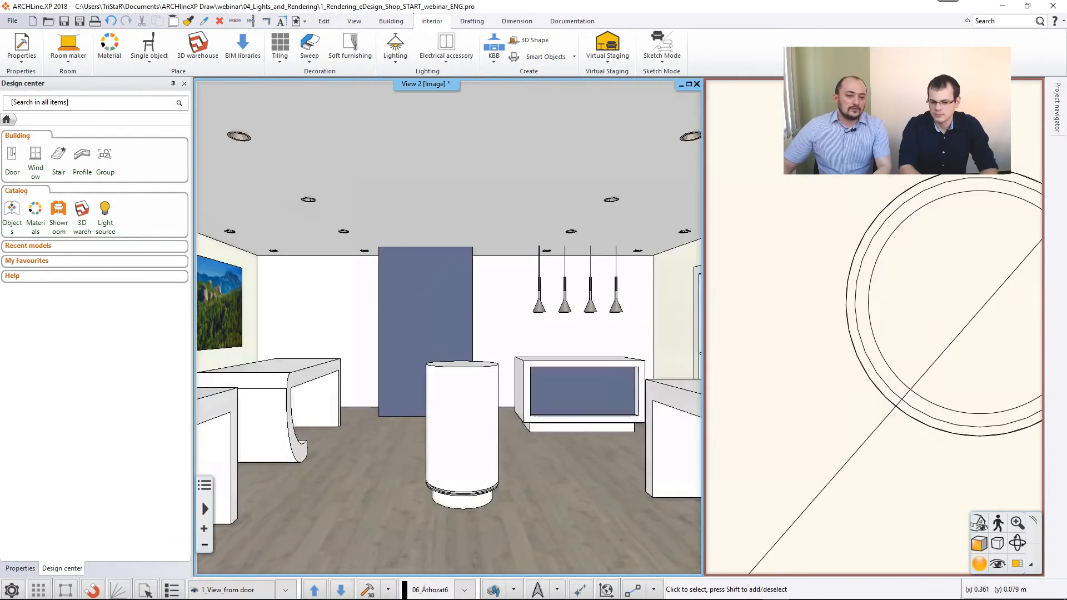
Show the -Shop interior - Luminous text layer and rebuild the 3D model with the view framed on the blue column
{"action": "scroll", "coordinate": [404, 350], "scroll_direction": "up", "scroll_amount": 4}
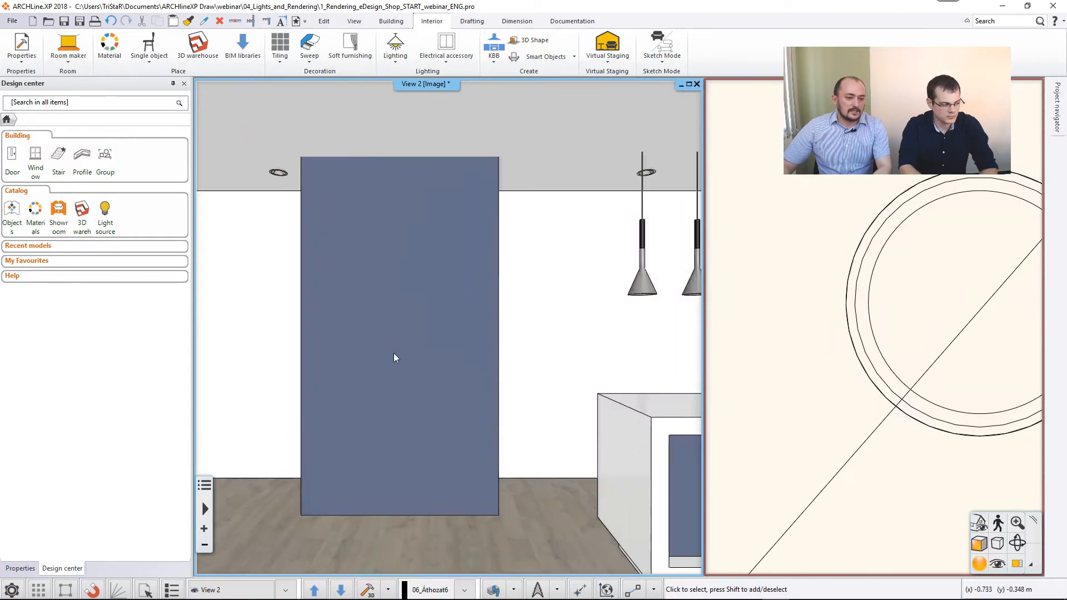
{"action": "middle_click_drag", "start_coordinate": [393, 353], "coordinate": [403, 358]}
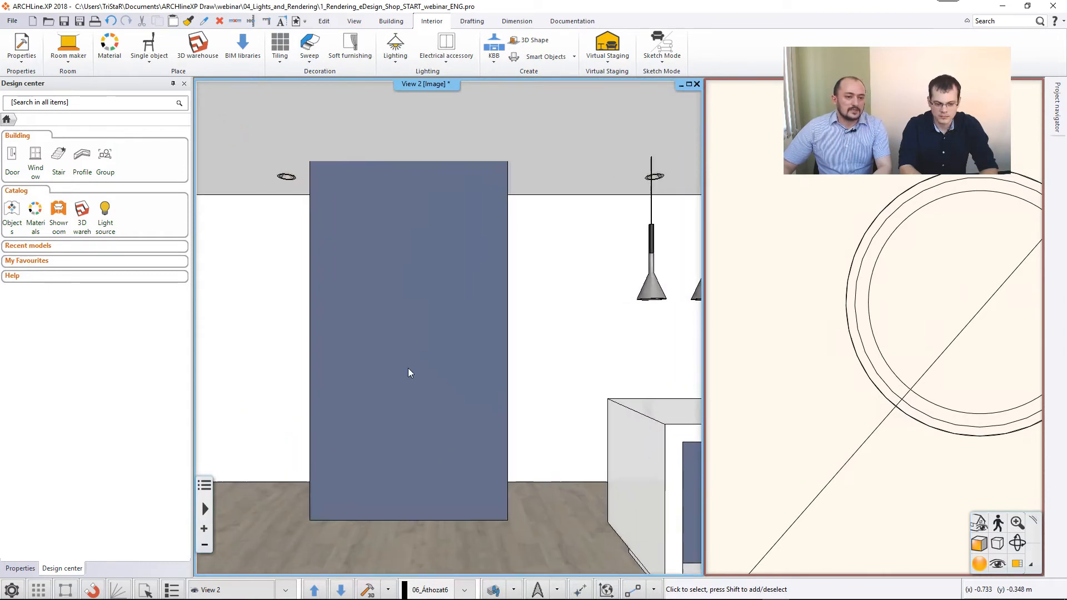
{"action": "left_click", "coordinate": [767, 440]}
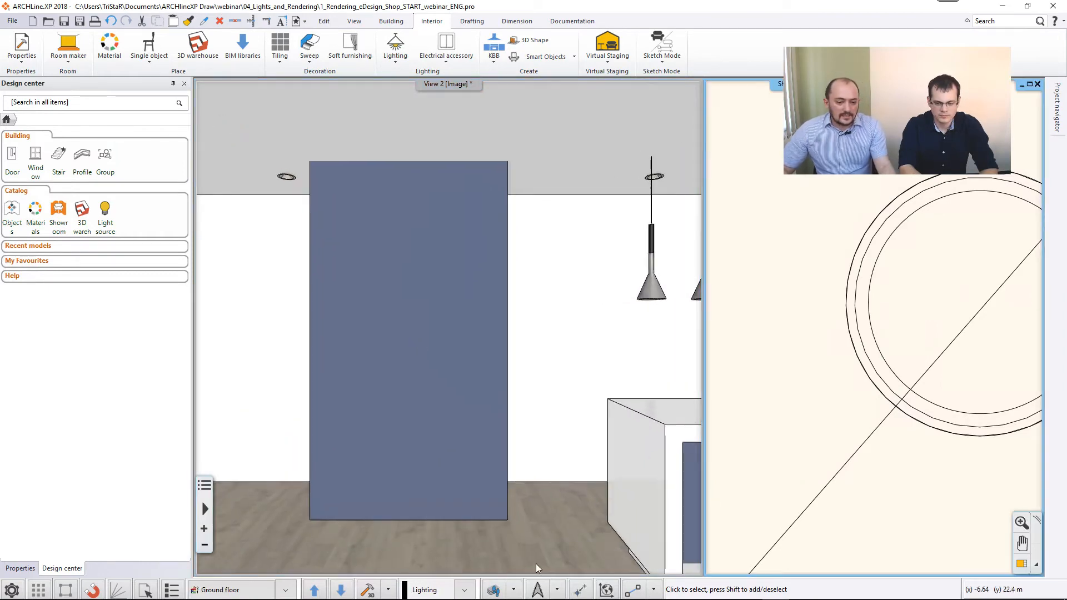
{"action": "left_click", "coordinate": [493, 592]}
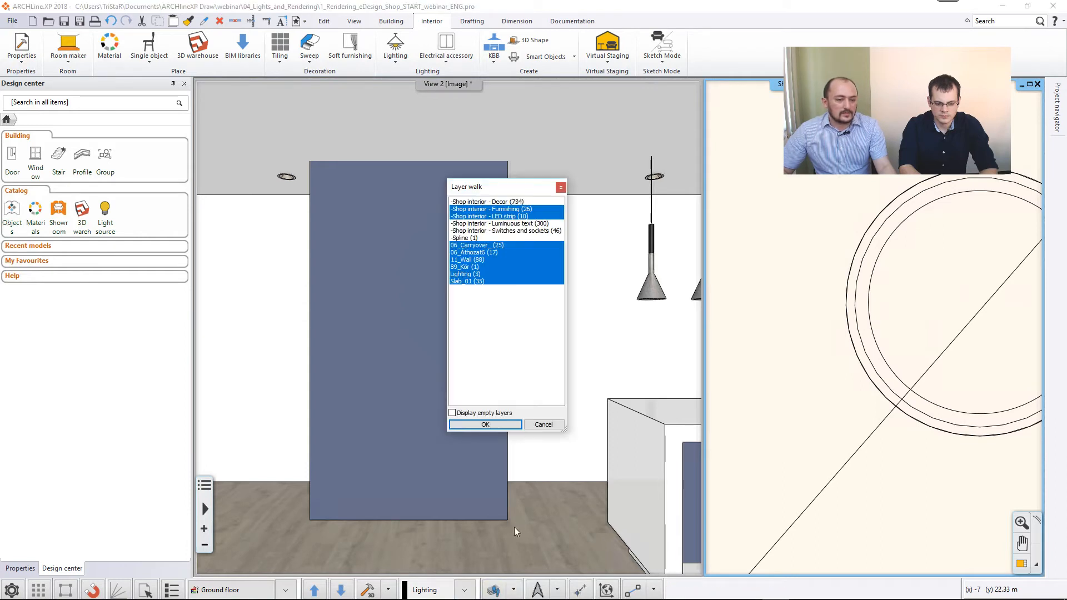
{"action": "left_click", "coordinate": [515, 223]}
{"action": "left_click", "coordinate": [501, 424]}
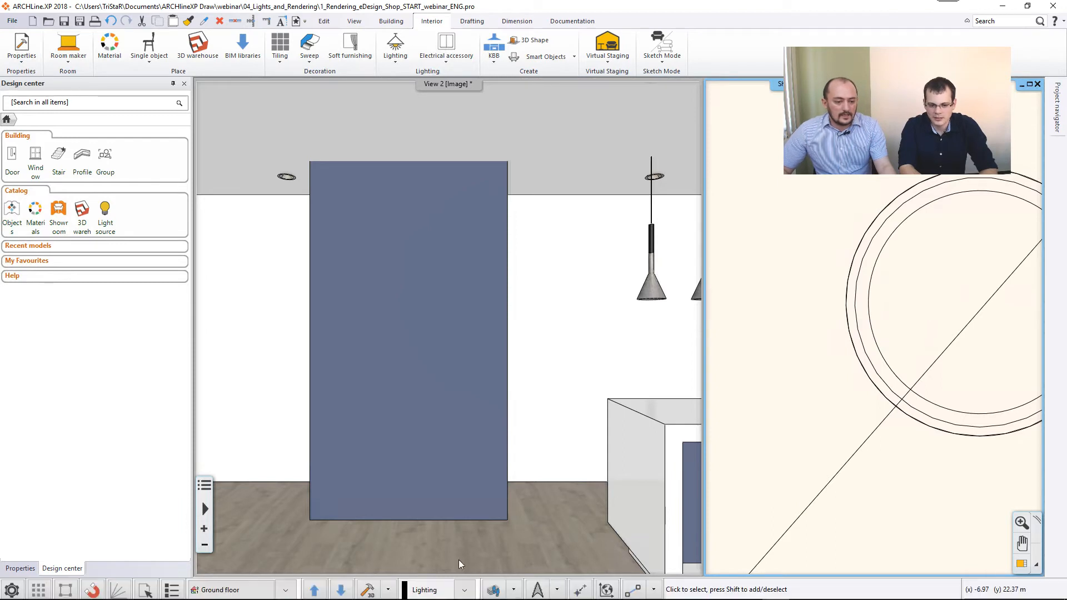
{"action": "left_click", "coordinate": [371, 591]}
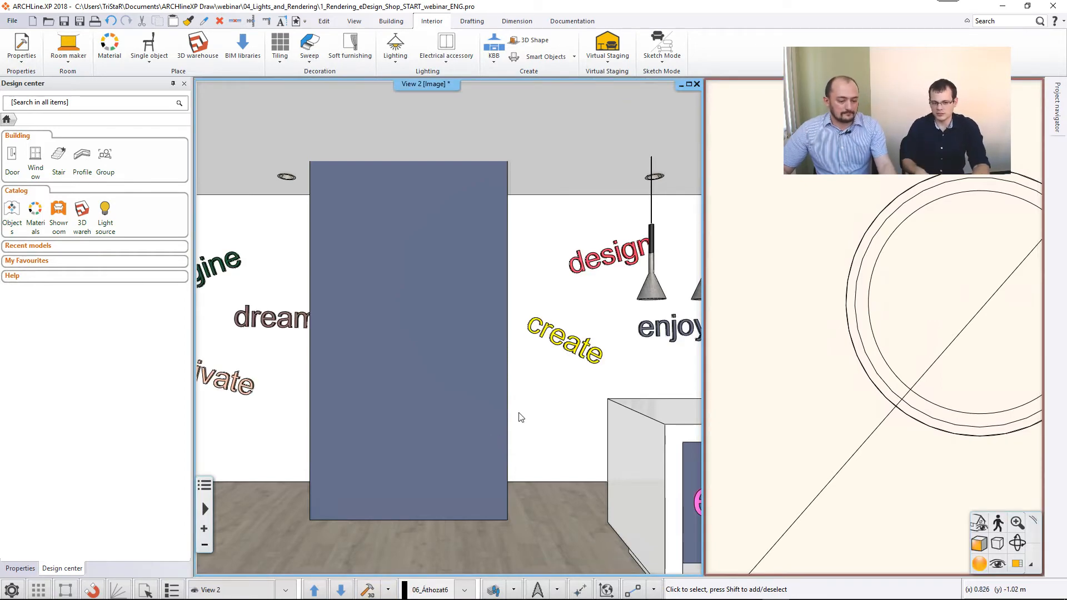
Enlarge the 3D view and check the luminous wall texts in a real-time render
{"action": "key", "text": "ctrl+F10"}
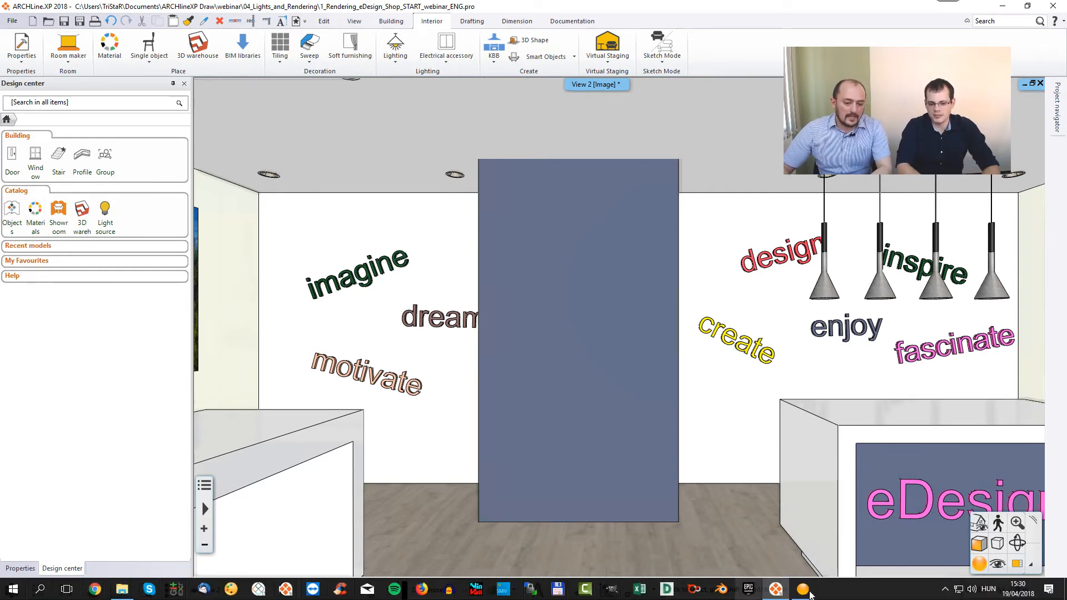
{"action": "left_click", "coordinate": [807, 588]}
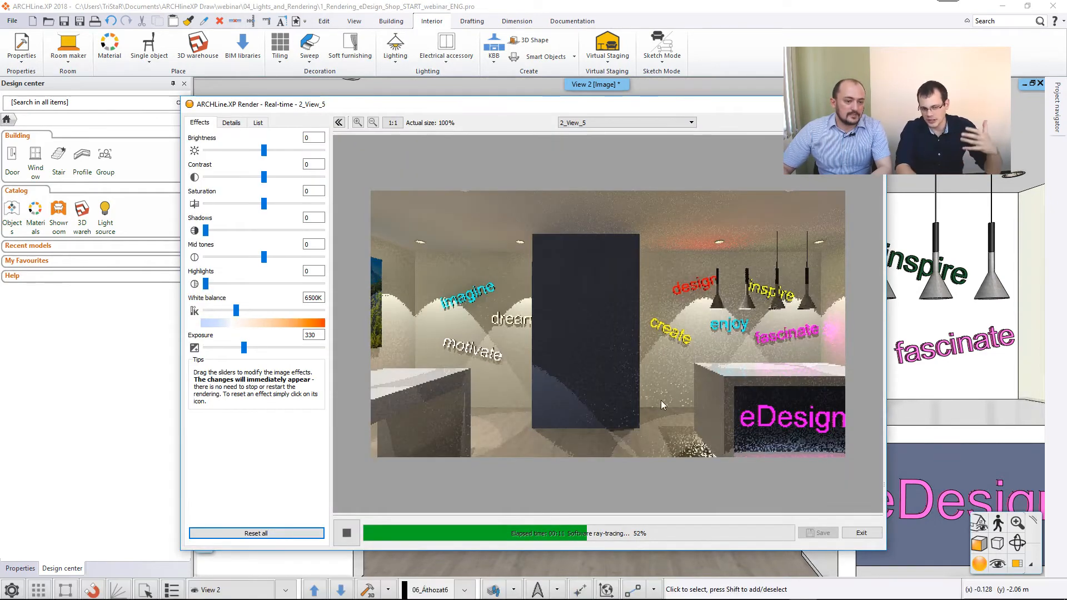
{"action": "left_click", "coordinate": [726, 66]}
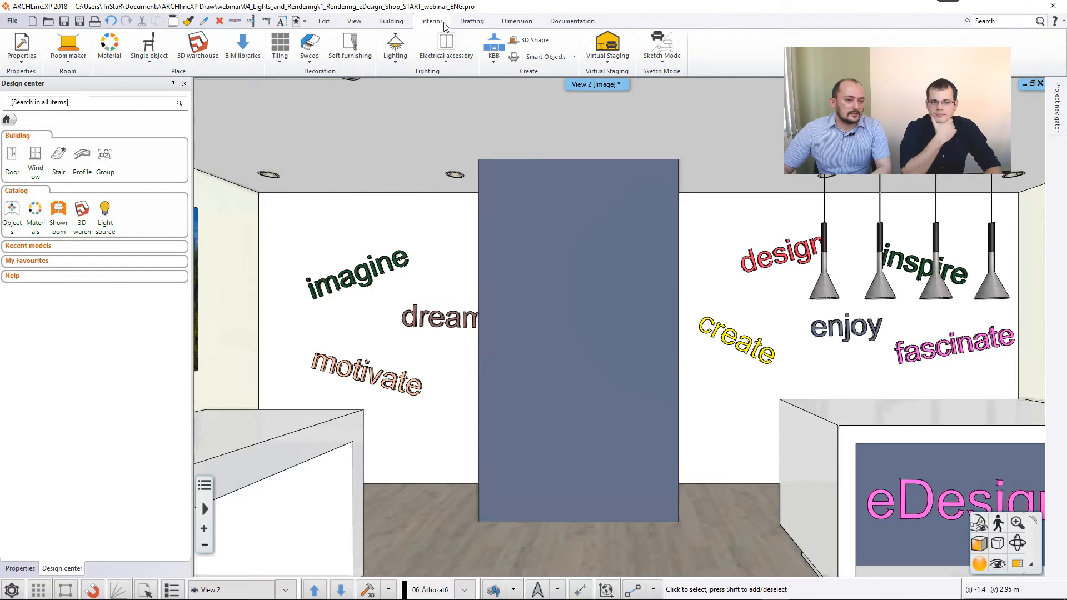
Start a new luminous text with the wording "eDesign"
{"action": "left_click", "coordinate": [399, 61]}
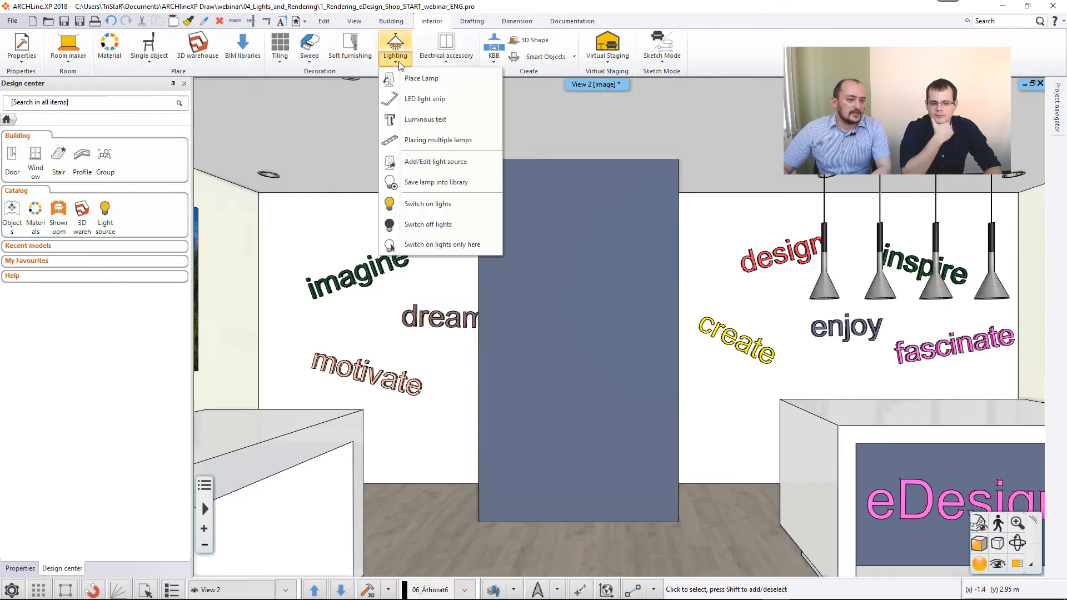
{"action": "left_click", "coordinate": [465, 120]}
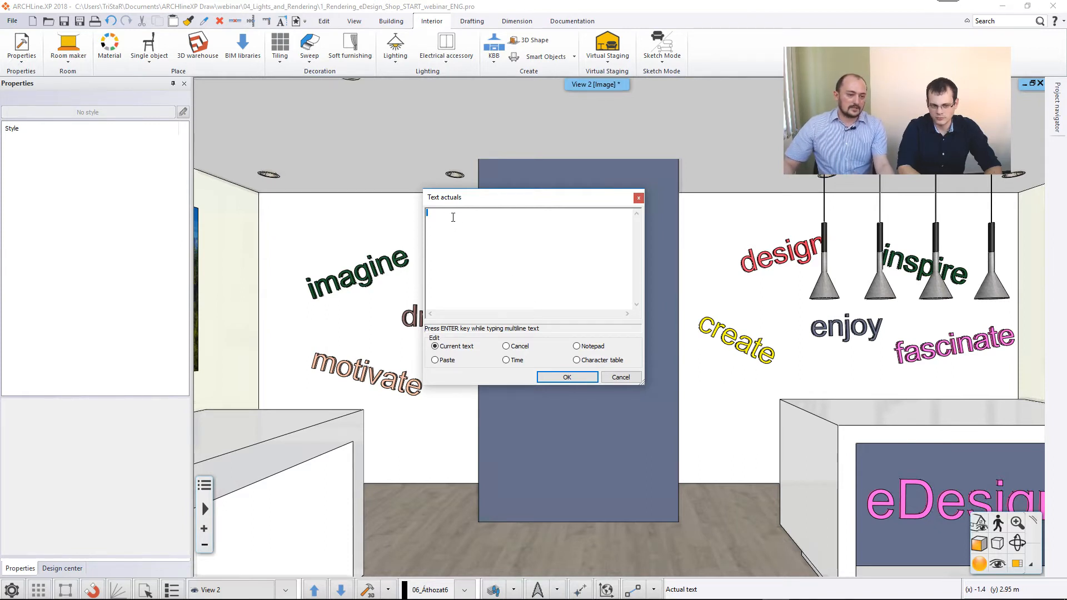
{"action": "type", "text": "e"}
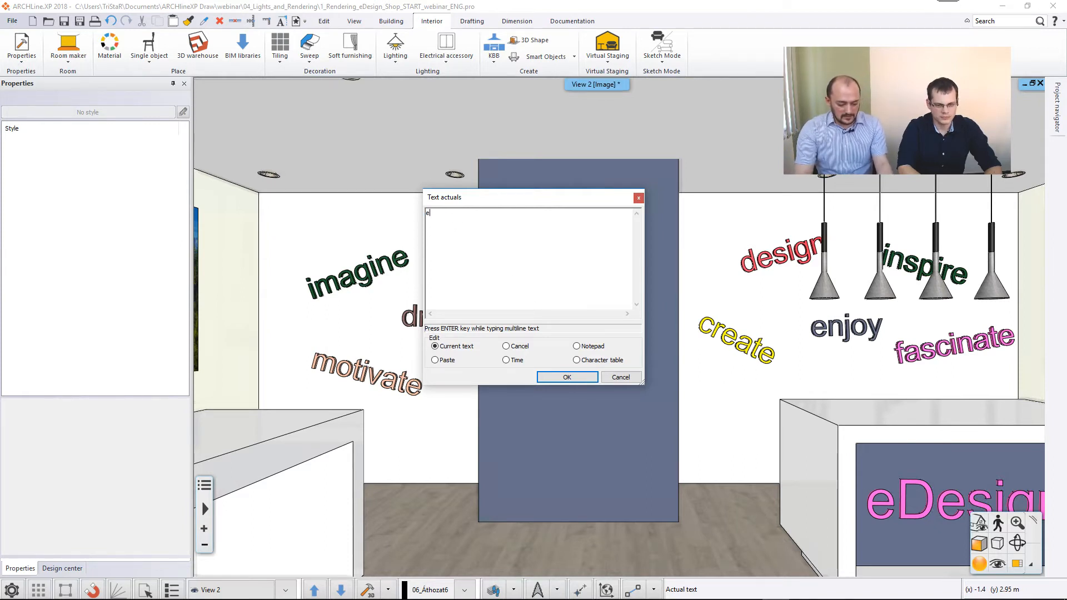
{"action": "type", "text": "Design"}
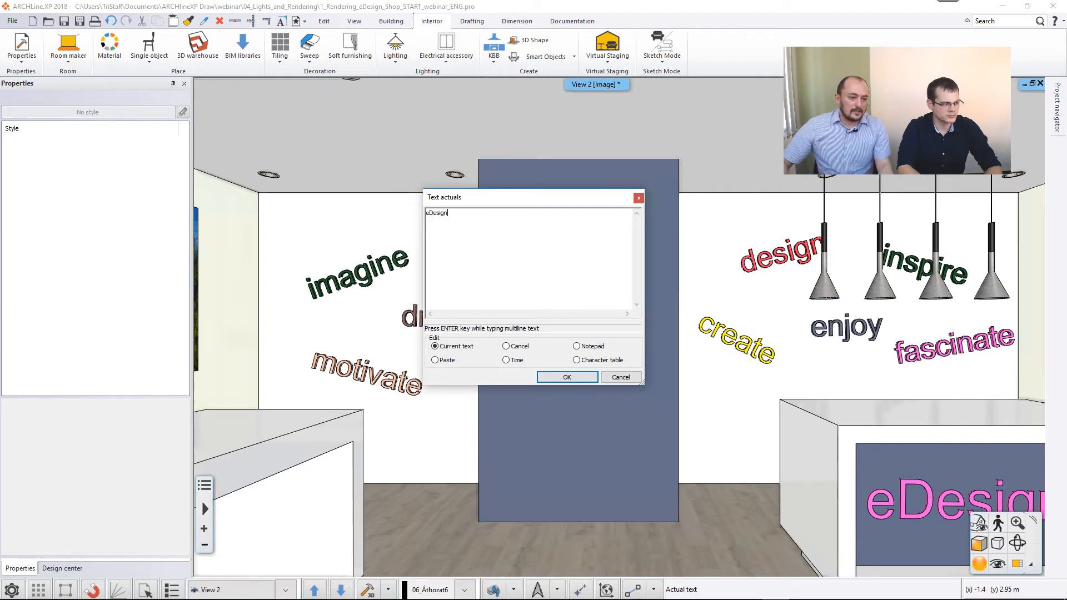
{"action": "left_click", "coordinate": [567, 377]}
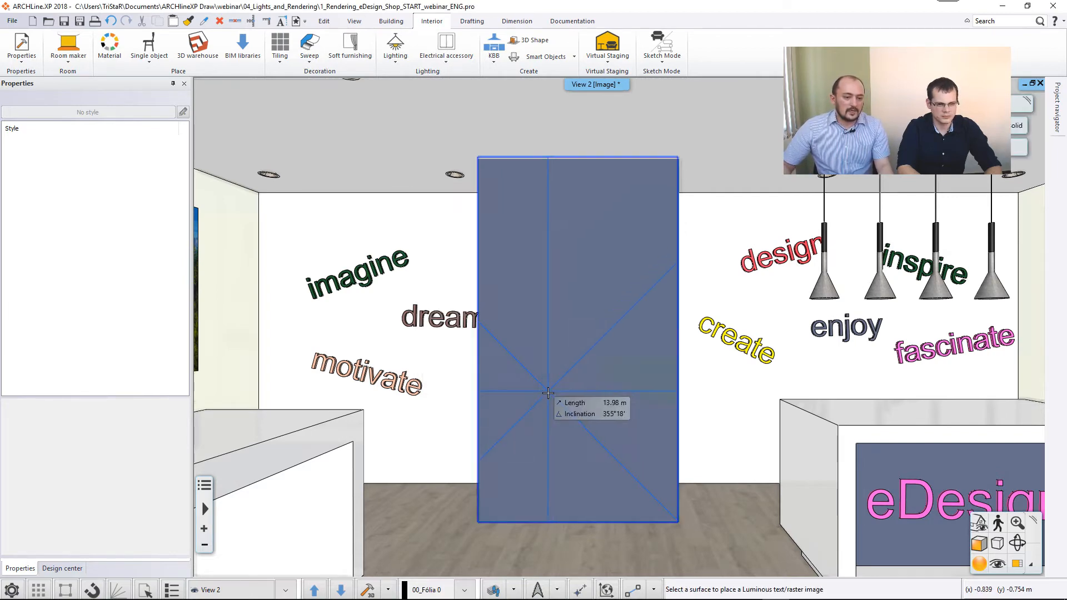
Place the luminous text on the blue column's front face, starting near its left edge and rotated diagonally upward
{"action": "left_click", "coordinate": [511, 351]}
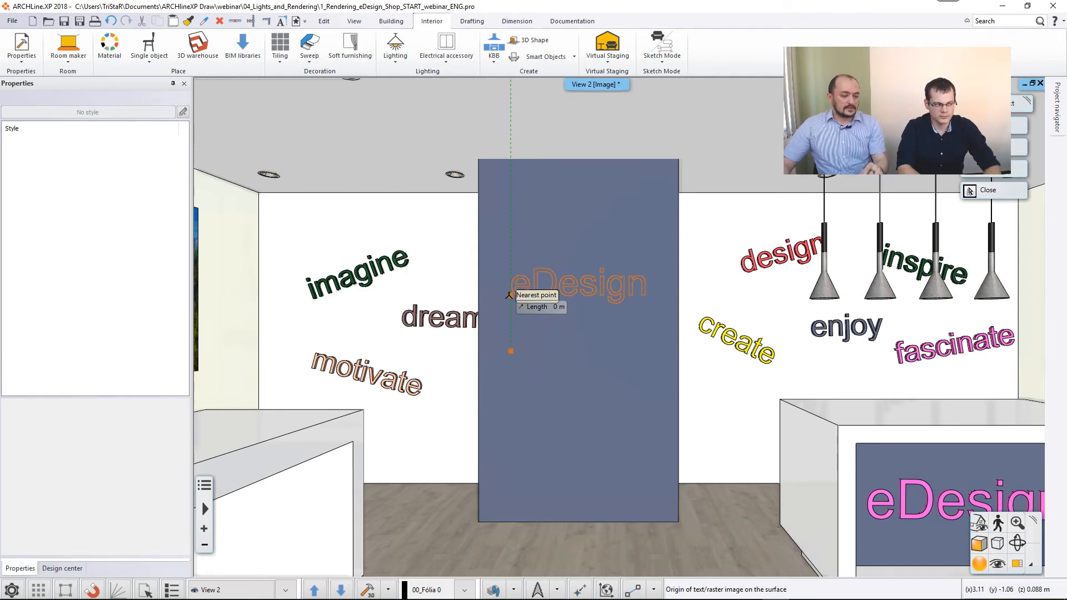
{"action": "left_click", "coordinate": [509, 295]}
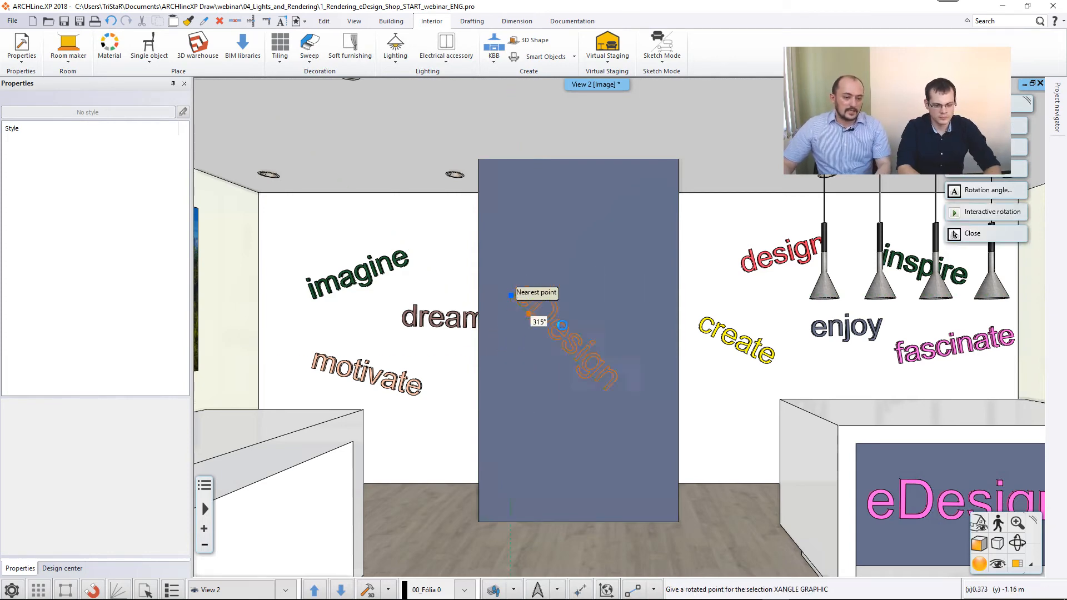
{"action": "left_click", "coordinate": [649, 205]}
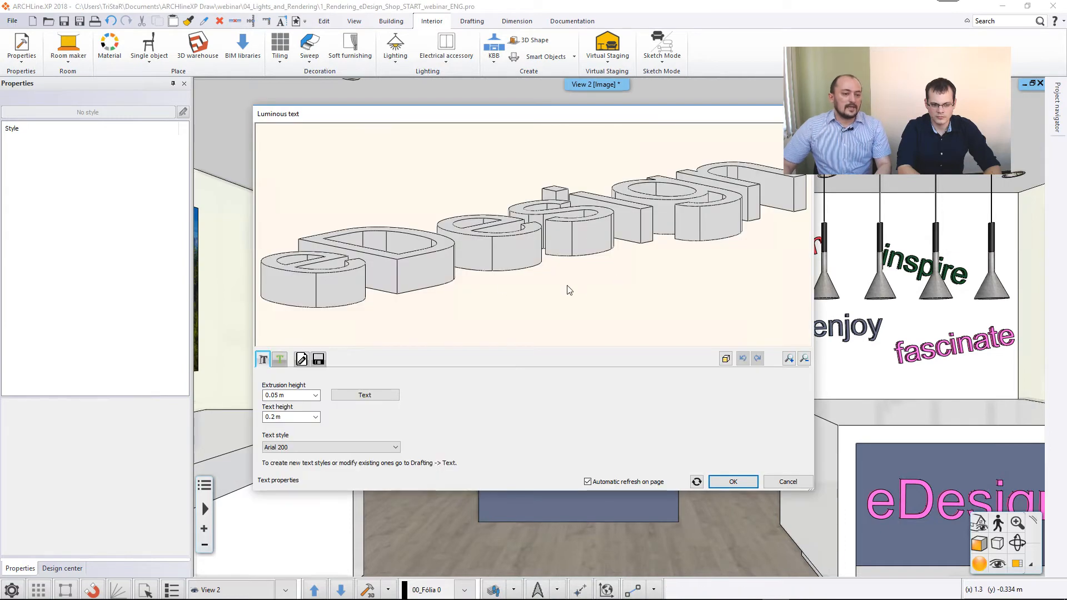
Review the luminous text's shape and size settings and give it the Cherry material
{"action": "left_click_drag", "start_coordinate": [567, 285], "coordinate": [533, 337]}
{"action": "scroll", "coordinate": [533, 336], "scroll_direction": "down", "scroll_amount": 2}
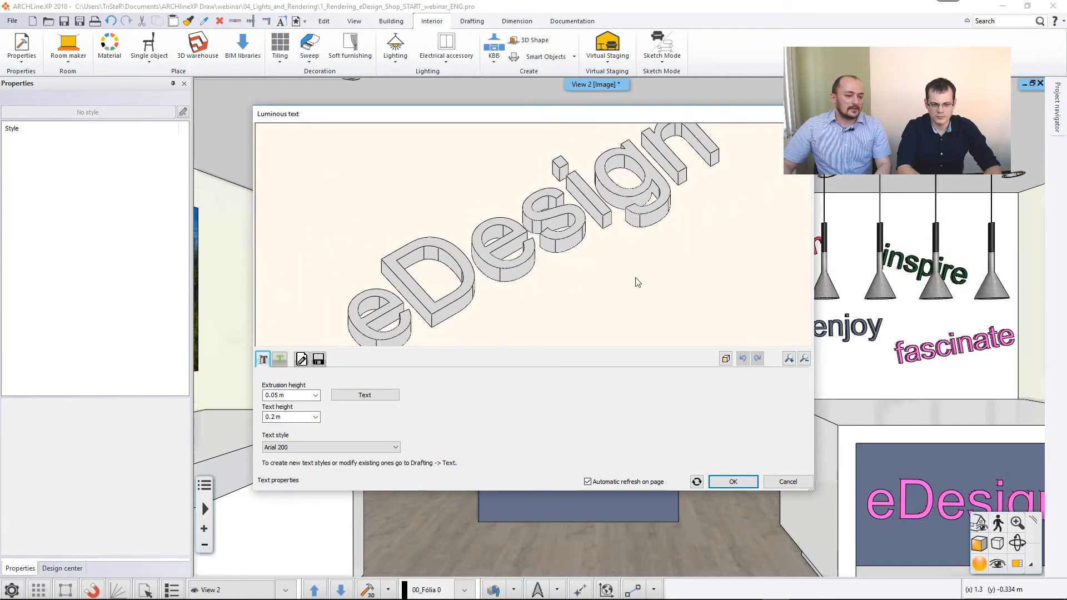
{"action": "left_click", "coordinate": [287, 419]}
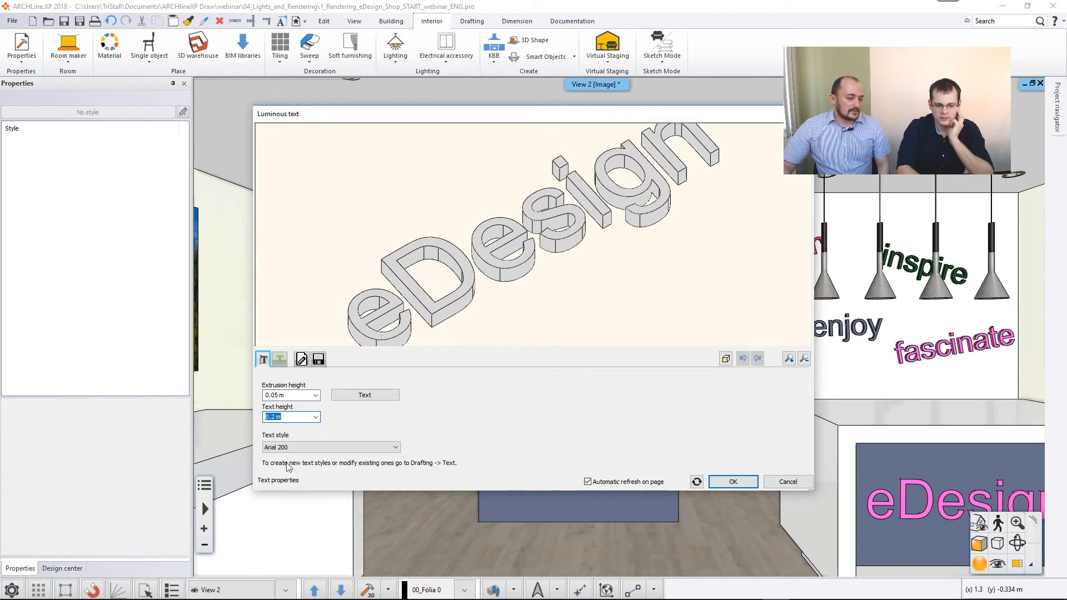
{"action": "left_click", "coordinate": [278, 362]}
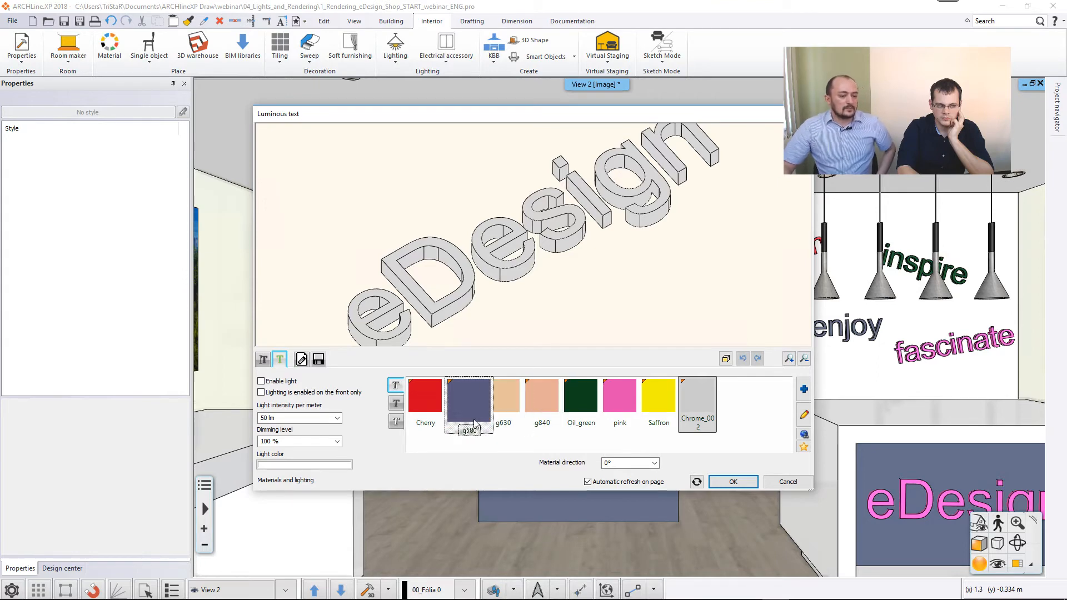
{"action": "left_click", "coordinate": [433, 408]}
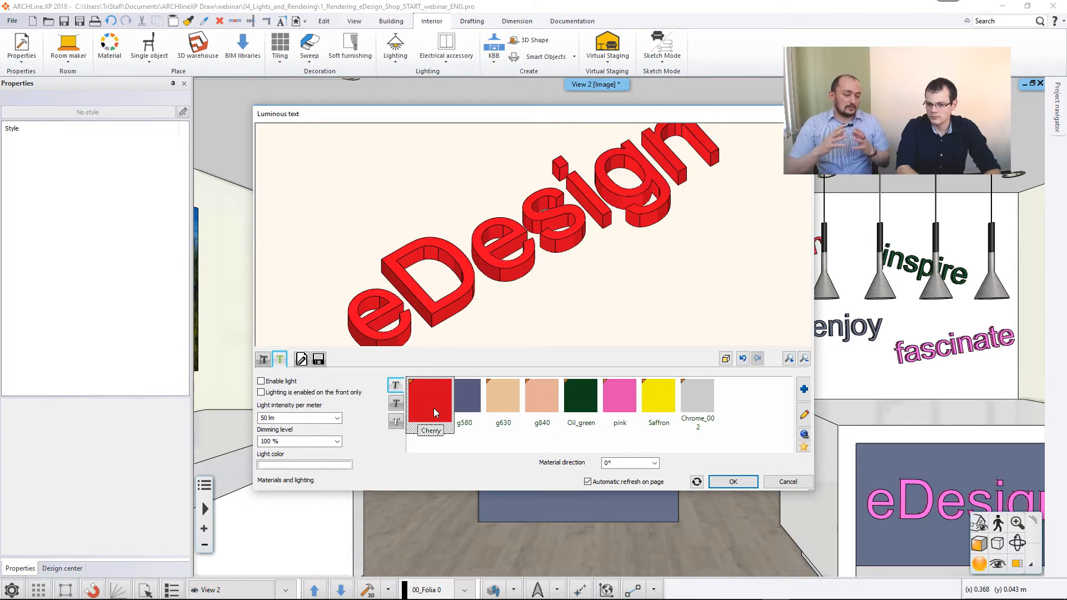
Enable the luminous text's light and set its light intensity per meter to 250 lm
{"action": "left_click", "coordinate": [261, 382]}
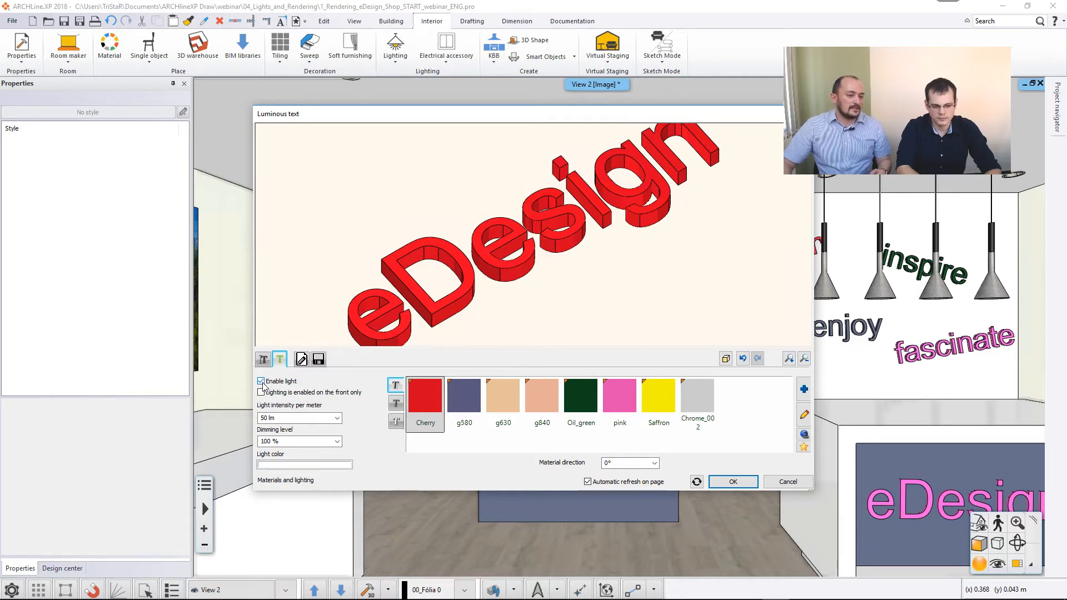
{"action": "left_click", "coordinate": [281, 418]}
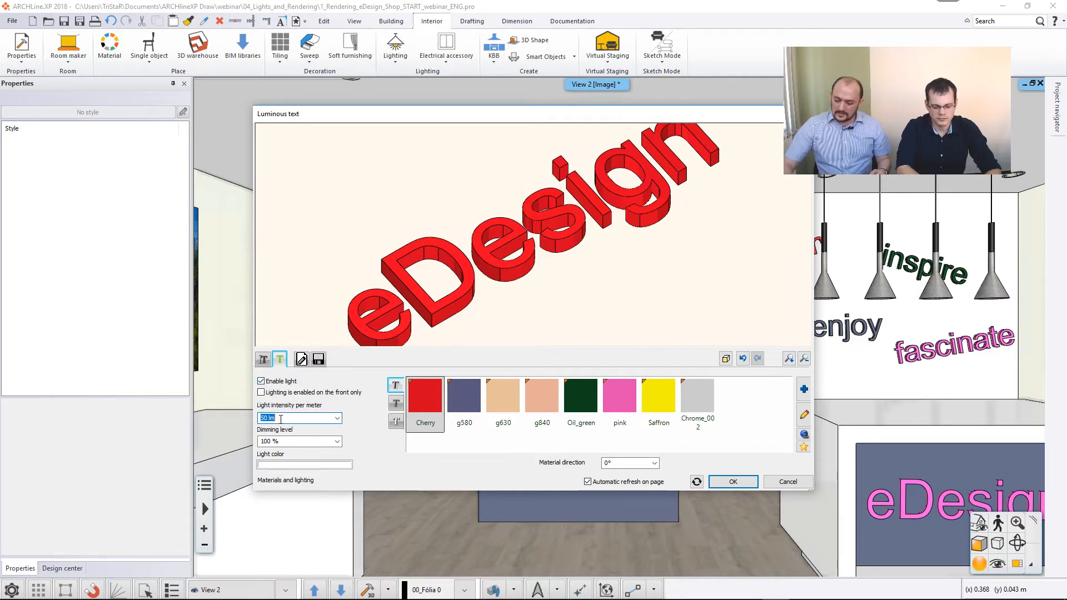
{"action": "type", "text": "250"}
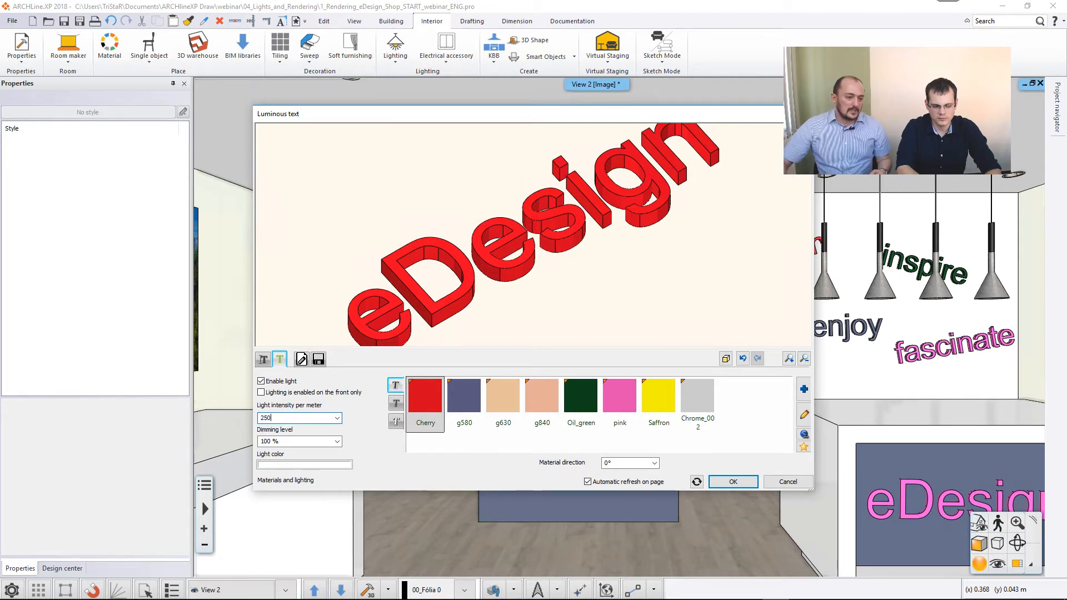
Set the luminous text's light color to red and apply its settings
{"action": "left_click", "coordinate": [293, 465]}
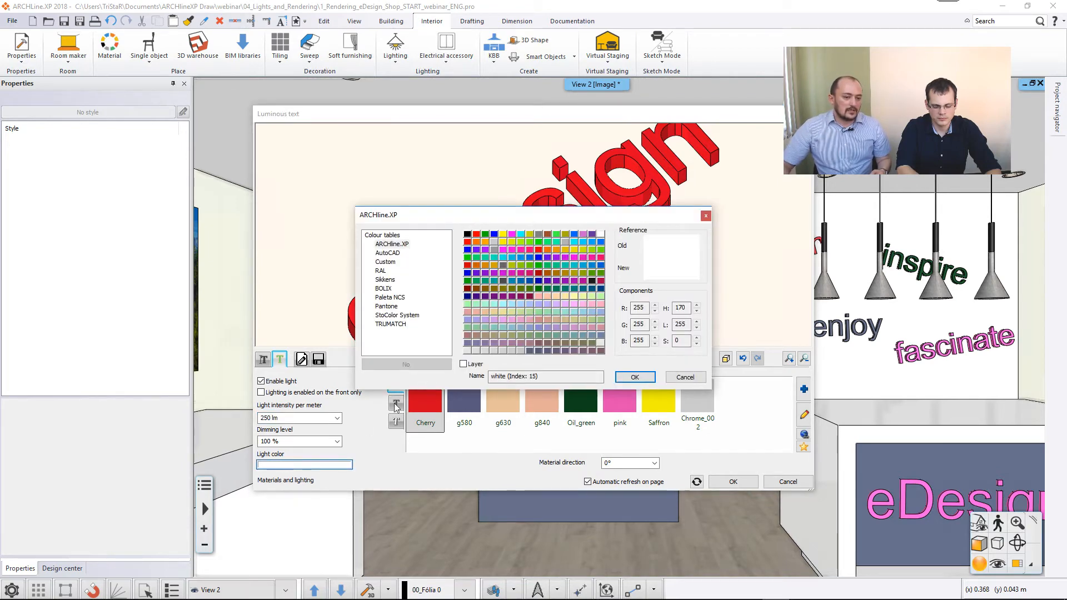
{"action": "left_click", "coordinate": [476, 234]}
{"action": "left_click", "coordinate": [634, 376]}
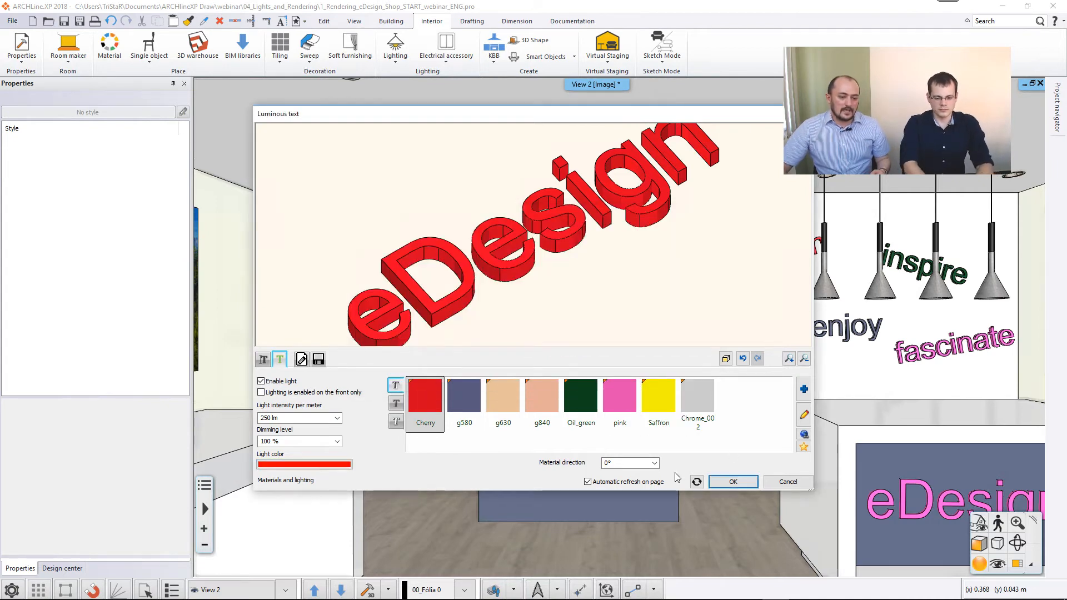
{"action": "left_click", "coordinate": [738, 481]}
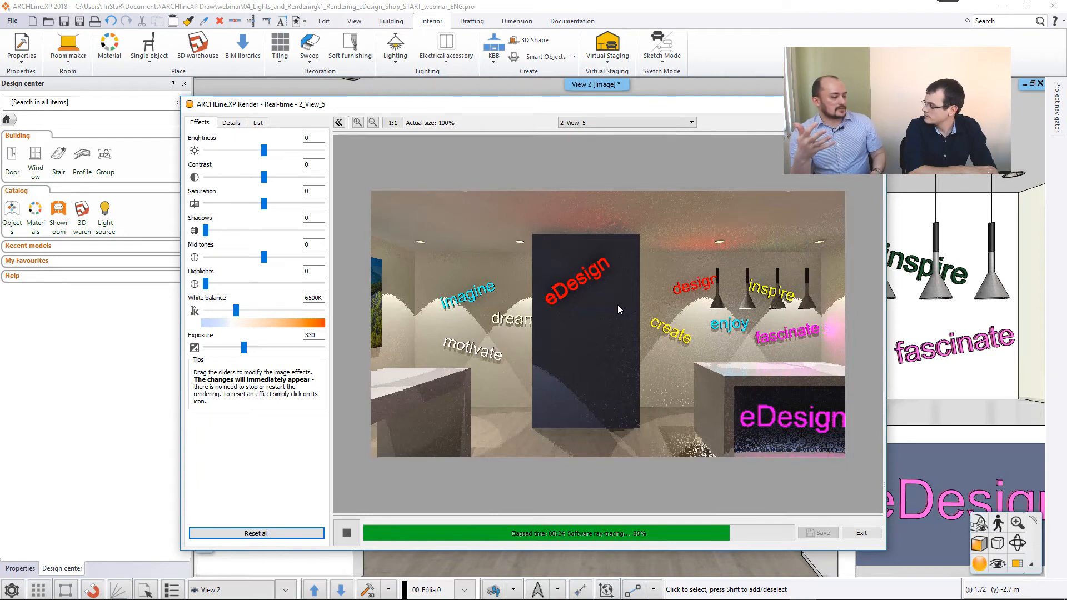
Browse the global light sources in the Design center down to the IES category
{"action": "left_click", "coordinate": [121, 296]}
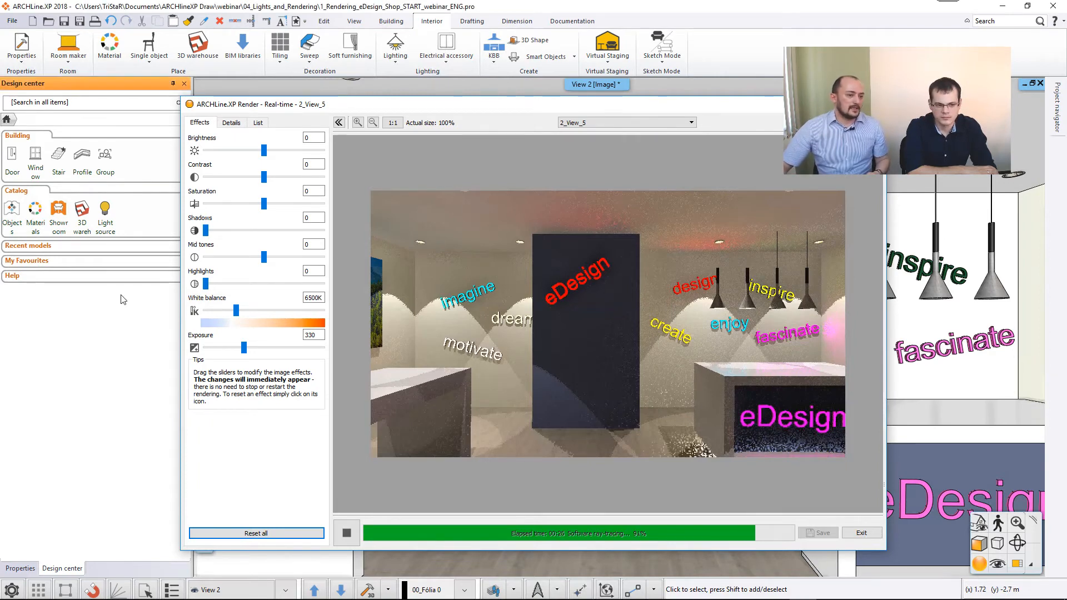
{"action": "left_click", "coordinate": [105, 220]}
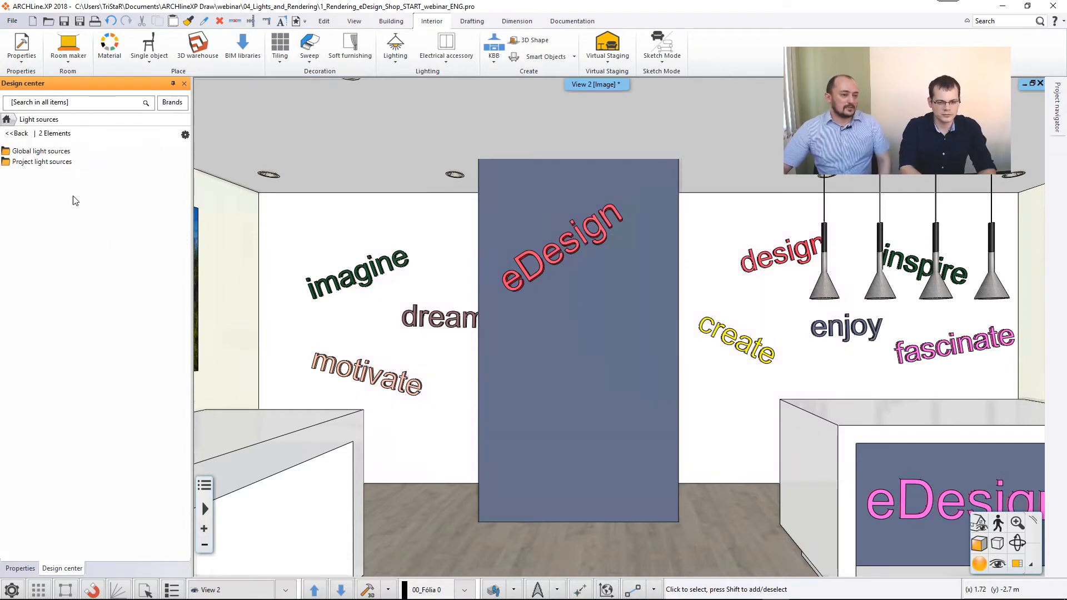
{"action": "double_click", "coordinate": [33, 151]}
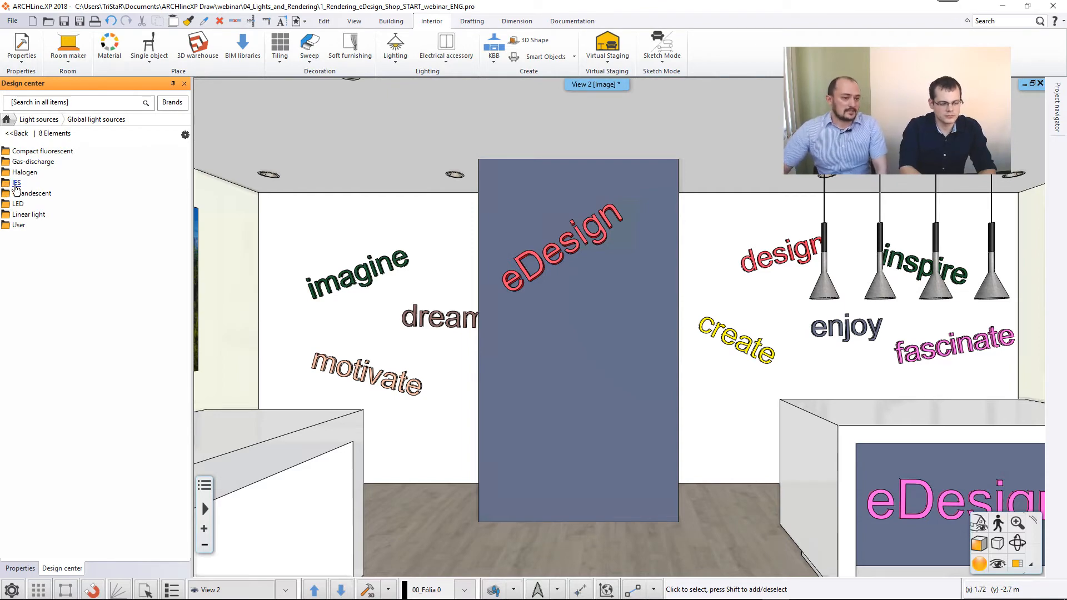
{"action": "double_click", "coordinate": [17, 185]}
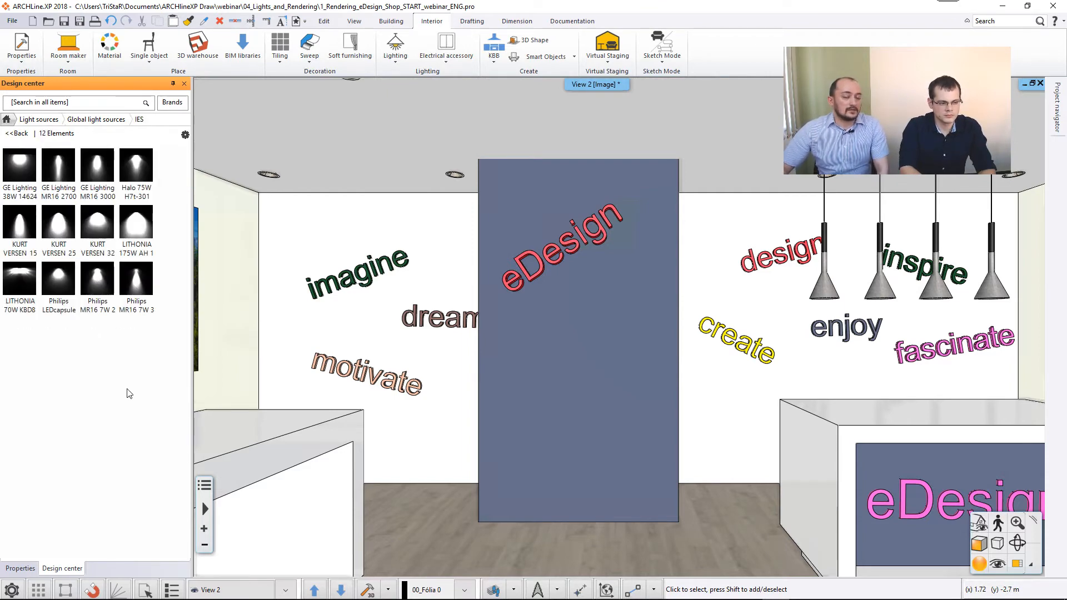
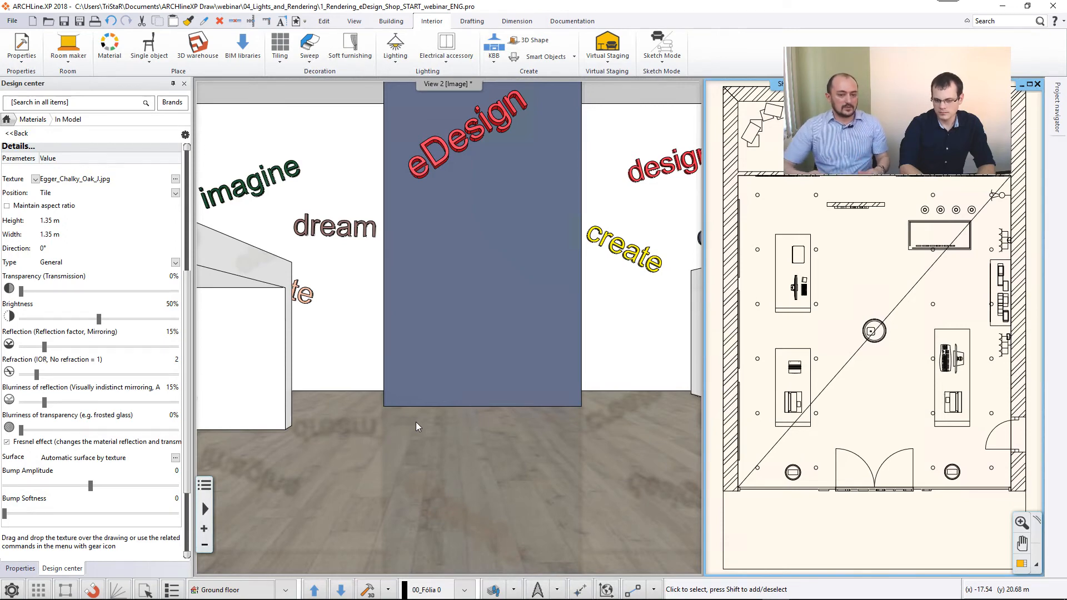
Turn the 3D view toward the reception desk and shelving, and check the shop's lighting in the real-time render
{"action": "left_click", "coordinate": [559, 436]}
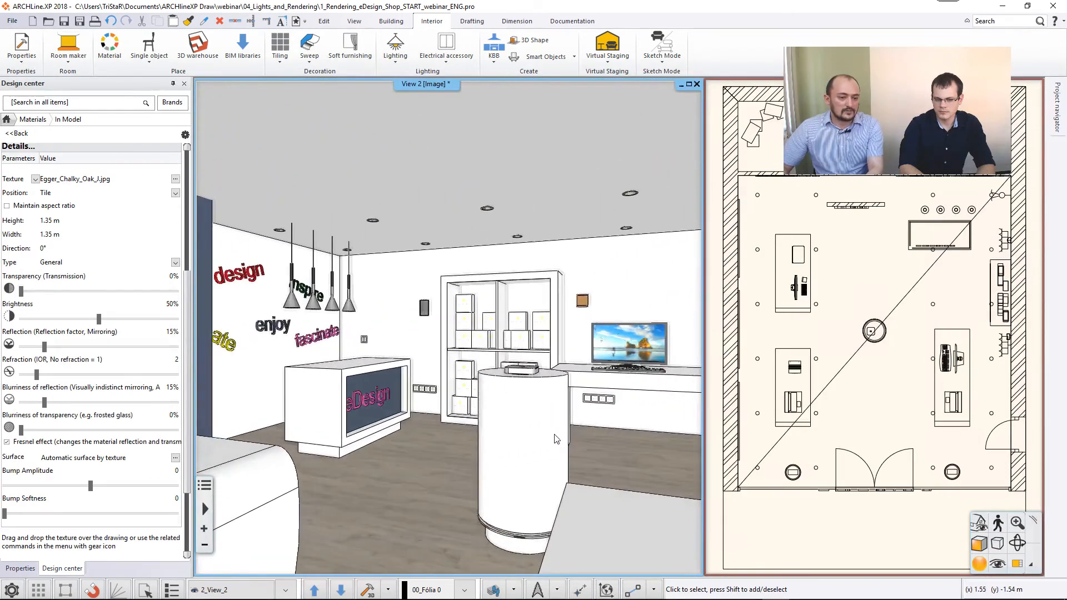
{"action": "left_click", "coordinate": [806, 591]}
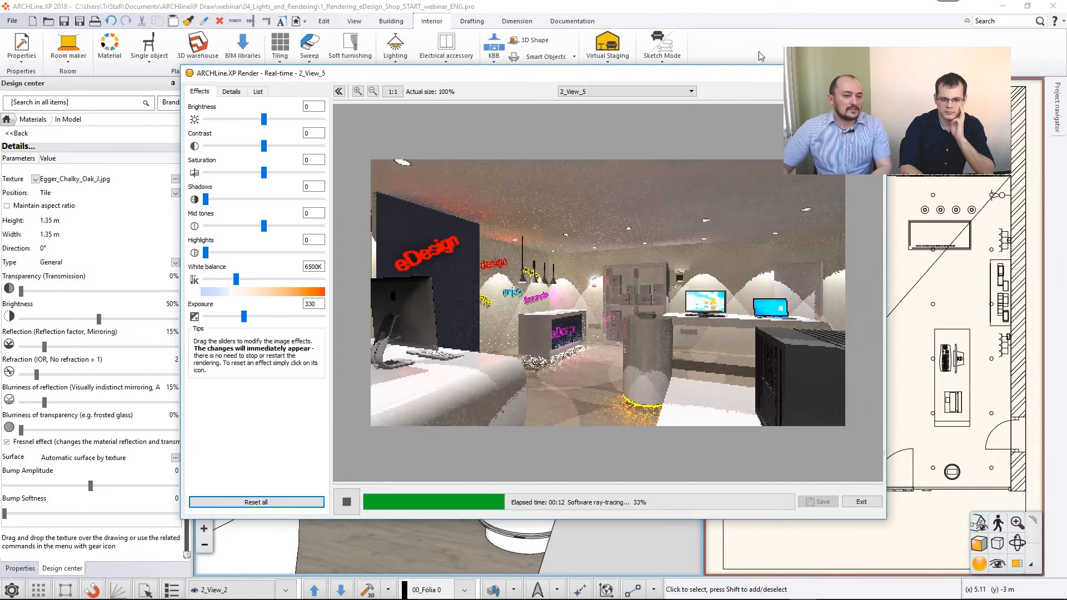
{"action": "key", "text": "Escape"}
Find the screen material of the monitor on the wall desk and examine its light intensity and available material types
{"action": "right_click", "coordinate": [615, 341]}
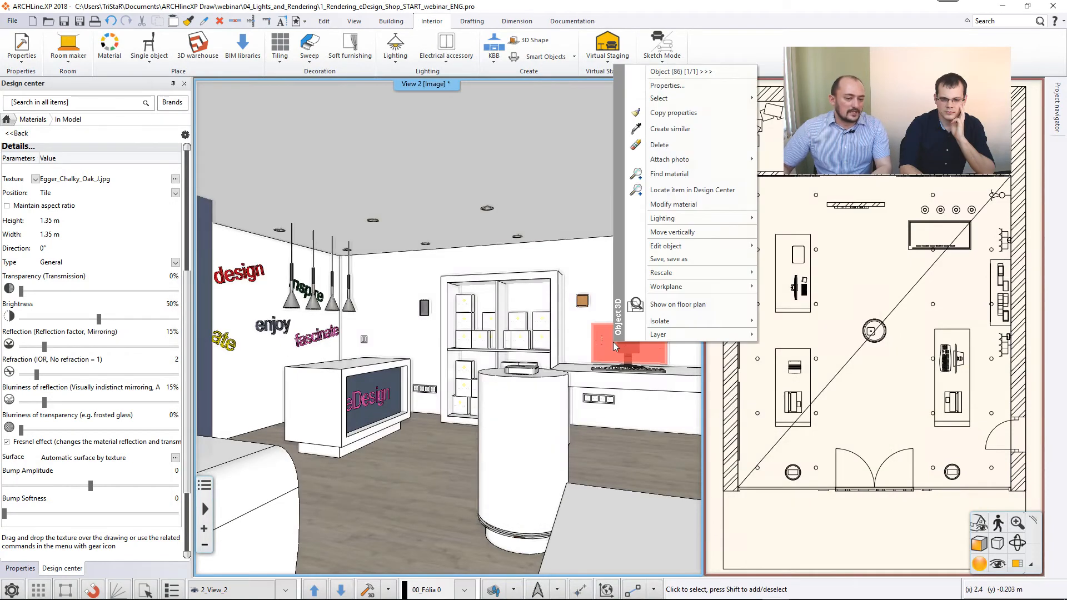
{"action": "left_click", "coordinate": [681, 174]}
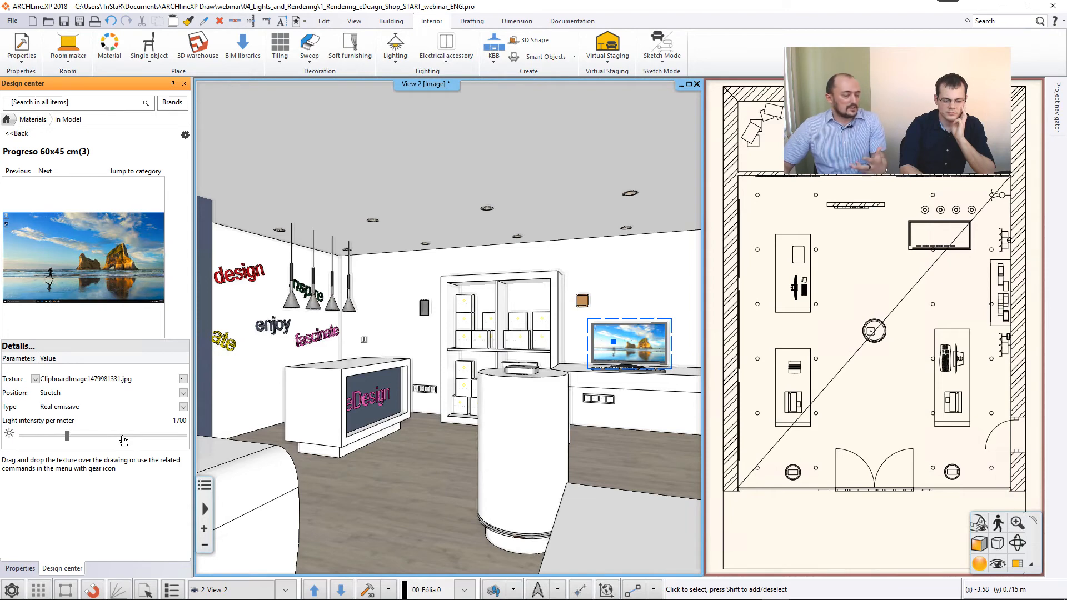
{"action": "left_click", "coordinate": [183, 409]}
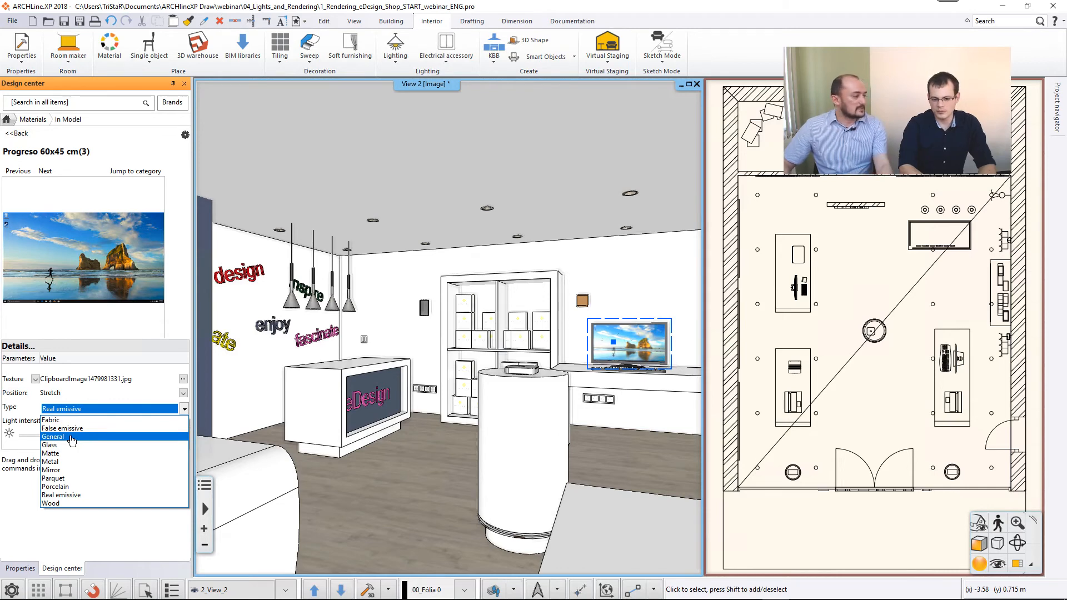
{"action": "left_click", "coordinate": [185, 410]}
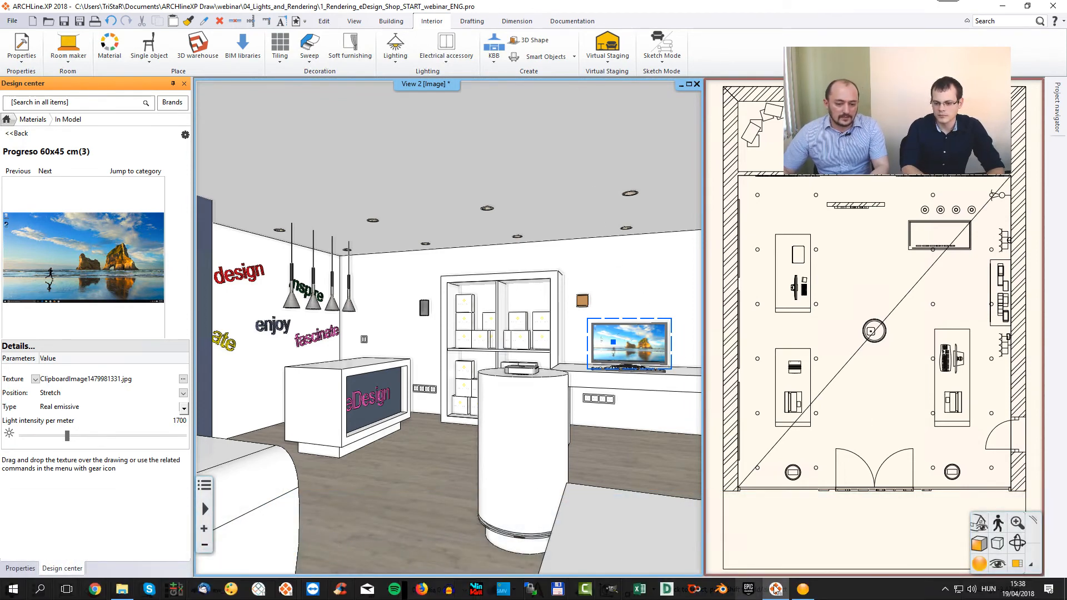
Render the shop view and switch the render mode from Real-time to Interior - Quick render
{"action": "left_click", "coordinate": [203, 505]}
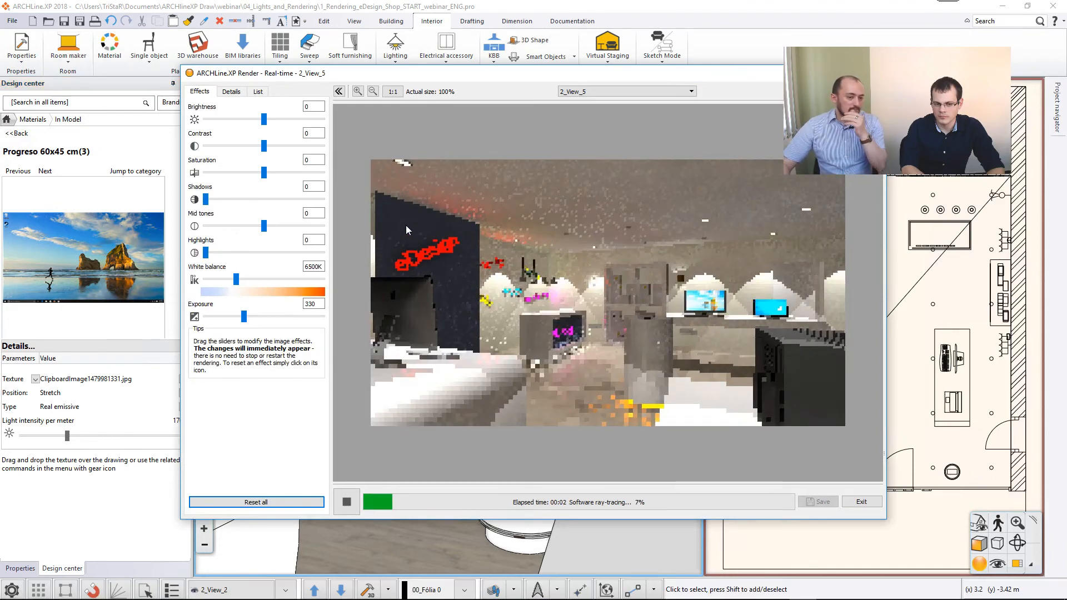
{"action": "left_click", "coordinate": [232, 93]}
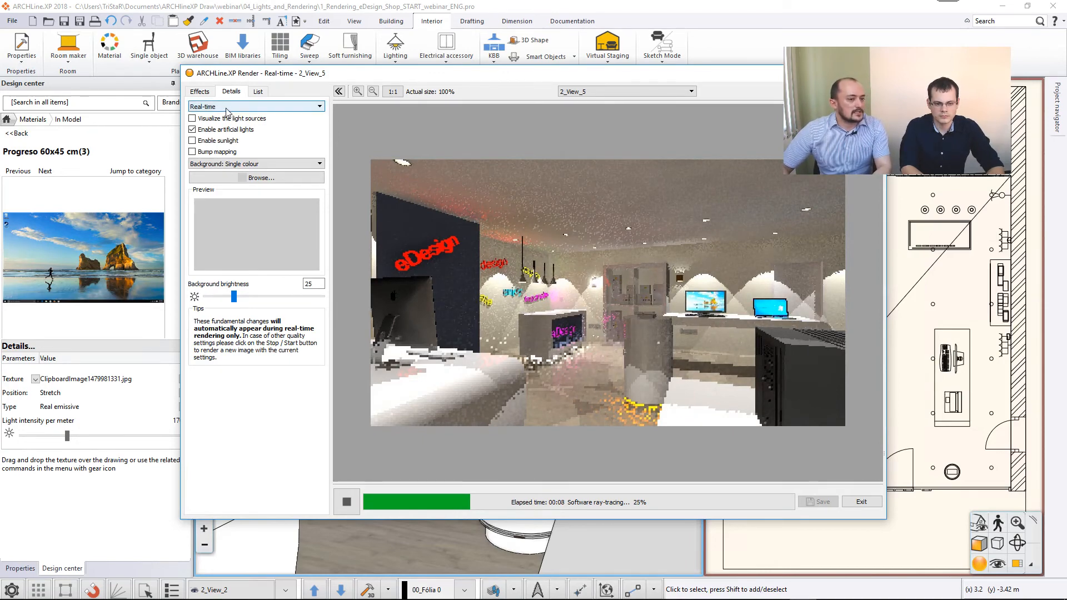
{"action": "left_click", "coordinate": [225, 108]}
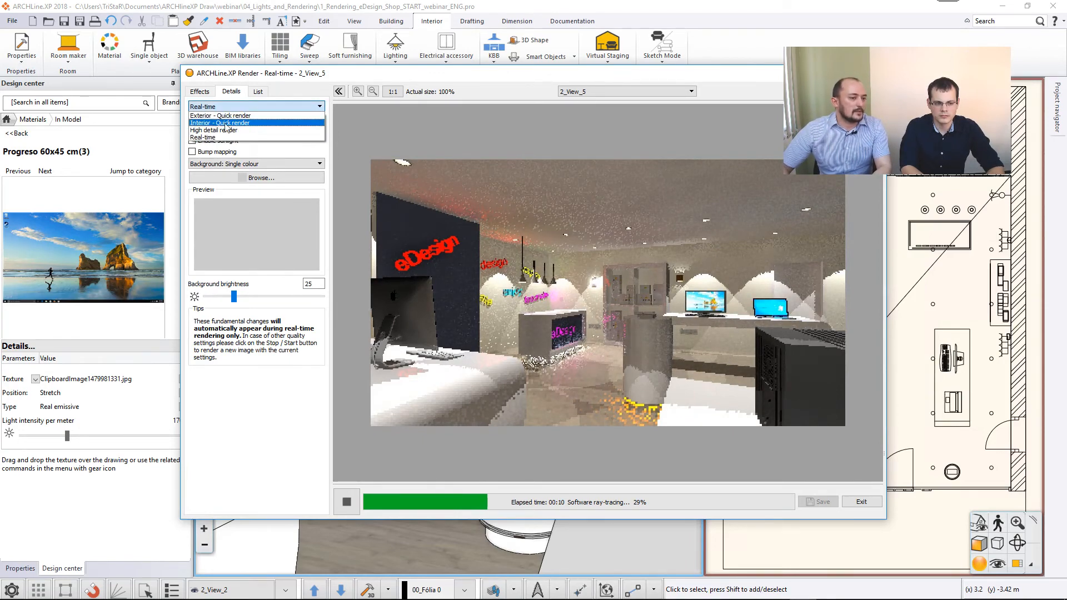
{"action": "left_click", "coordinate": [228, 123]}
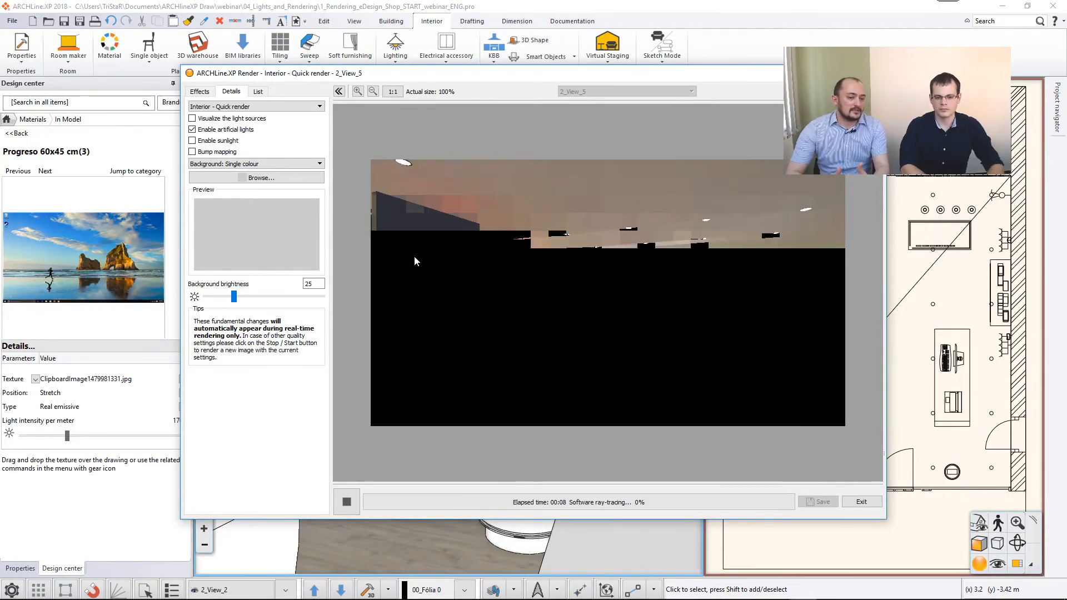
Try the render's exposure at 512, and reduce it to 450
{"action": "left_click", "coordinate": [200, 92]}
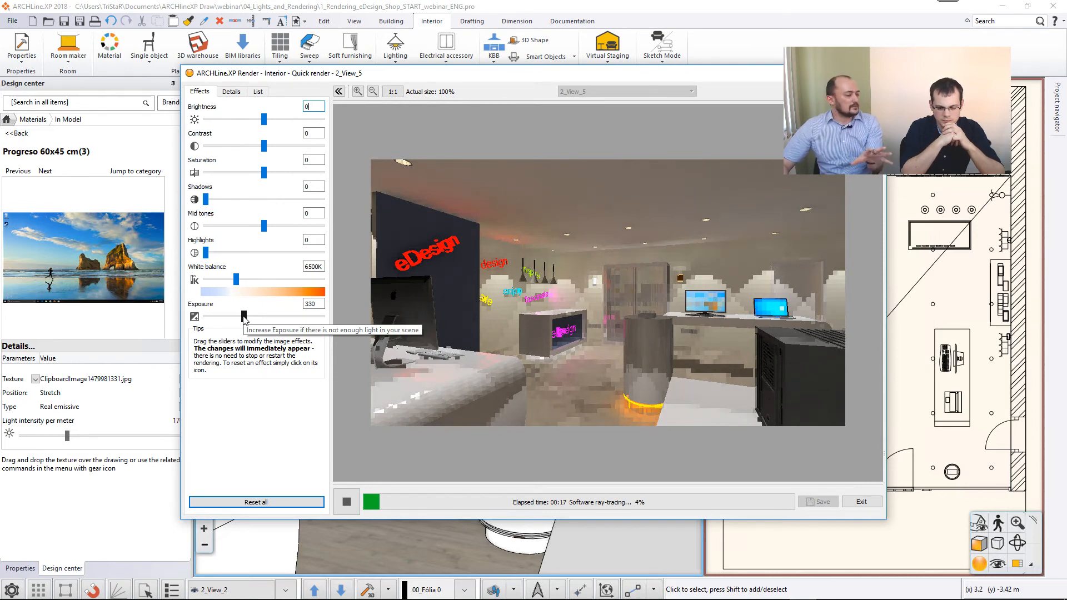
{"action": "left_click_drag", "start_coordinate": [244, 317], "coordinate": [265, 320]}
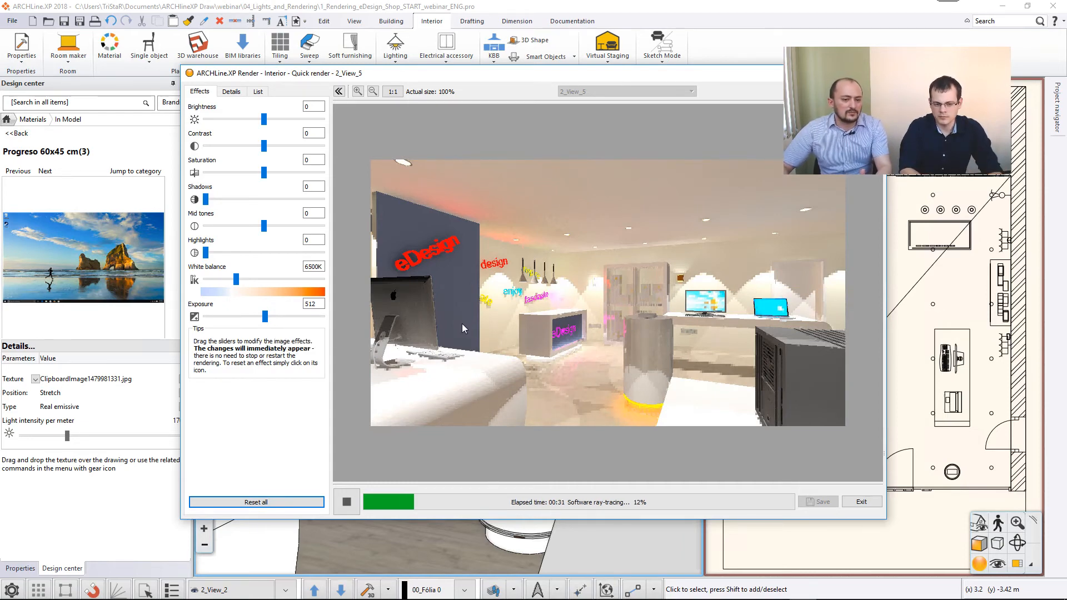
{"action": "left_click_drag", "start_coordinate": [268, 315], "coordinate": [259, 319]}
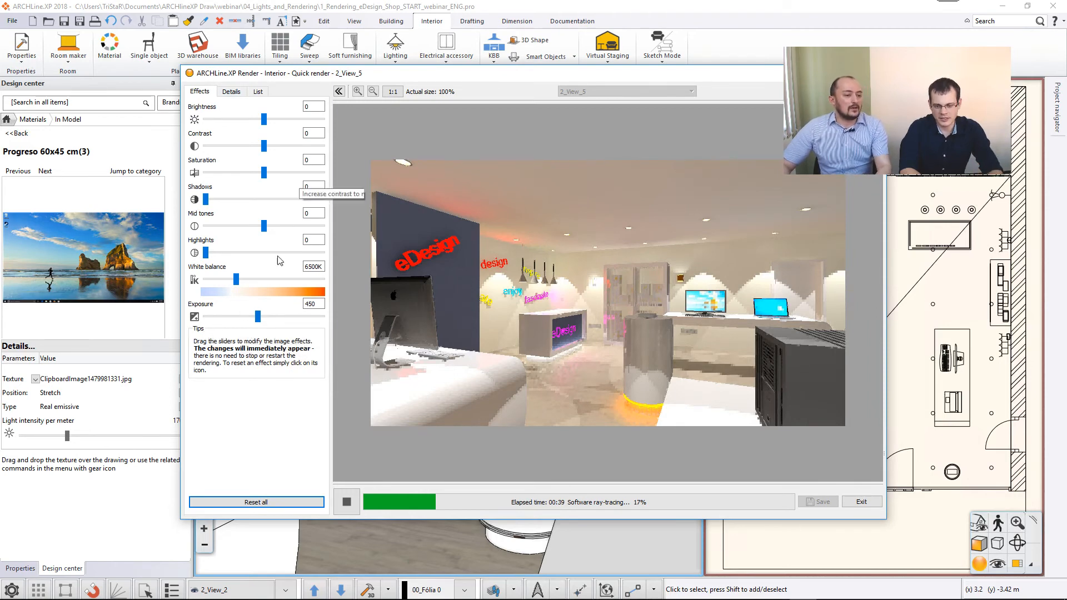
Try a contrast of 21 and a saturation of -44 on the render, resetting each effect to its default
{"action": "mouse_move", "coordinate": [264, 146]}
{"action": "left_mouse_down"}
{"action": "mouse_move", "coordinate": [256, 150]}
{"action": "mouse_move", "coordinate": [276, 147]}
{"action": "left_mouse_up"}
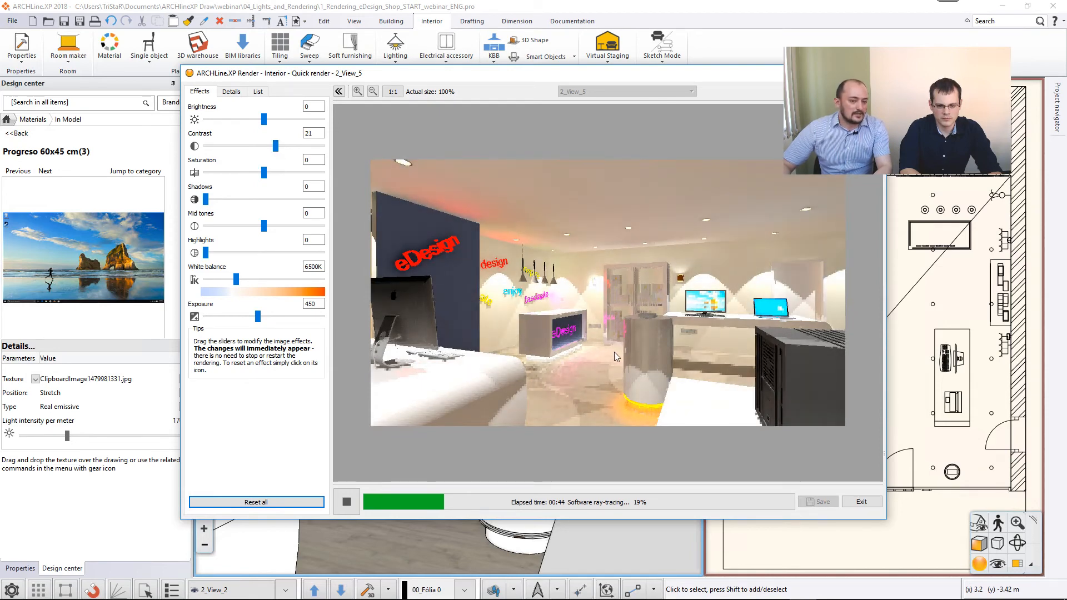
{"action": "left_click", "coordinate": [194, 146]}
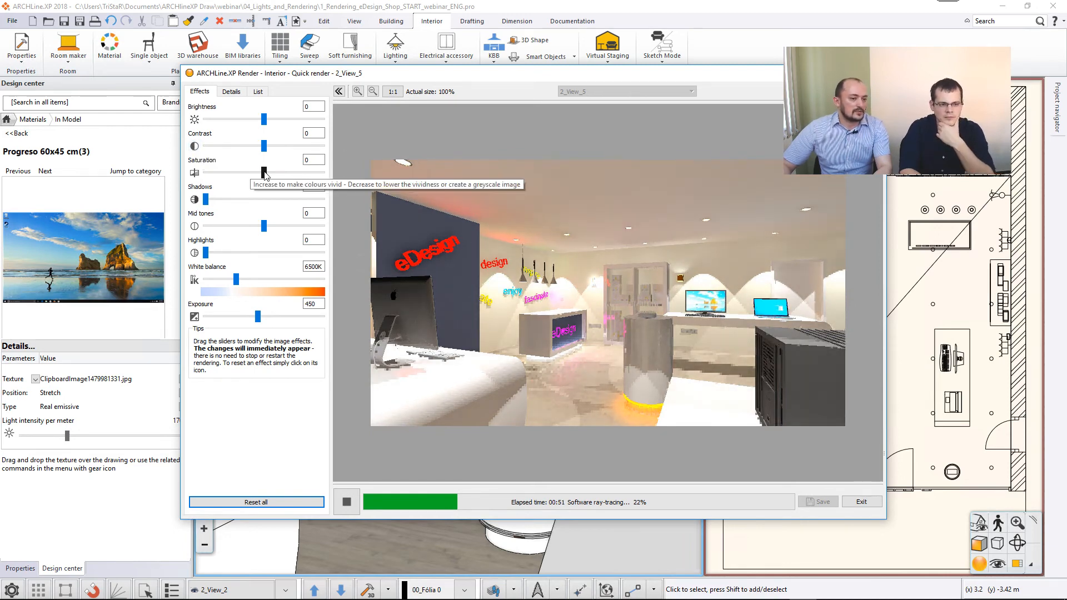
{"action": "left_click_drag", "start_coordinate": [263, 172], "coordinate": [239, 172]}
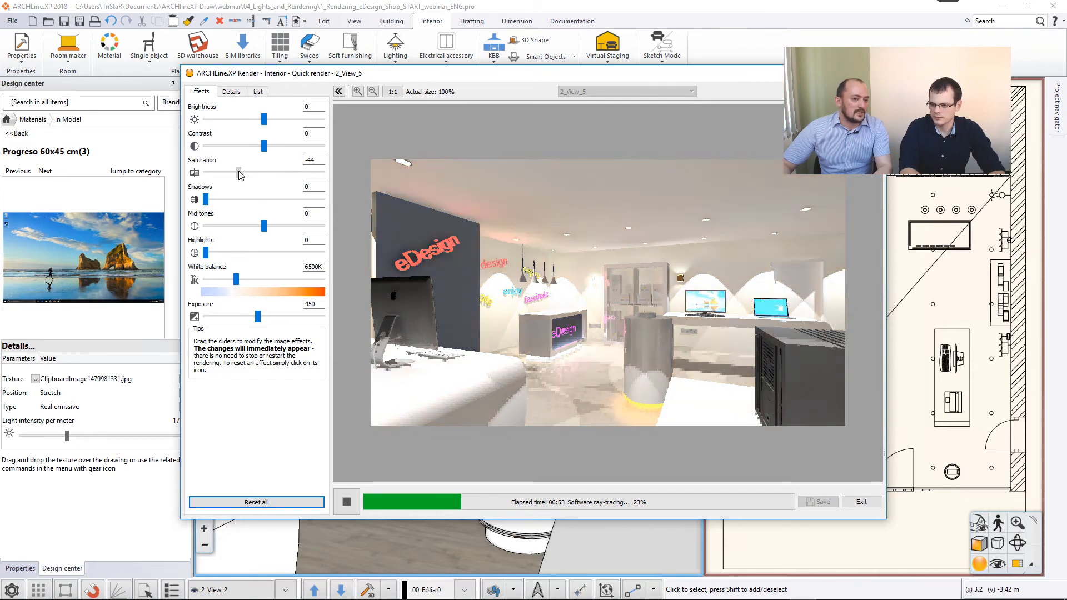
{"action": "left_click", "coordinate": [194, 174]}
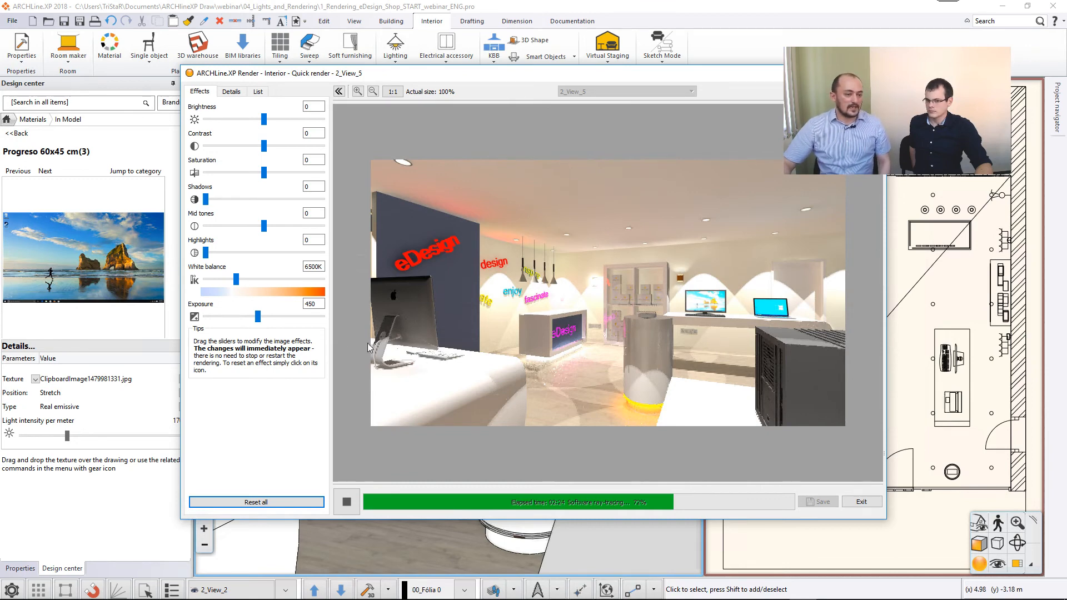
Set the render's exposure to 368 and inspect the rendered image up close
{"action": "left_click_drag", "start_coordinate": [259, 321], "coordinate": [250, 323]}
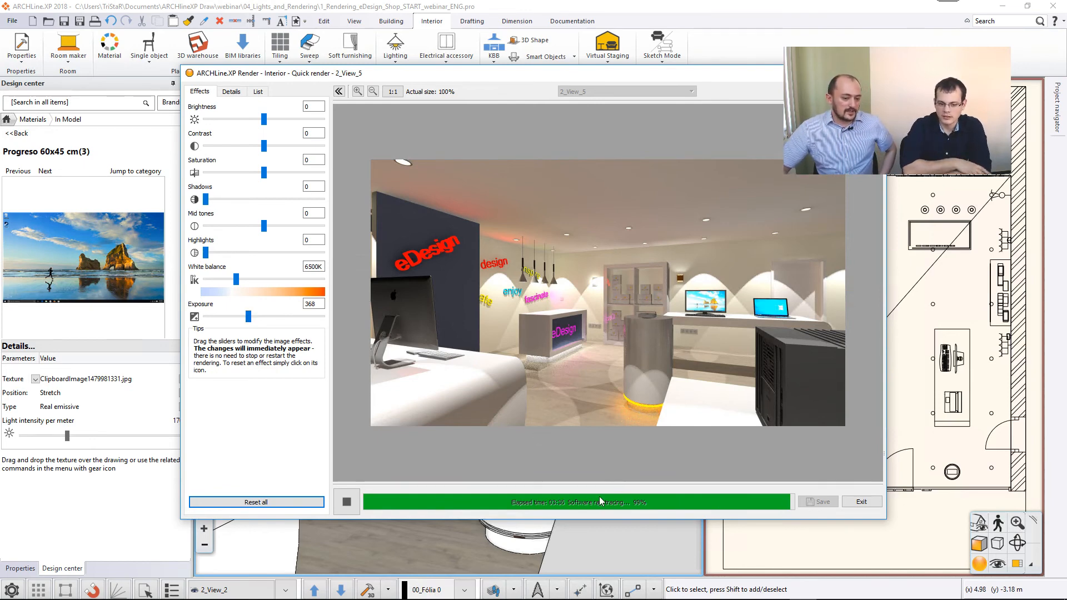
{"action": "mouse_move", "coordinate": [626, 255]}
{"action": "left_mouse_down"}
{"action": "mouse_move", "coordinate": [628, 312]}
{"action": "mouse_move", "coordinate": [606, 315]}
{"action": "mouse_move", "coordinate": [619, 248]}
{"action": "left_mouse_up"}
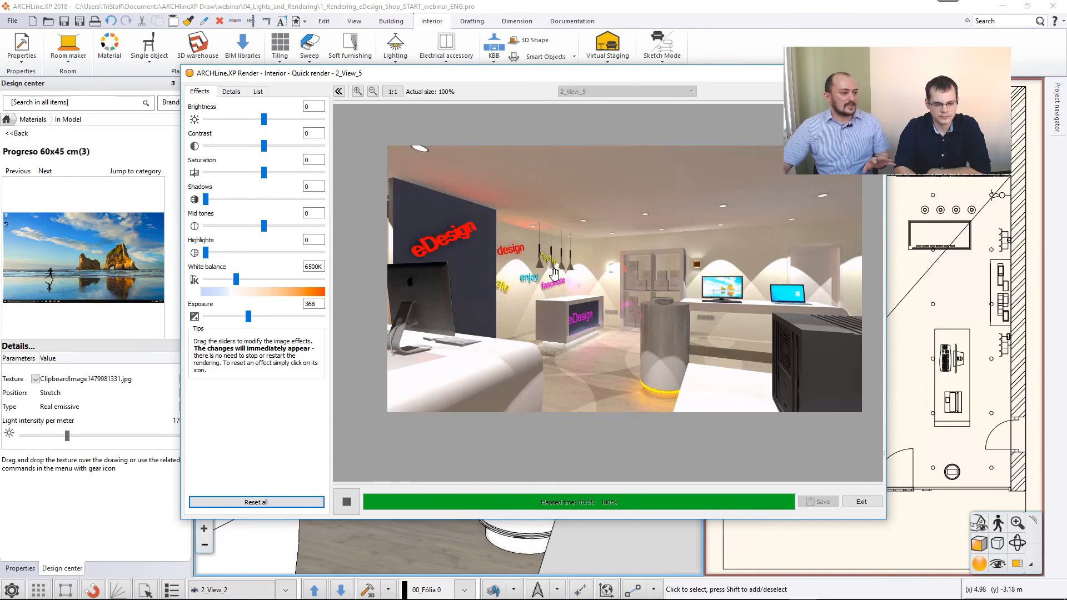
{"action": "scroll", "coordinate": [674, 242], "scroll_direction": "up", "scroll_amount": 3}
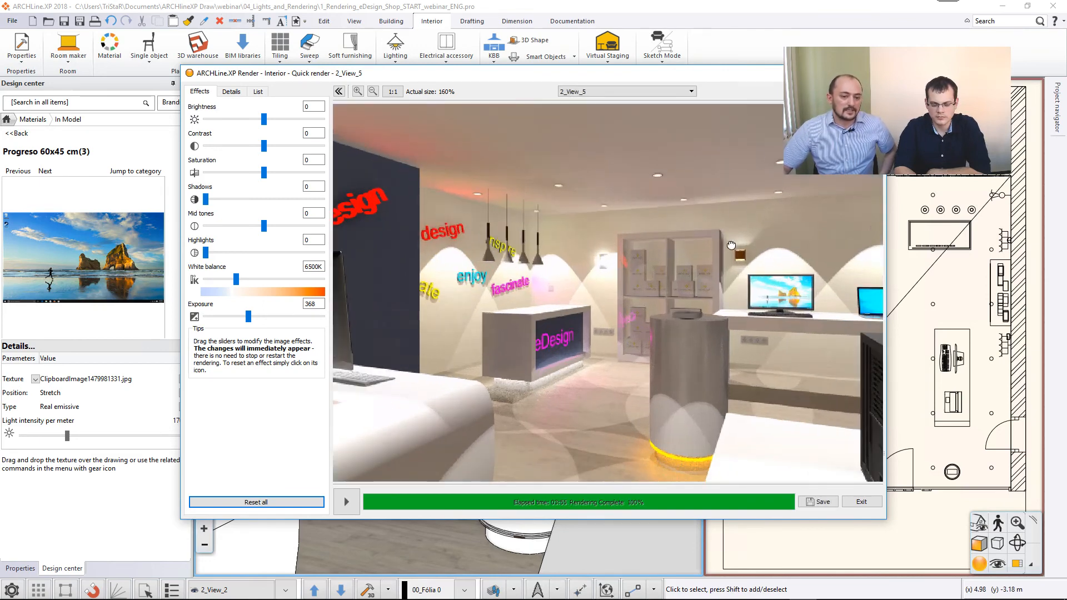
{"action": "left_click_drag", "start_coordinate": [727, 246], "coordinate": [692, 253]}
{"action": "scroll", "coordinate": [692, 253], "scroll_direction": "down", "scroll_amount": 3}
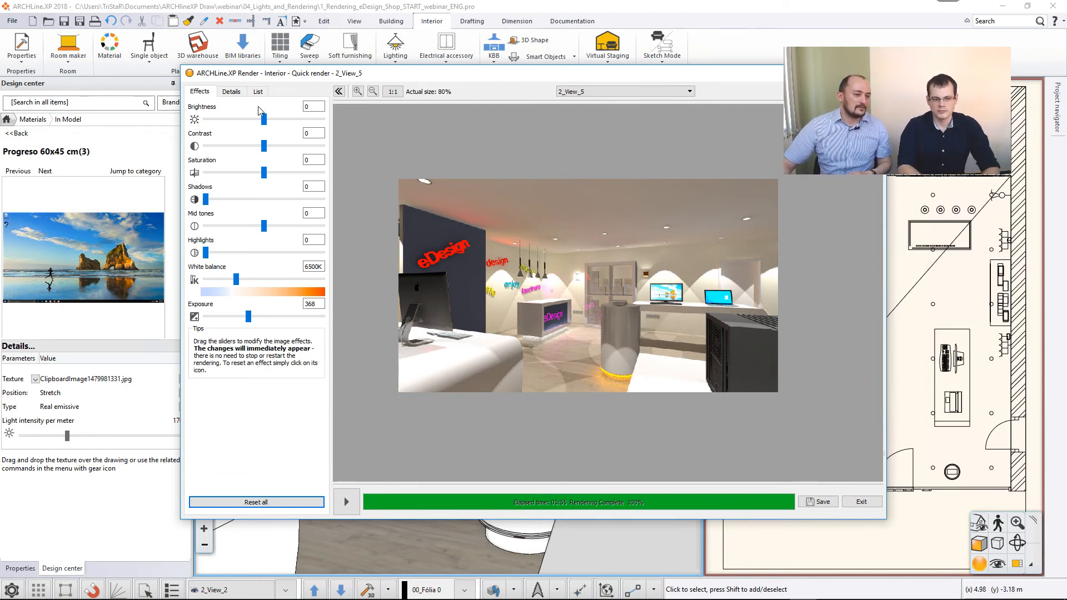
Change the render mode to Exterior - Quick render and start a new rendering of the view
{"action": "left_click", "coordinate": [231, 91]}
{"action": "left_click", "coordinate": [219, 107]}
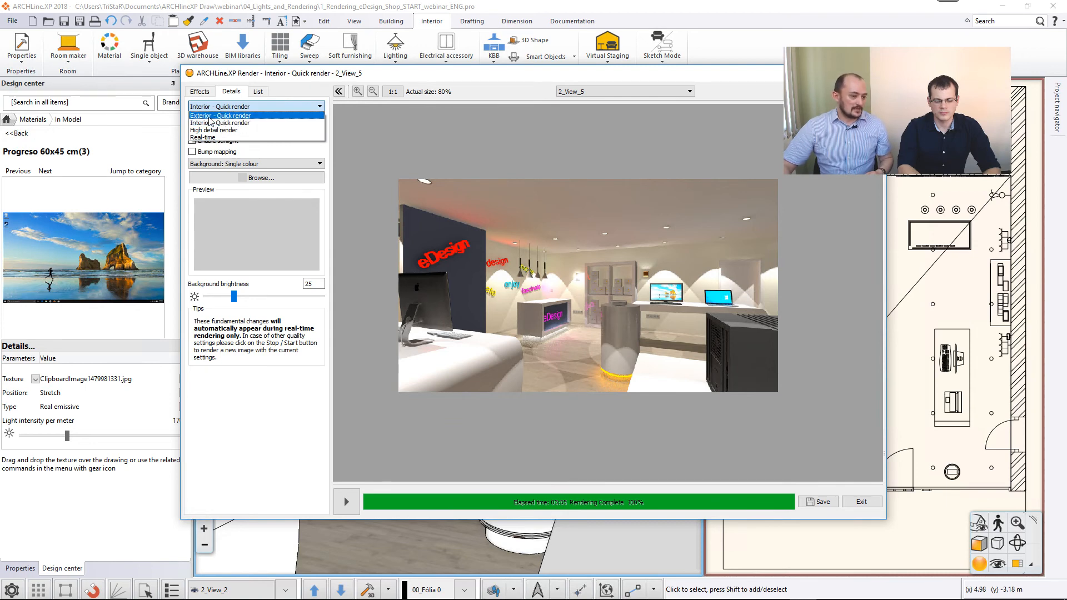
{"action": "left_click", "coordinate": [210, 117]}
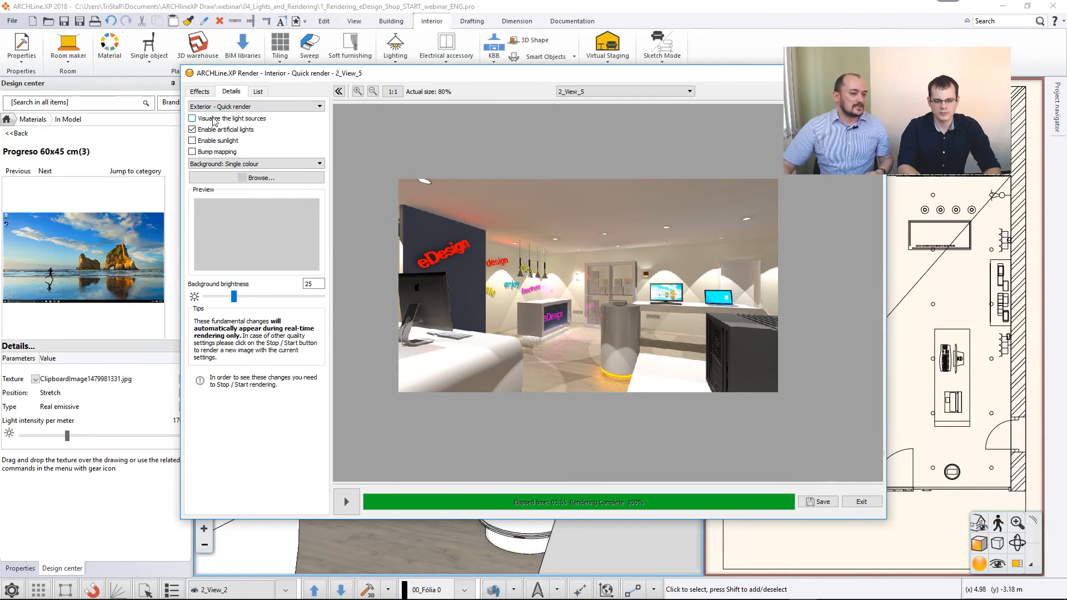
{"action": "left_click", "coordinate": [347, 502]}
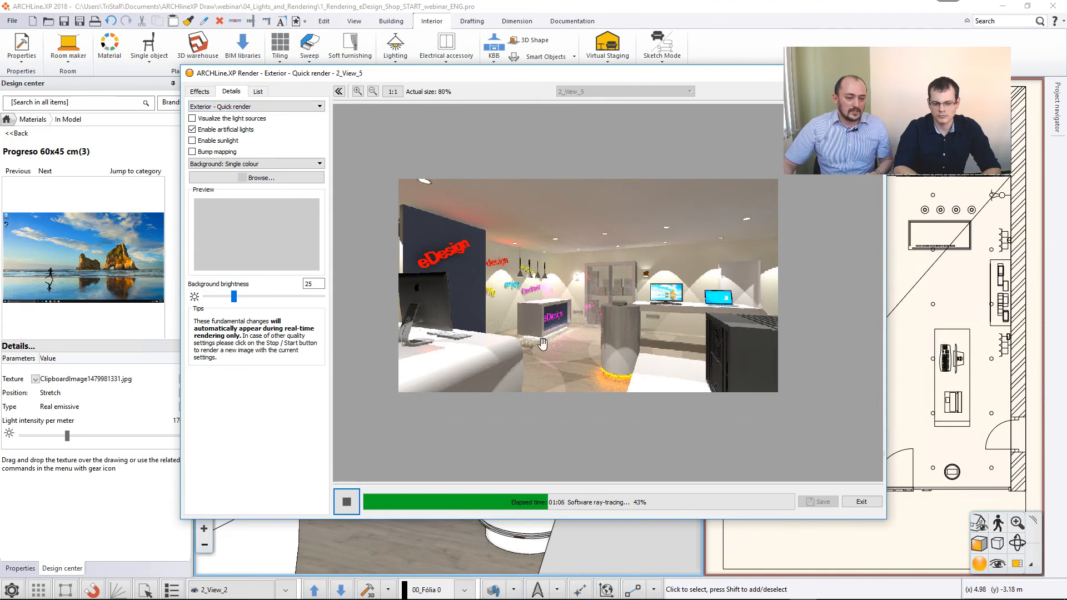
{"action": "left_click", "coordinate": [239, 106]}
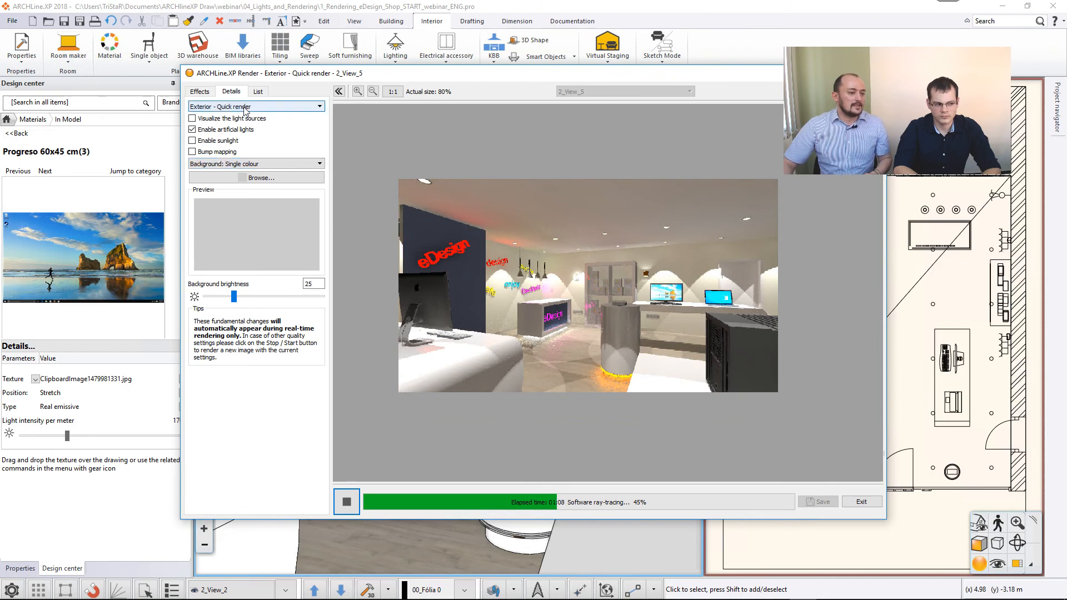
{"action": "left_click", "coordinate": [298, 72]}
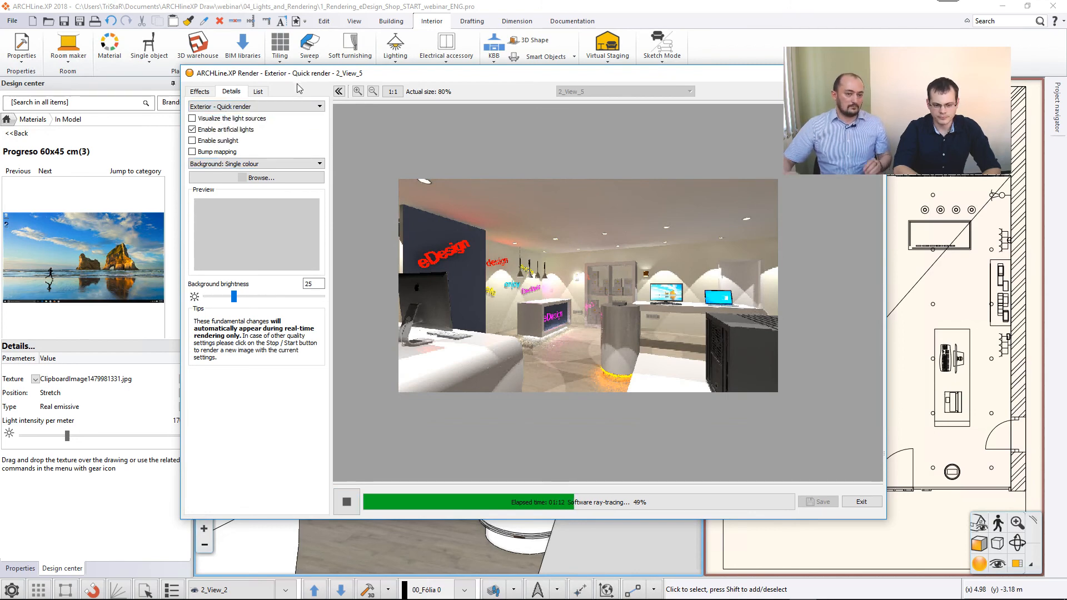